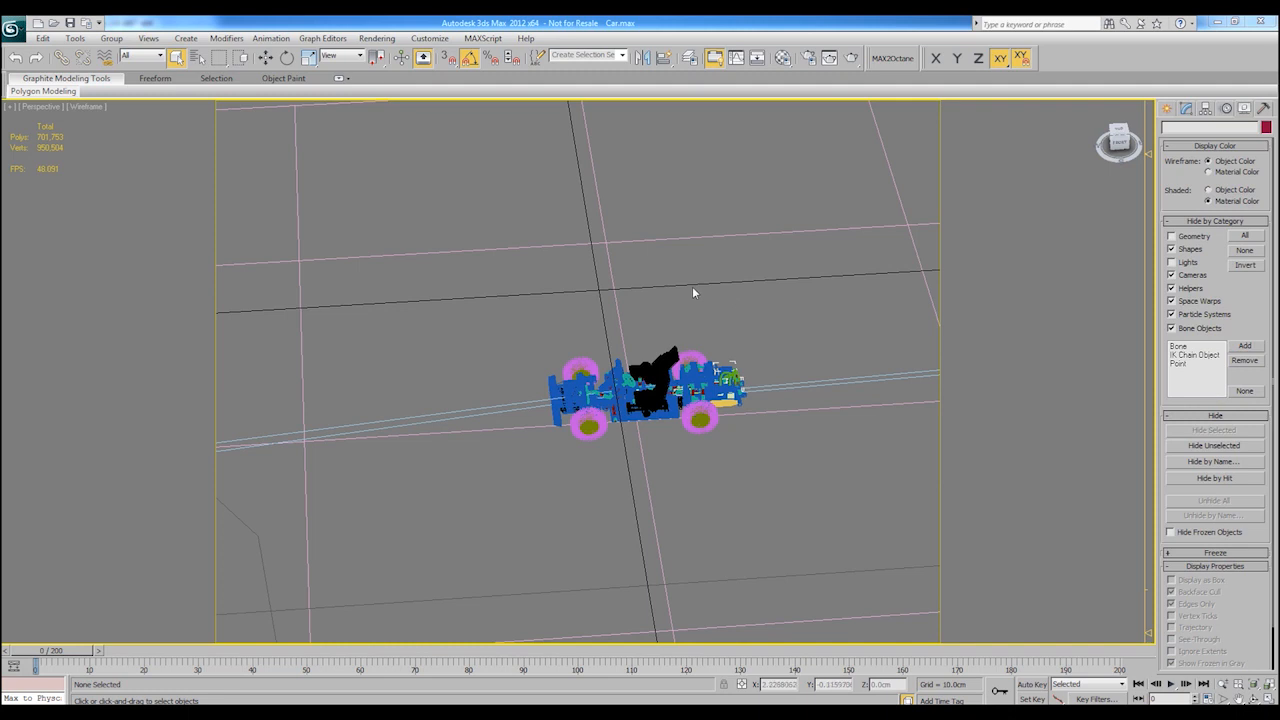
Step: Examine the wireframe car model from several angles and distances in the perspective view
{"action": "middle_click_drag", "start_coordinate": [667, 320], "coordinate": [709, 297], "text": "alt"}
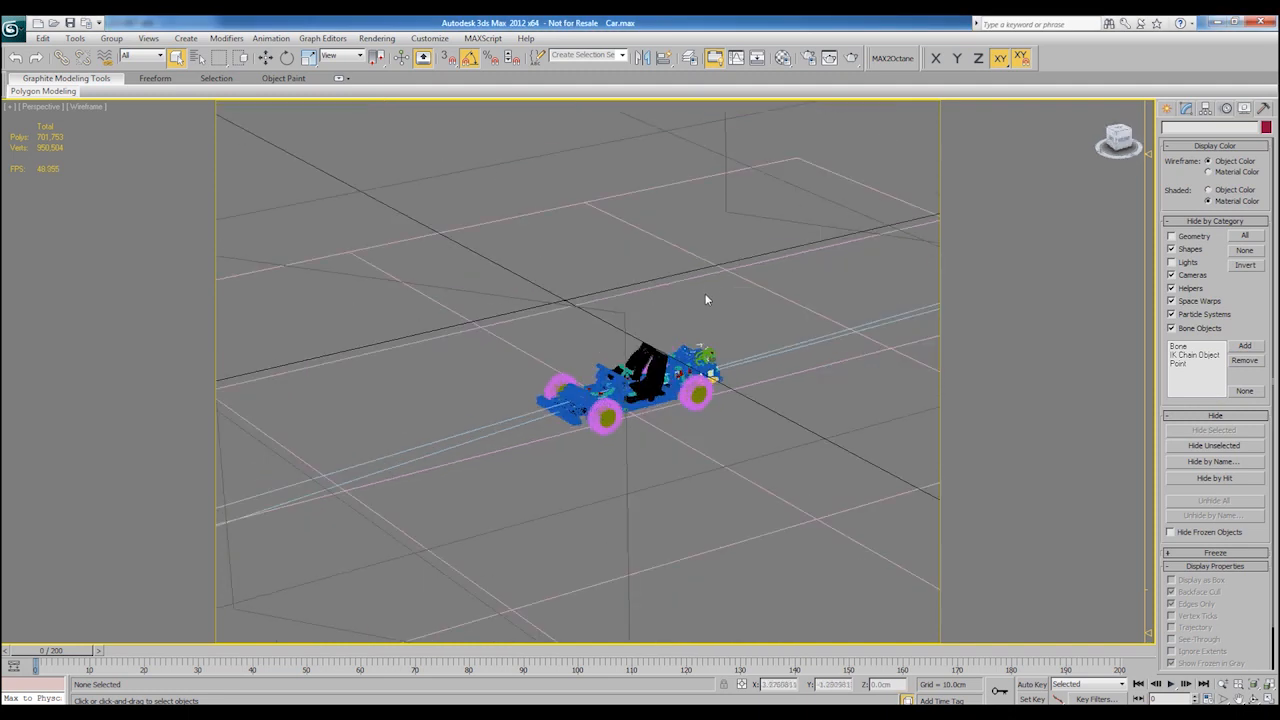
{"action": "scroll", "coordinate": [709, 300], "scroll_direction": "up", "scroll_amount": 3}
{"action": "middle_click_drag", "start_coordinate": [819, 348], "coordinate": [688, 310], "text": "alt"}
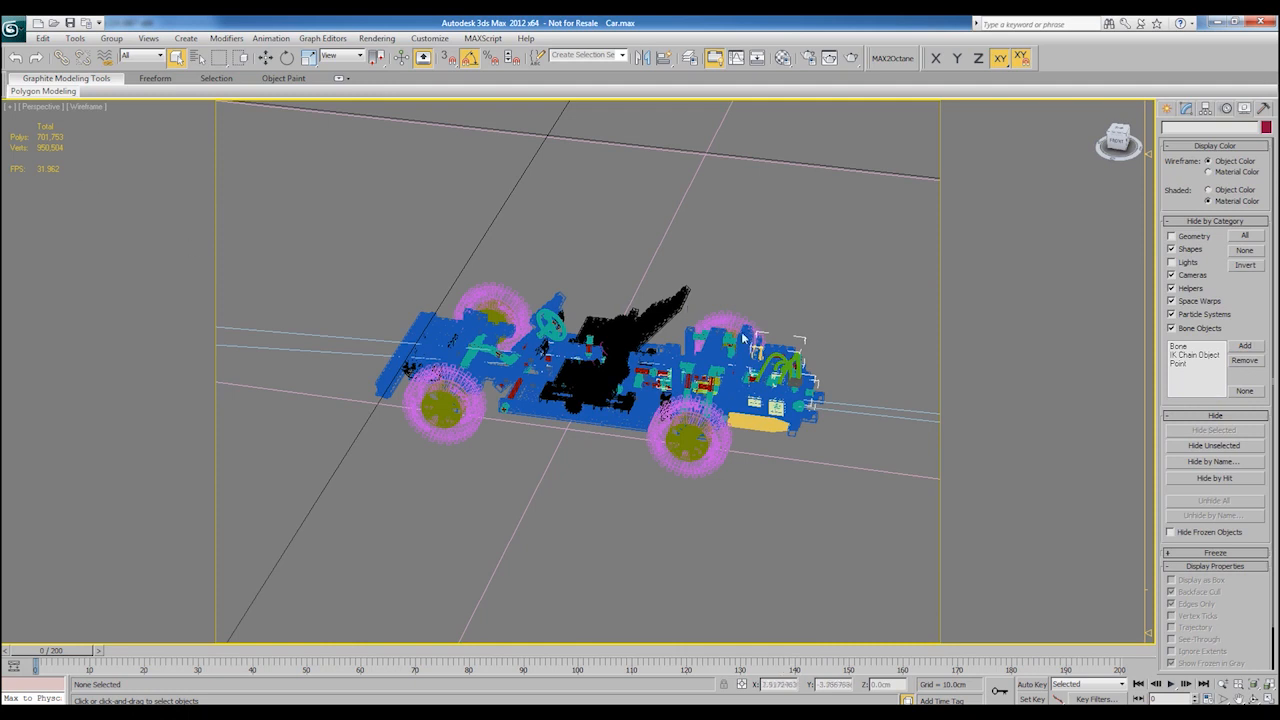
{"action": "scroll", "coordinate": [741, 333], "scroll_direction": "down", "scroll_amount": 10}
{"action": "middle_click_drag", "start_coordinate": [672, 368], "coordinate": [687, 328], "text": "alt"}
{"action": "scroll", "coordinate": [687, 331], "scroll_direction": "up", "scroll_amount": 8}
{"action": "scroll", "coordinate": [687, 328], "scroll_direction": "up", "scroll_amount": 3}
{"action": "middle_click_drag", "start_coordinate": [916, 320], "coordinate": [747, 388], "text": "alt"}
{"action": "scroll", "coordinate": [747, 388], "scroll_direction": "up", "scroll_amount": 8}
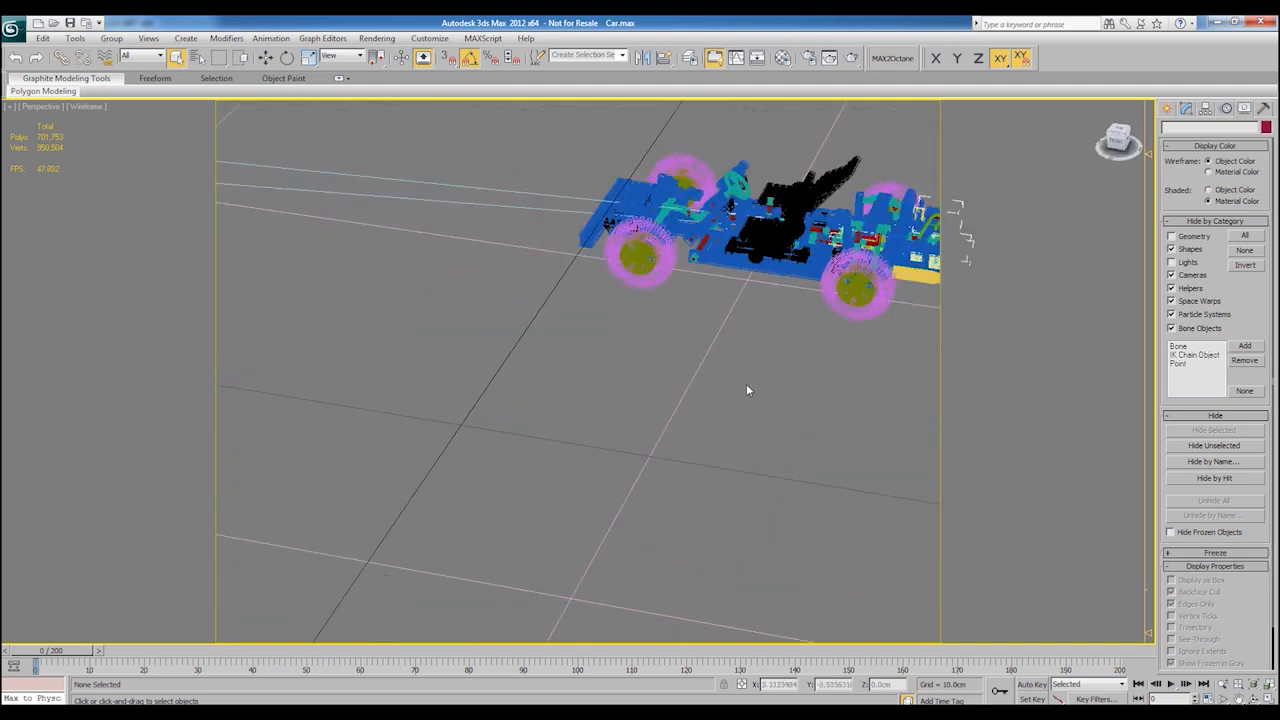
{"action": "middle_click_drag", "start_coordinate": [843, 179], "coordinate": [688, 327]}
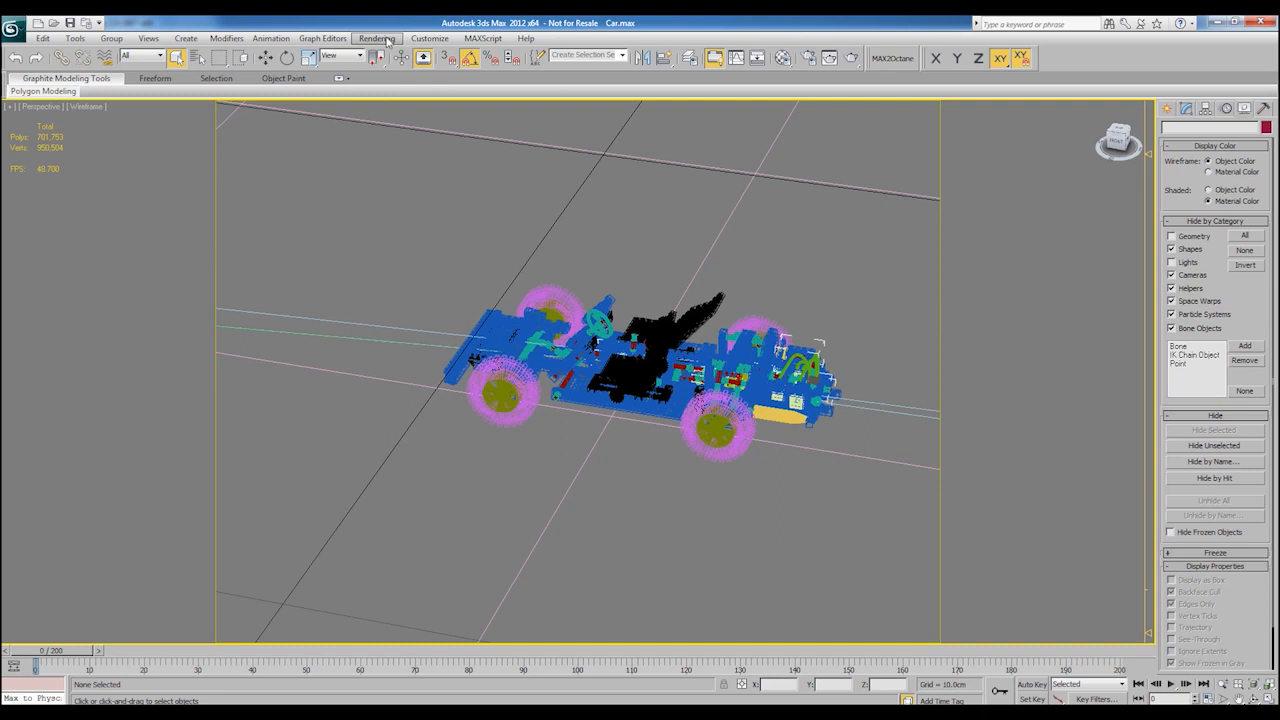
Step: Assign Octane3dsmax as the production renderer and bring up its interactive render settings
{"action": "left_click", "coordinate": [378, 38]}
{"action": "left_click", "coordinate": [405, 63]}
{"action": "scroll", "coordinate": [420, 490], "scroll_direction": "down", "scroll_amount": 5}
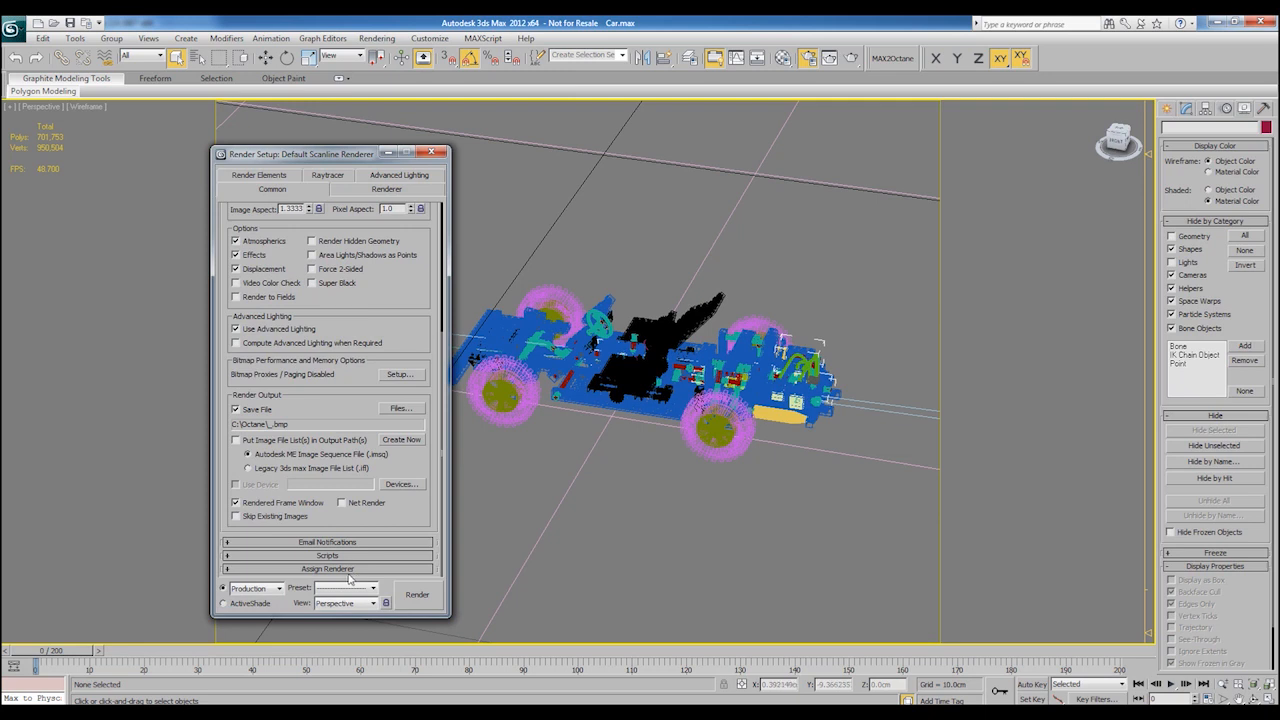
{"action": "left_click", "coordinate": [350, 569]}
{"action": "left_click", "coordinate": [403, 511]}
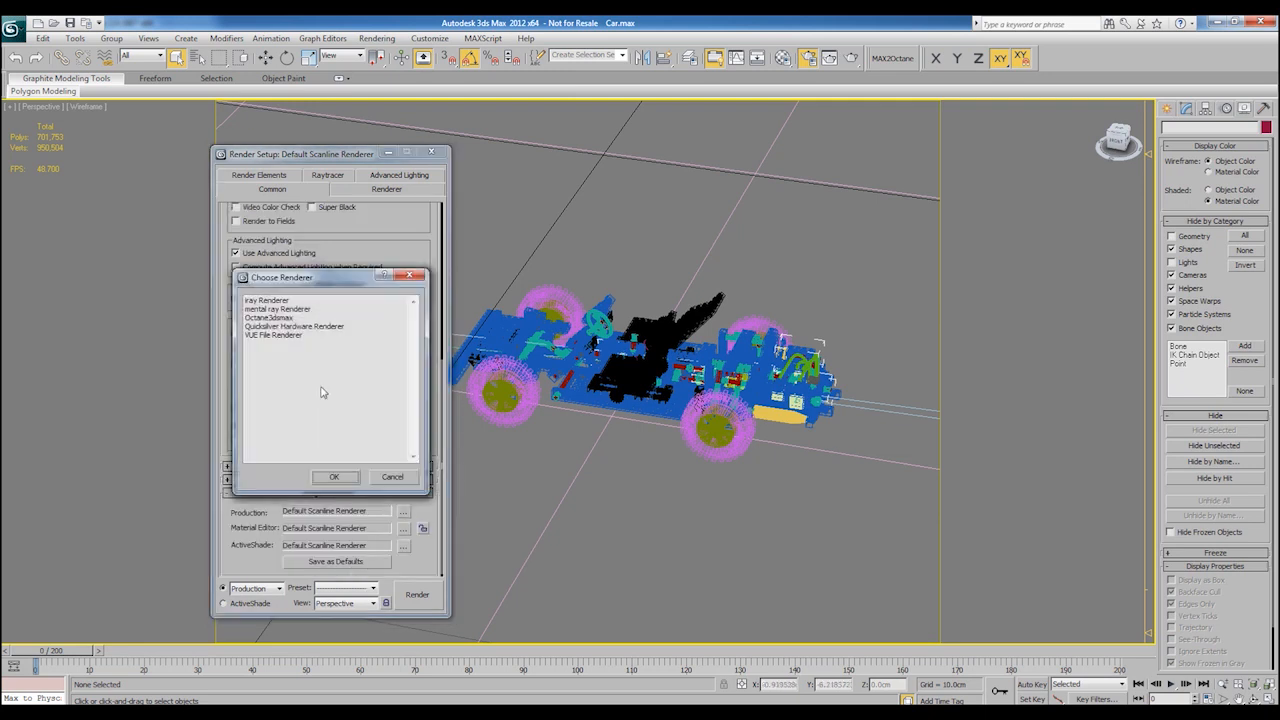
{"action": "left_click", "coordinate": [275, 318]}
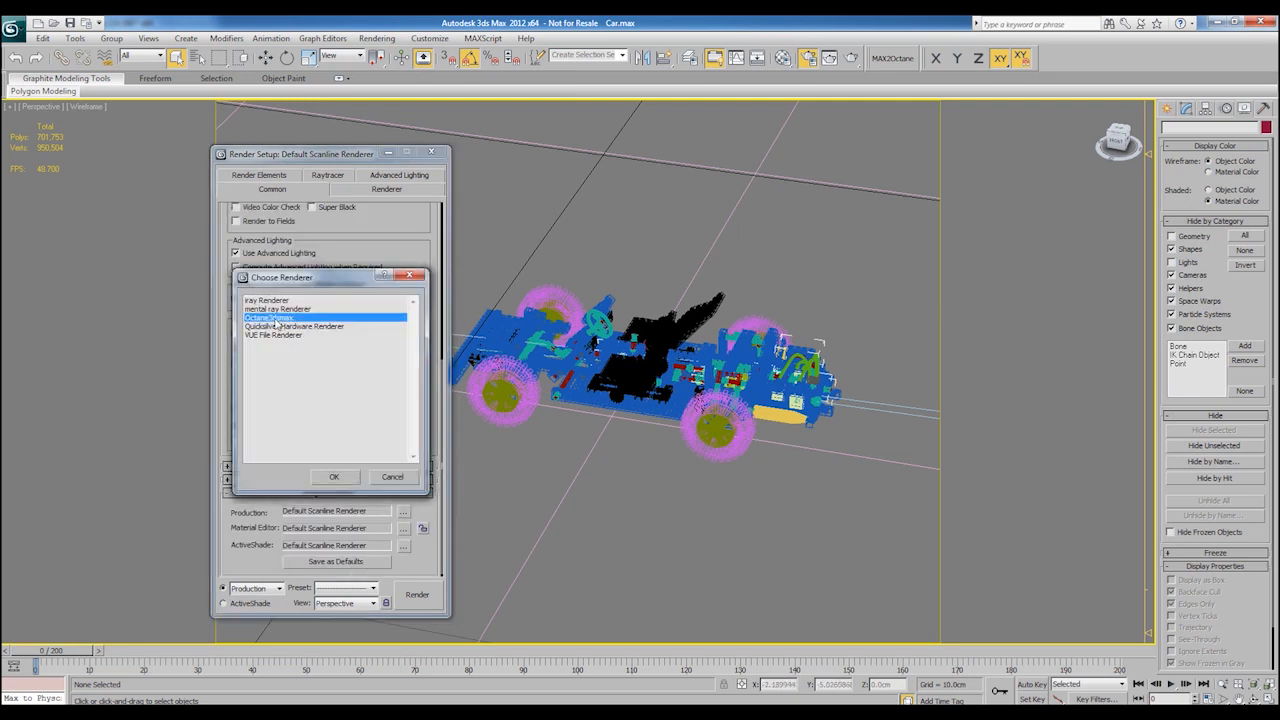
{"action": "left_click", "coordinate": [335, 478]}
{"action": "left_click", "coordinate": [297, 175]}
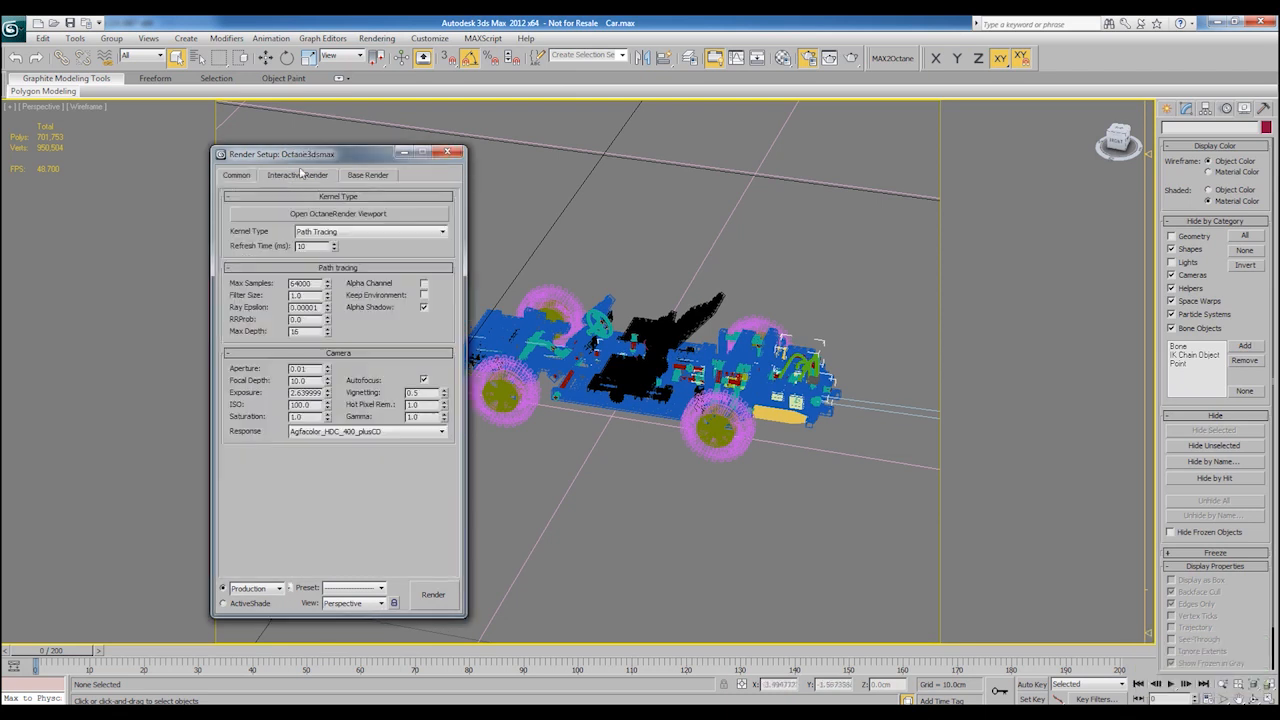
{"action": "left_click_drag", "start_coordinate": [315, 160], "coordinate": [698, 117]}
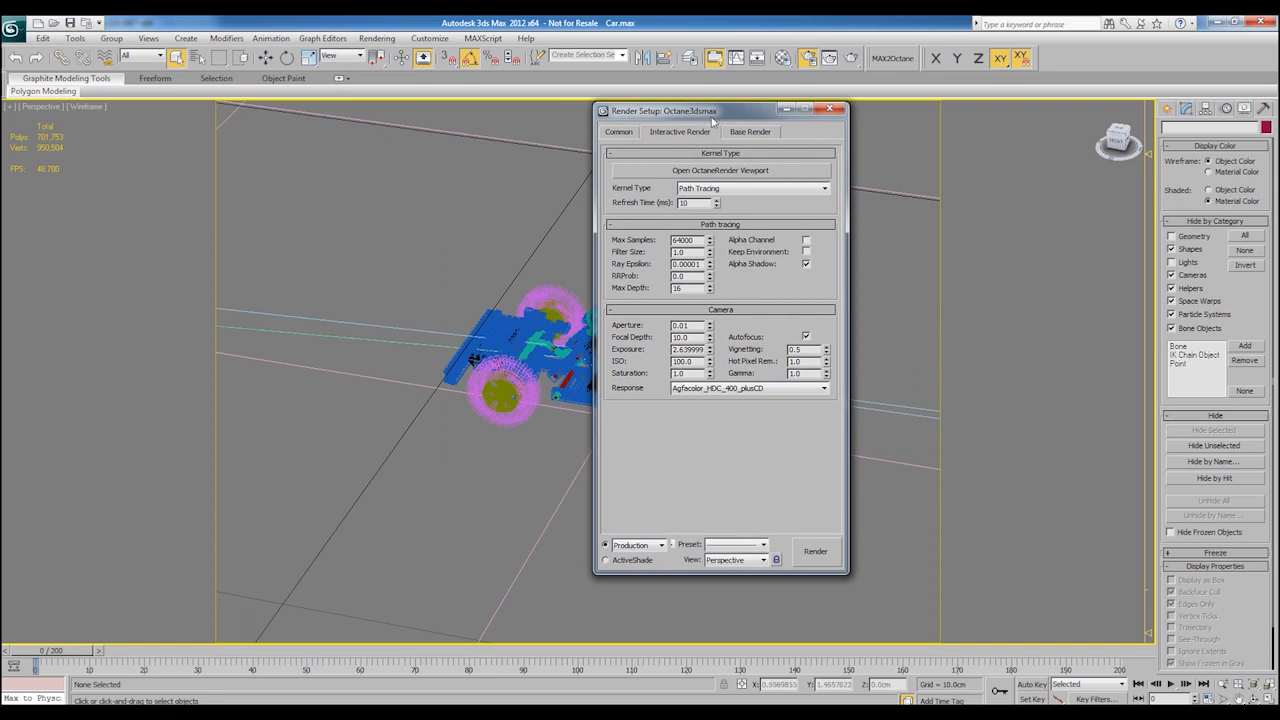
{"action": "left_click_drag", "start_coordinate": [712, 121], "coordinate": [588, 136]}
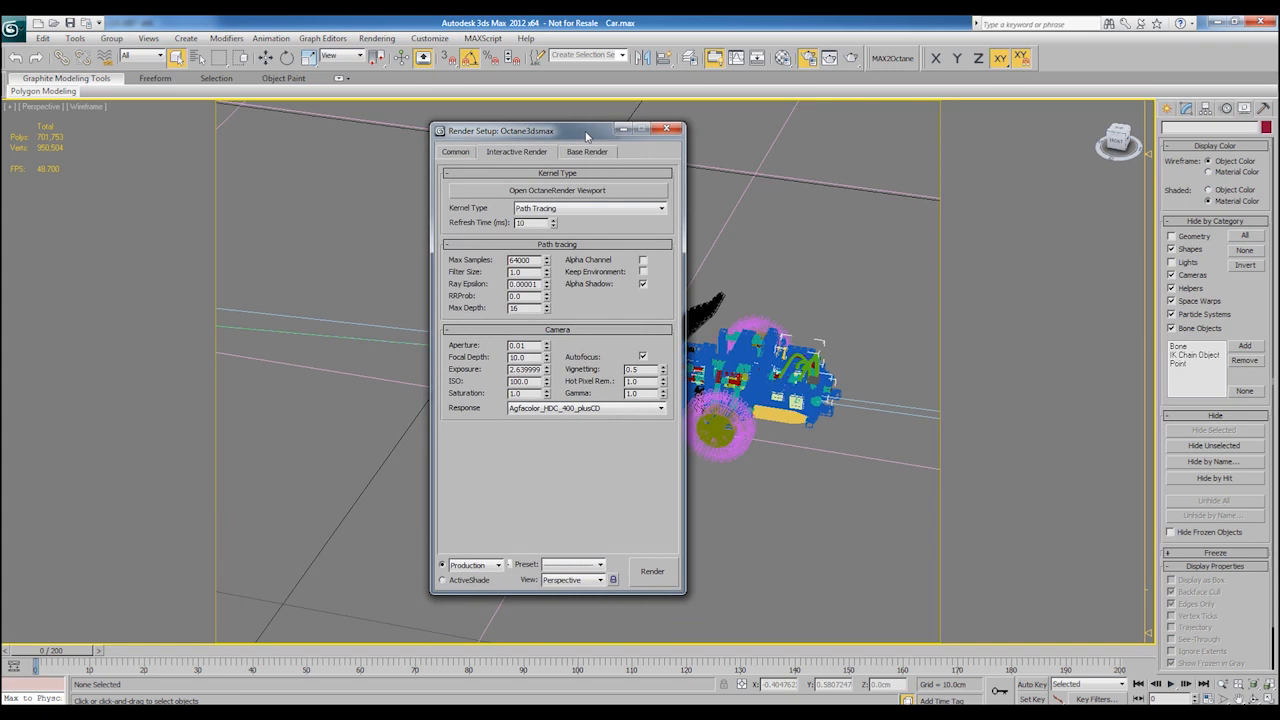
{"action": "left_click_drag", "start_coordinate": [587, 136], "coordinate": [652, 124]}
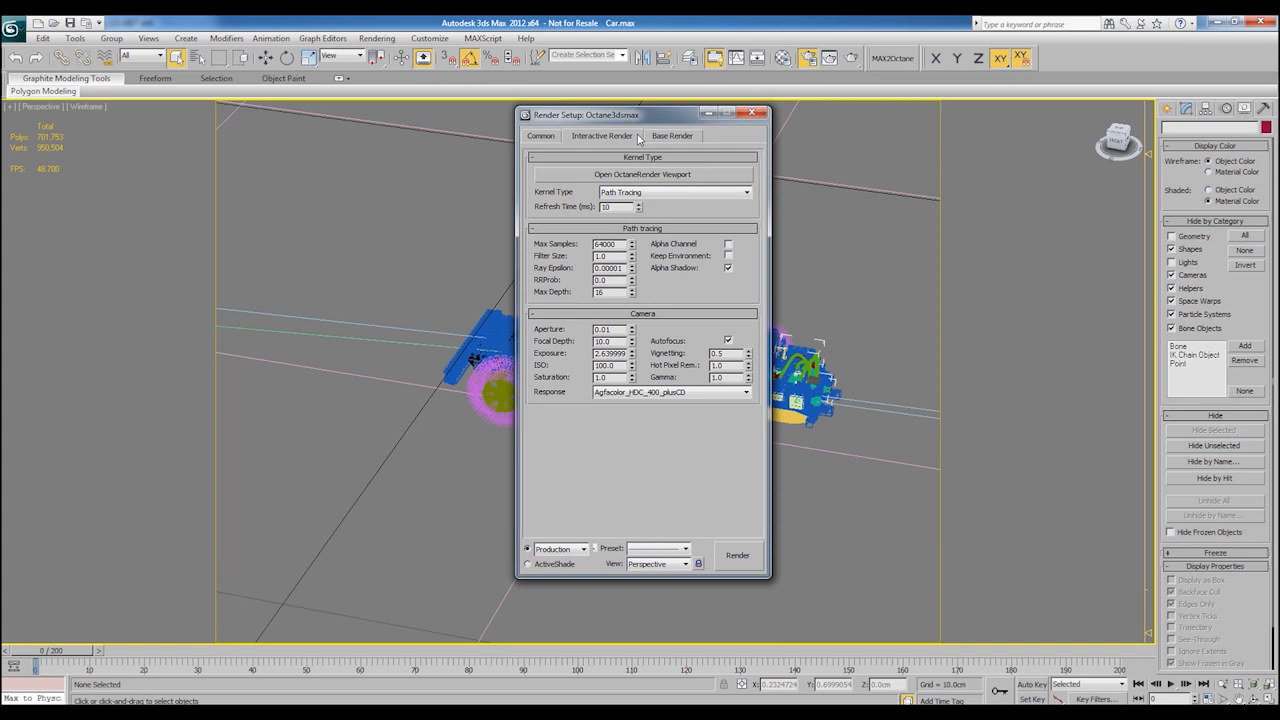
{"action": "left_click_drag", "start_coordinate": [650, 117], "coordinate": [571, 108]}
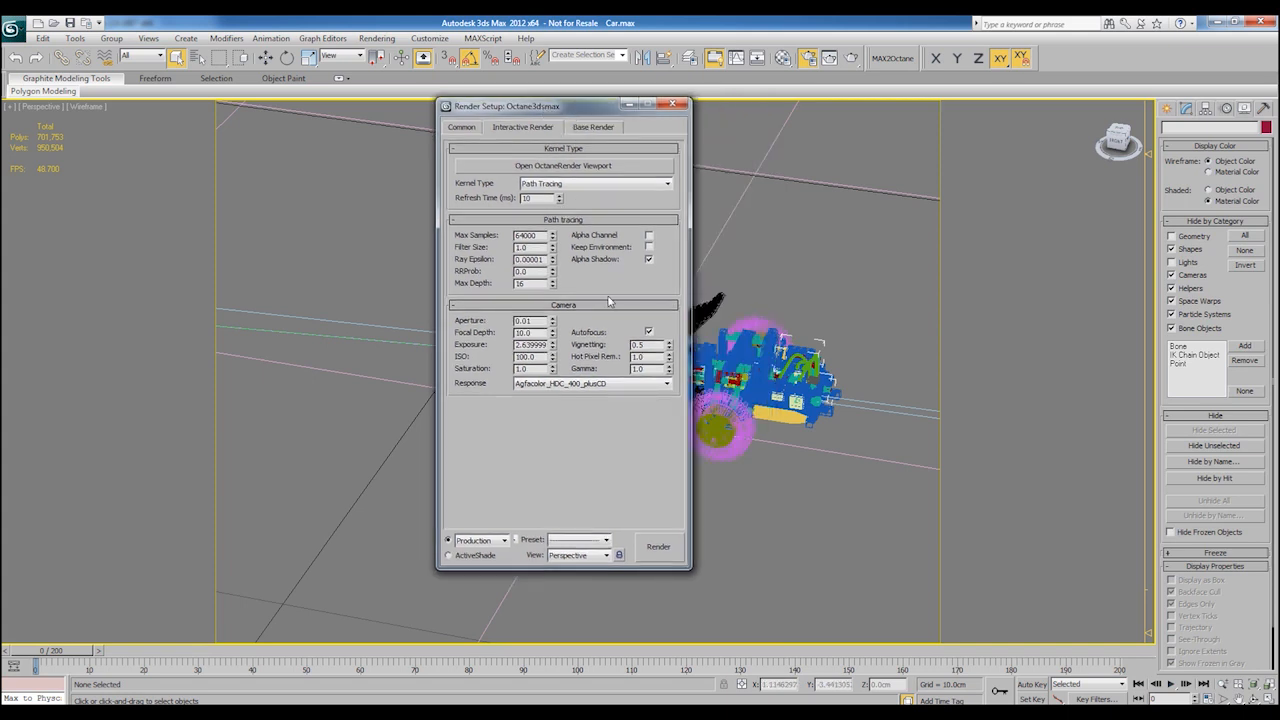
Step: Set the Octane kernel type to Direct Light and open the OctaneRender viewport
{"action": "left_click", "coordinate": [590, 184]}
{"action": "left_click", "coordinate": [561, 198]}
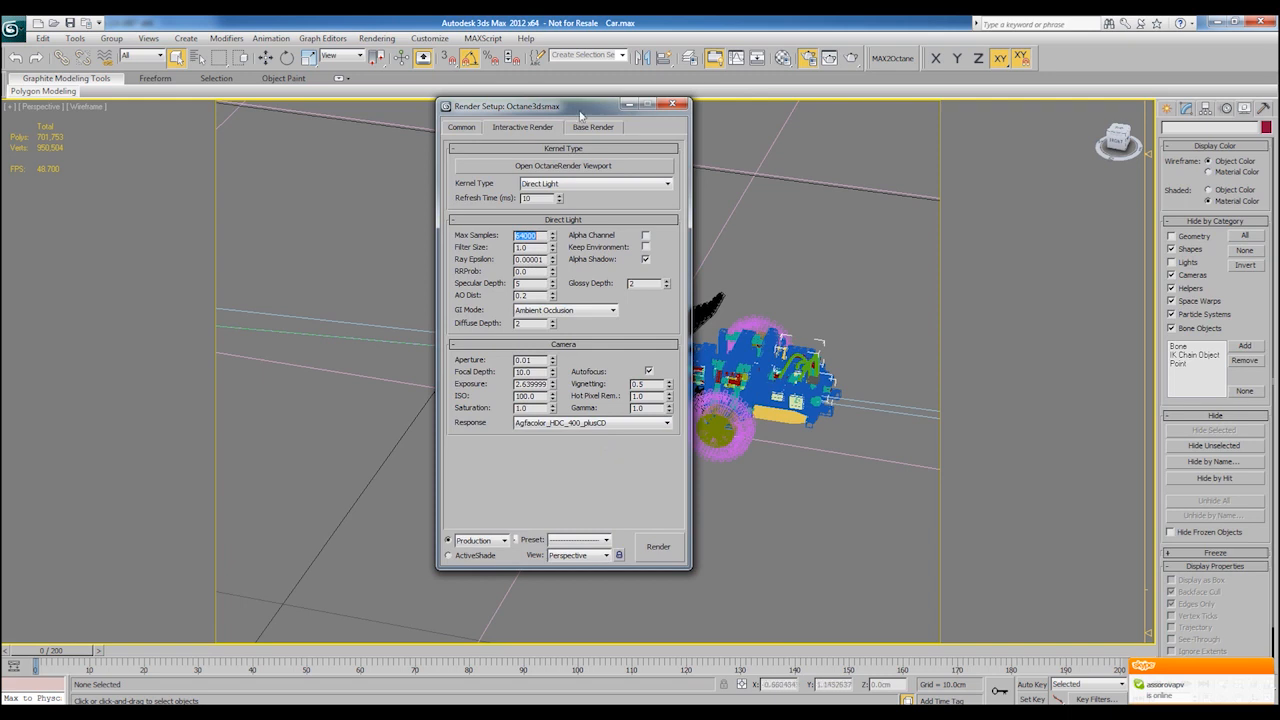
{"action": "left_click_drag", "start_coordinate": [580, 113], "coordinate": [381, 103]}
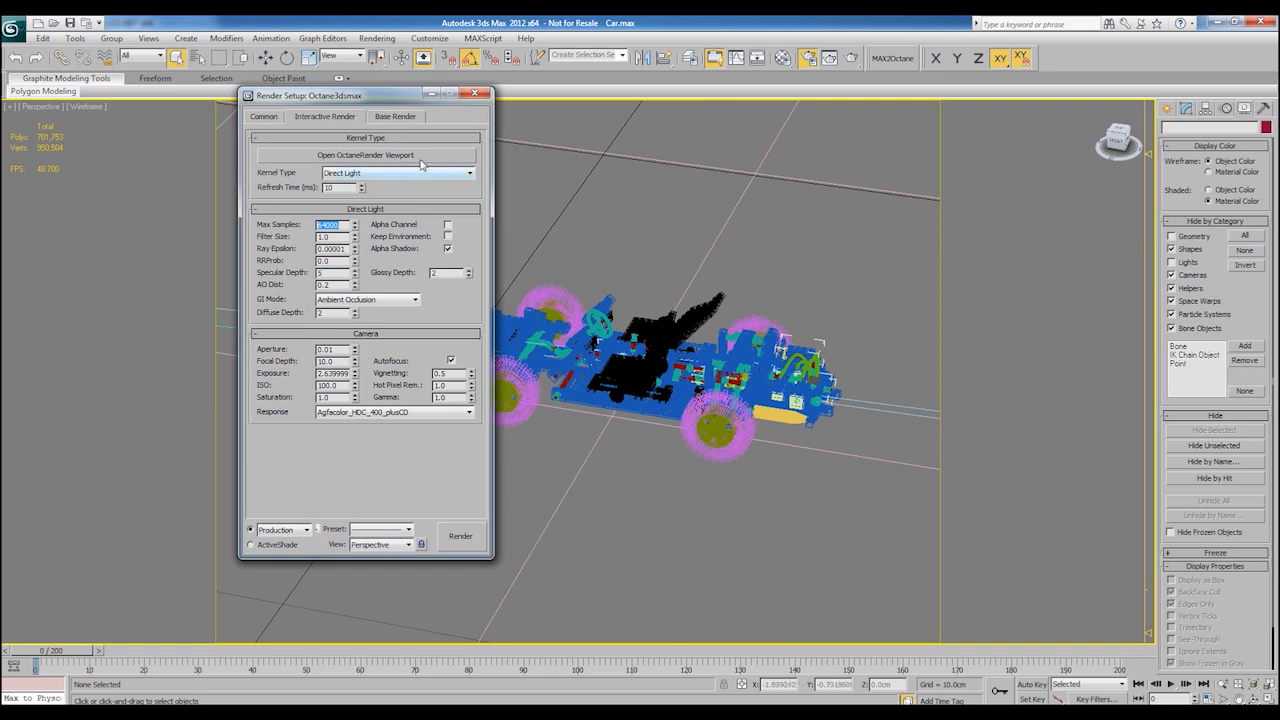
{"action": "left_click", "coordinate": [352, 157]}
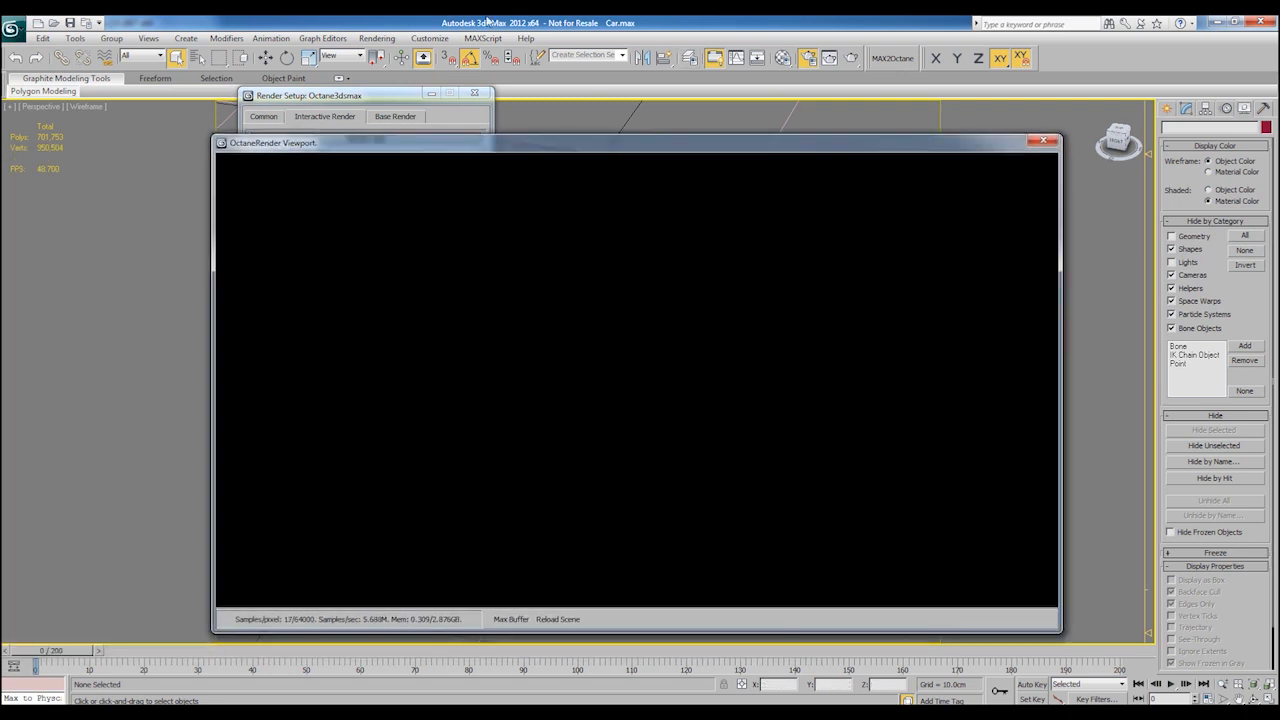
Step: Change the scene's environment background color to pure white
{"action": "left_click", "coordinate": [385, 38]}
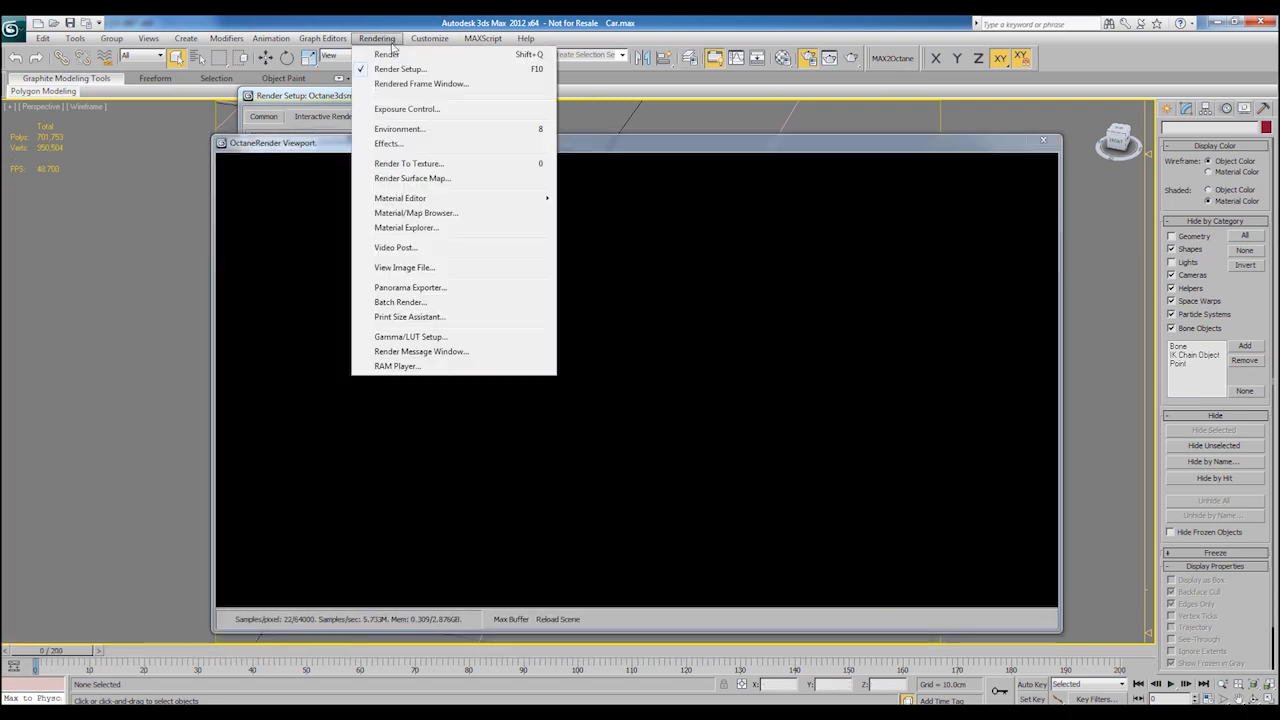
{"action": "left_click", "coordinate": [428, 130]}
{"action": "left_click_drag", "start_coordinate": [170, 382], "coordinate": [235, 202]}
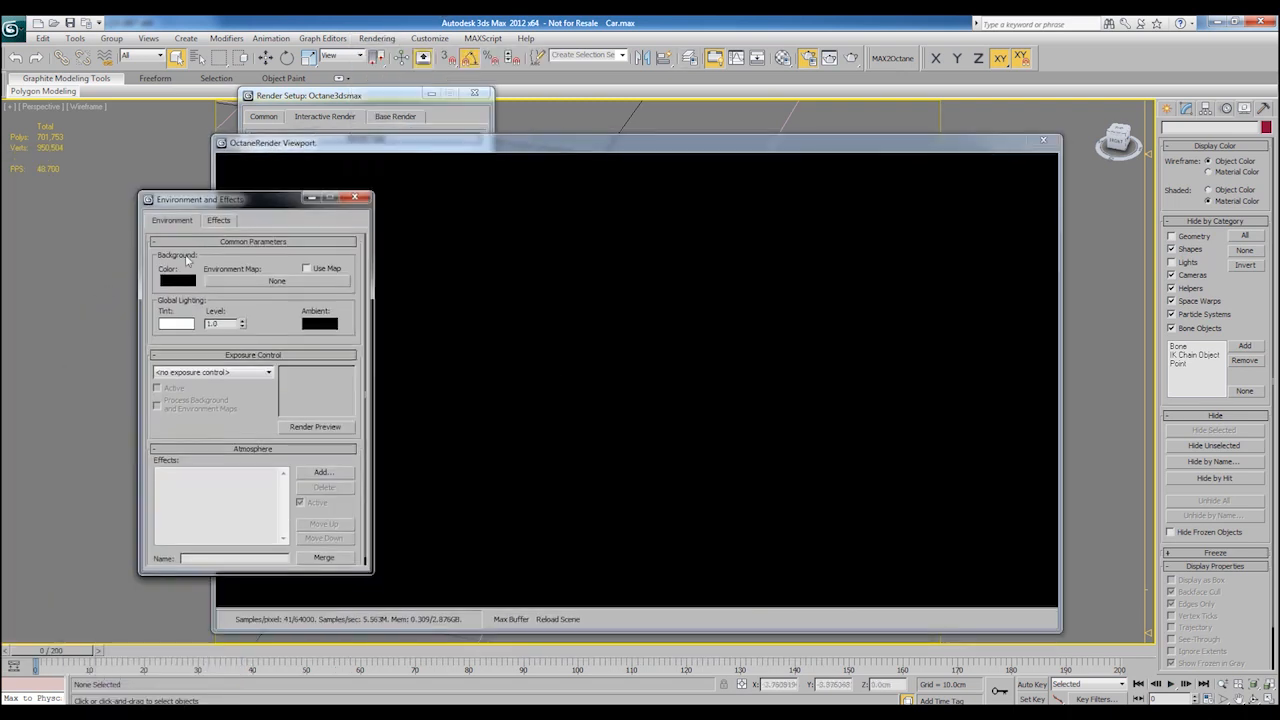
{"action": "left_click", "coordinate": [196, 281]}
{"action": "left_click", "coordinate": [384, 188]}
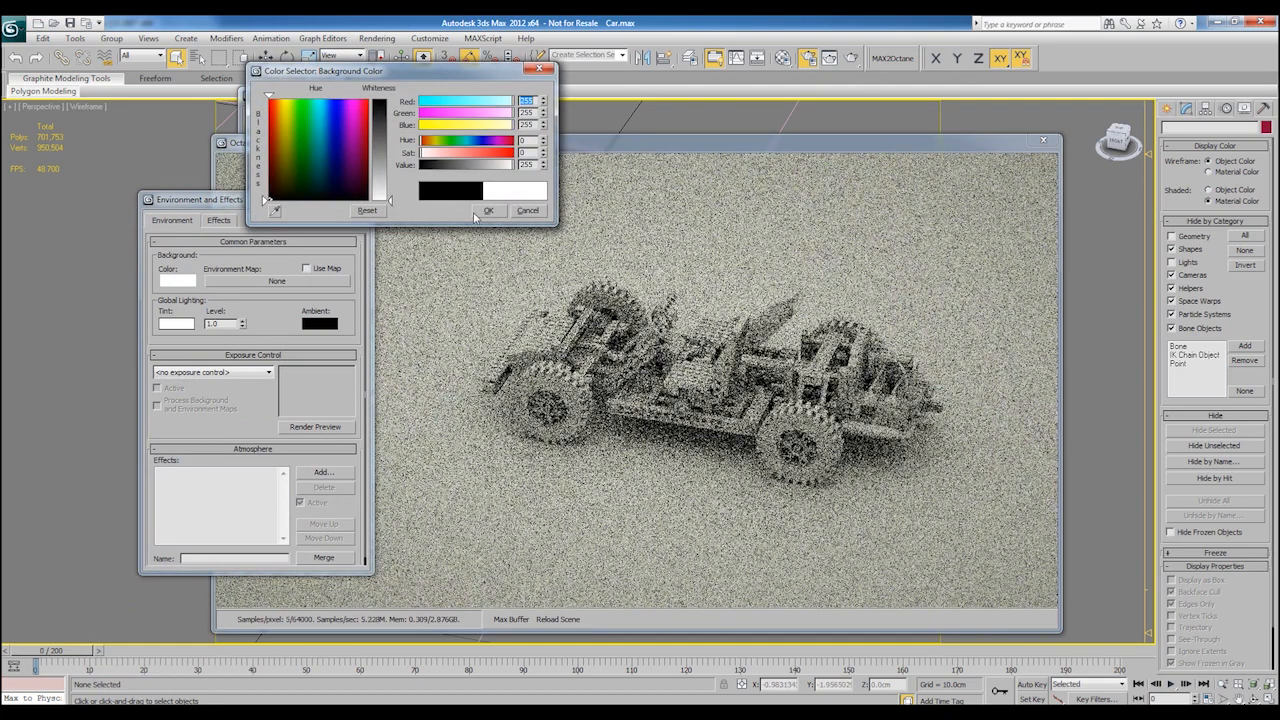
{"action": "left_click", "coordinate": [488, 209]}
Step: Shrink the OctaneRender viewport and arrange it and the settings windows on either side of the car, with the car turned to a closer side view
{"action": "left_click_drag", "start_coordinate": [281, 201], "coordinate": [191, 201]}
{"action": "left_click_drag", "start_coordinate": [568, 144], "coordinate": [538, 163]}
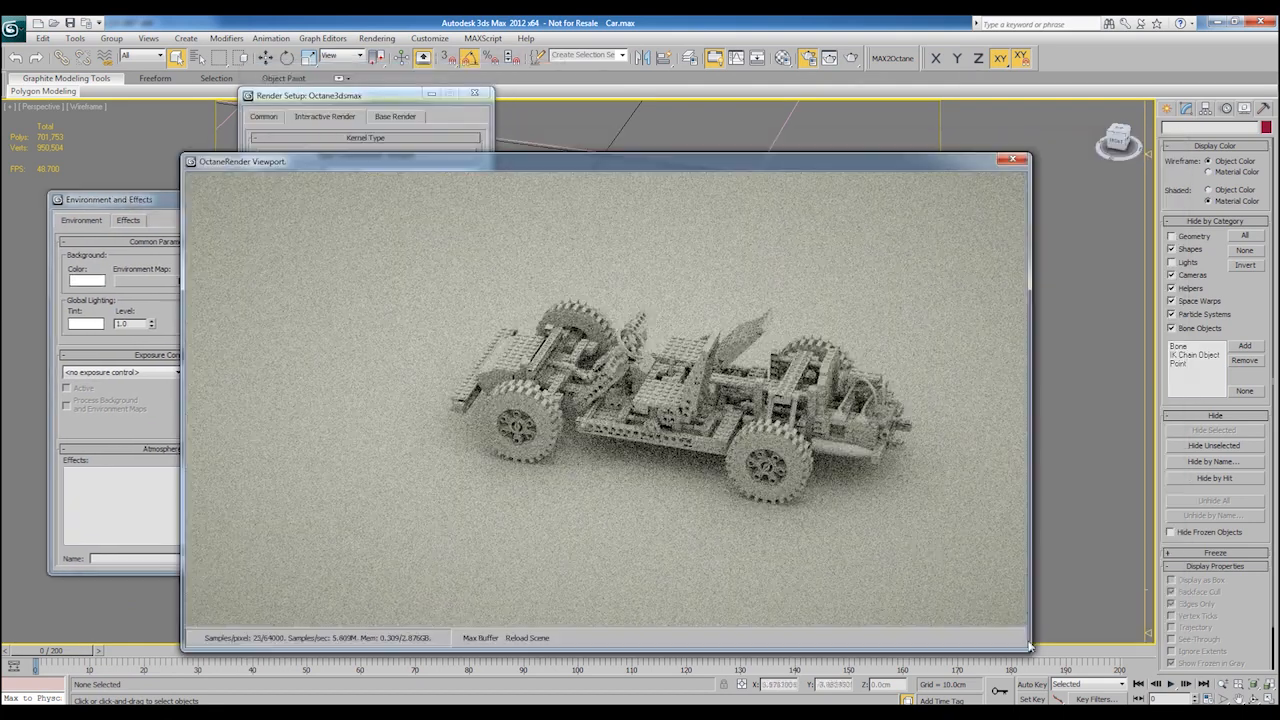
{"action": "left_click_drag", "start_coordinate": [1035, 652], "coordinate": [455, 370]}
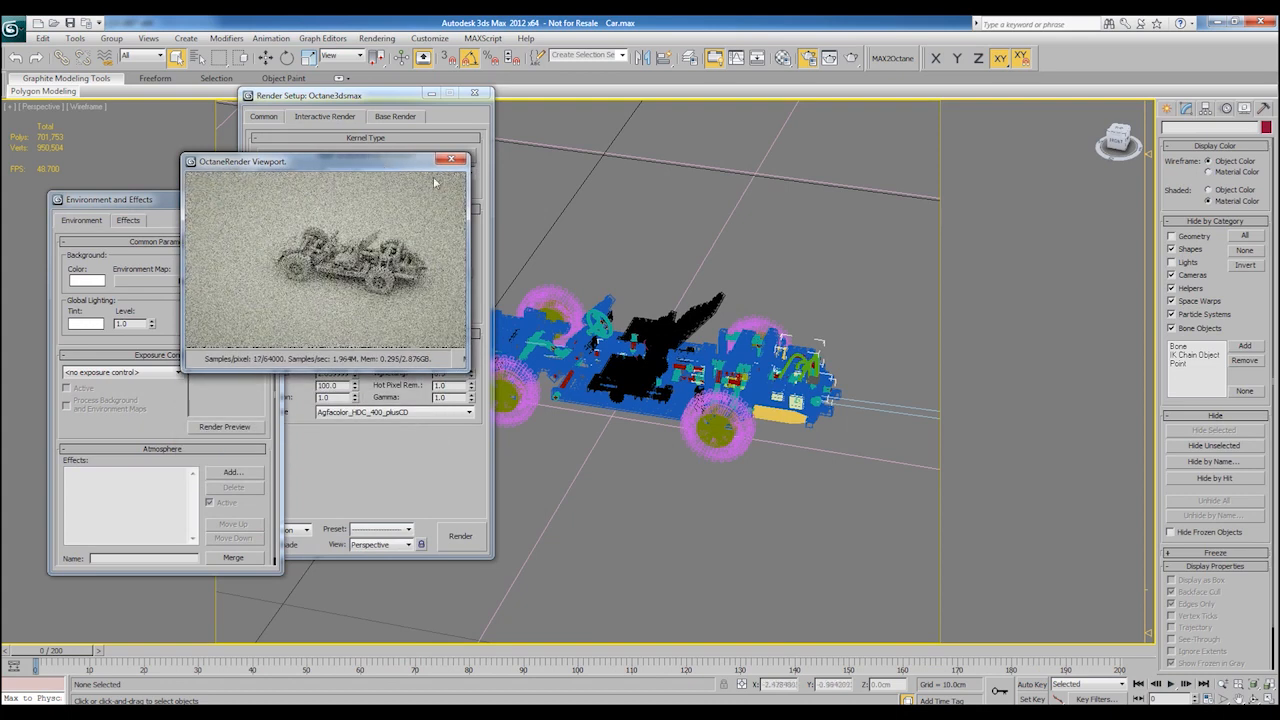
{"action": "left_click_drag", "start_coordinate": [385, 158], "coordinate": [1127, 348]}
{"action": "middle_click_drag", "start_coordinate": [795, 310], "coordinate": [645, 203], "text": "alt"}
{"action": "left_click_drag", "start_coordinate": [392, 95], "coordinate": [212, 137]}
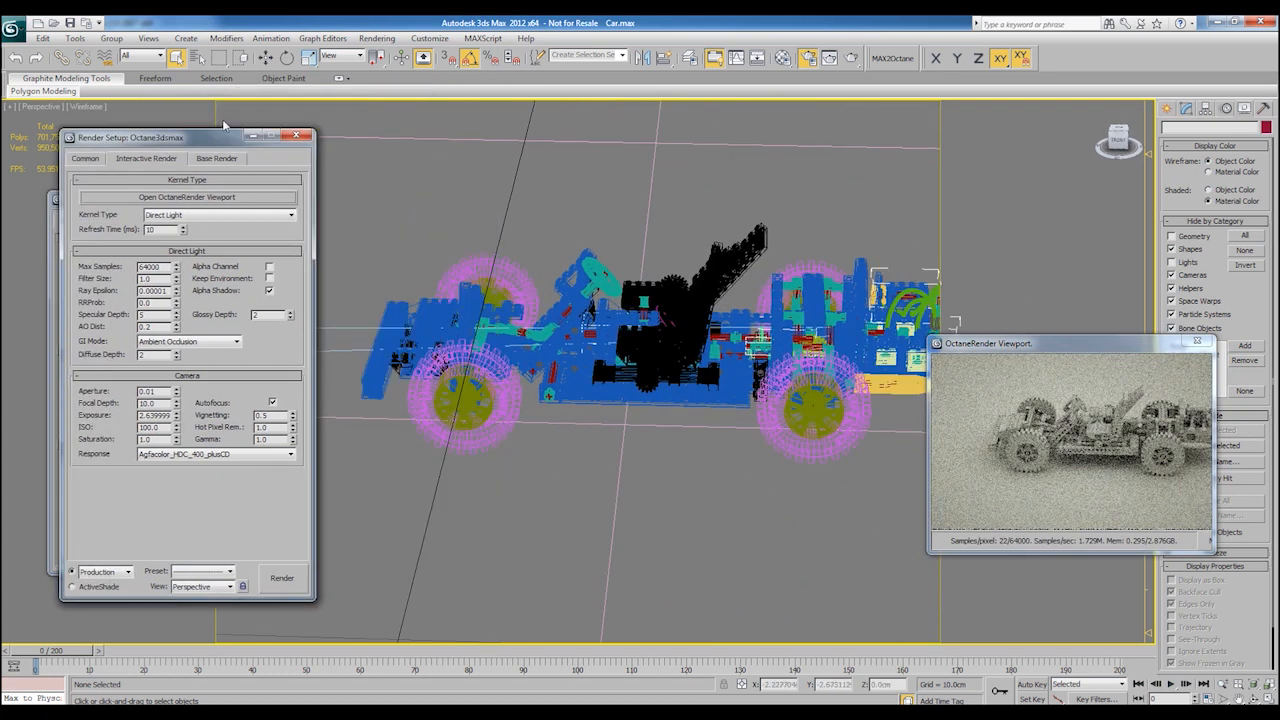
Step: Open the Compact Material Editor, select the 01 - Default material and place the editor beside the car
{"action": "left_click", "coordinate": [379, 38]}
{"action": "mouse_move", "coordinate": [432, 200]}
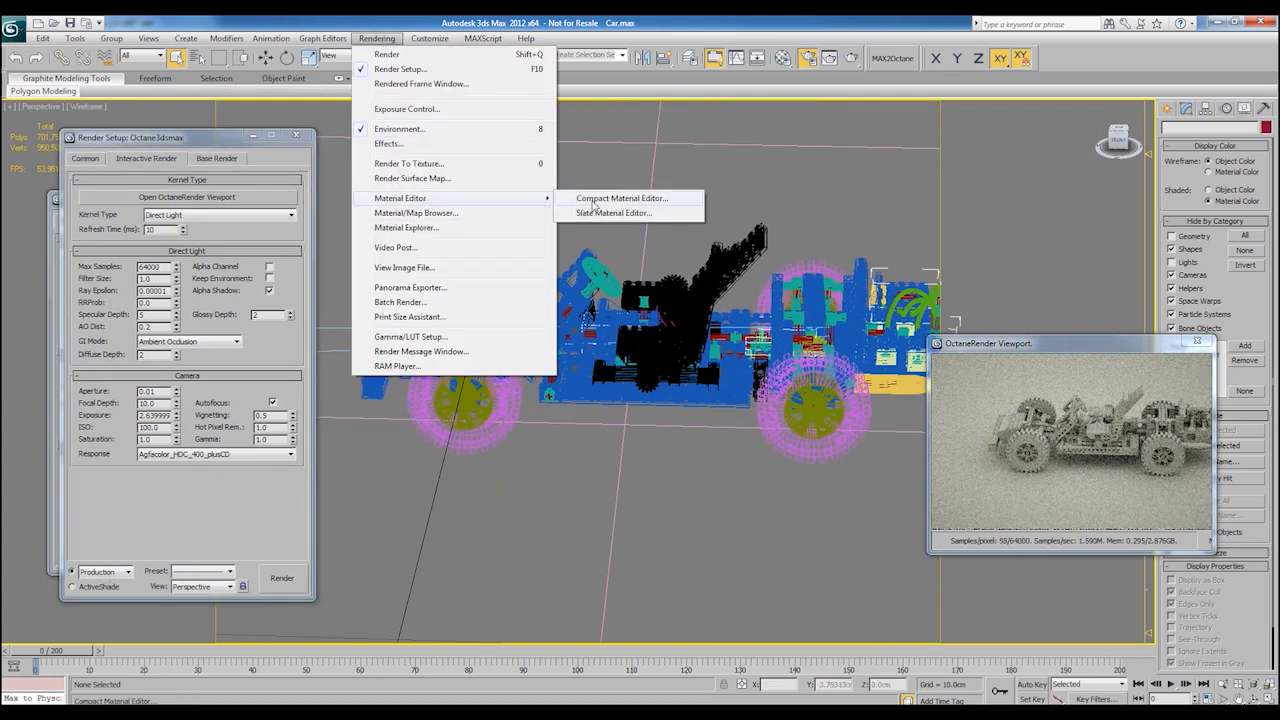
{"action": "left_click", "coordinate": [604, 205]}
{"action": "left_click_drag", "start_coordinate": [362, 236], "coordinate": [566, 158]}
{"action": "left_click", "coordinate": [505, 198]}
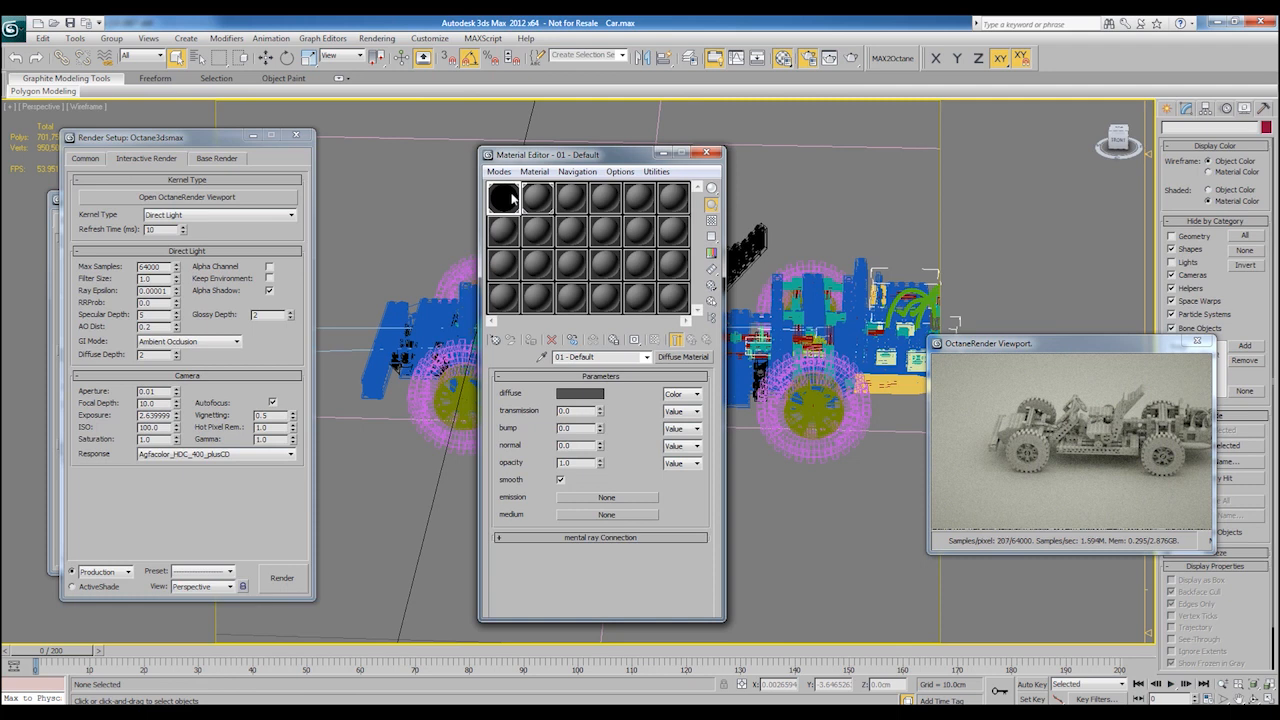
{"action": "left_click_drag", "start_coordinate": [550, 154], "coordinate": [825, 94]}
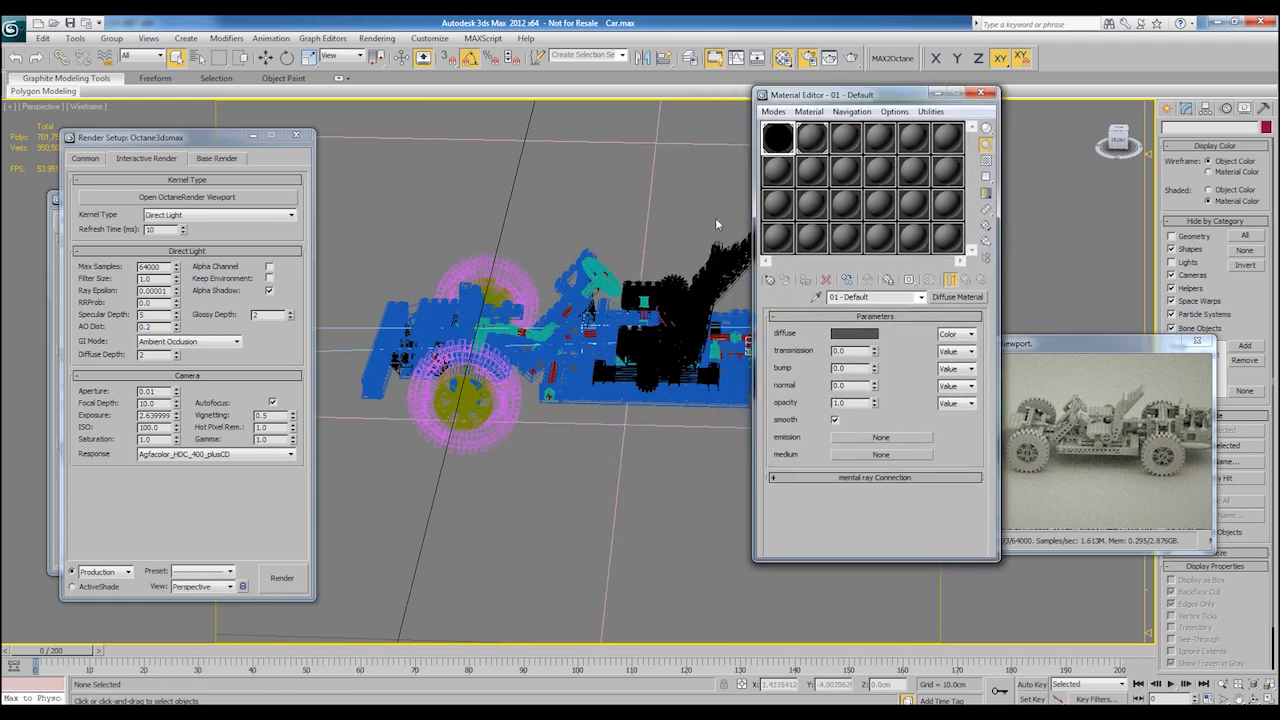
Step: Select the car's Plate 6x8_004 and view the Octane3dsmax material types available for the 07 - Default slot
{"action": "middle_click_drag", "start_coordinate": [716, 224], "coordinate": [540, 235], "text": "alt"}
{"action": "left_click", "coordinate": [651, 318]}
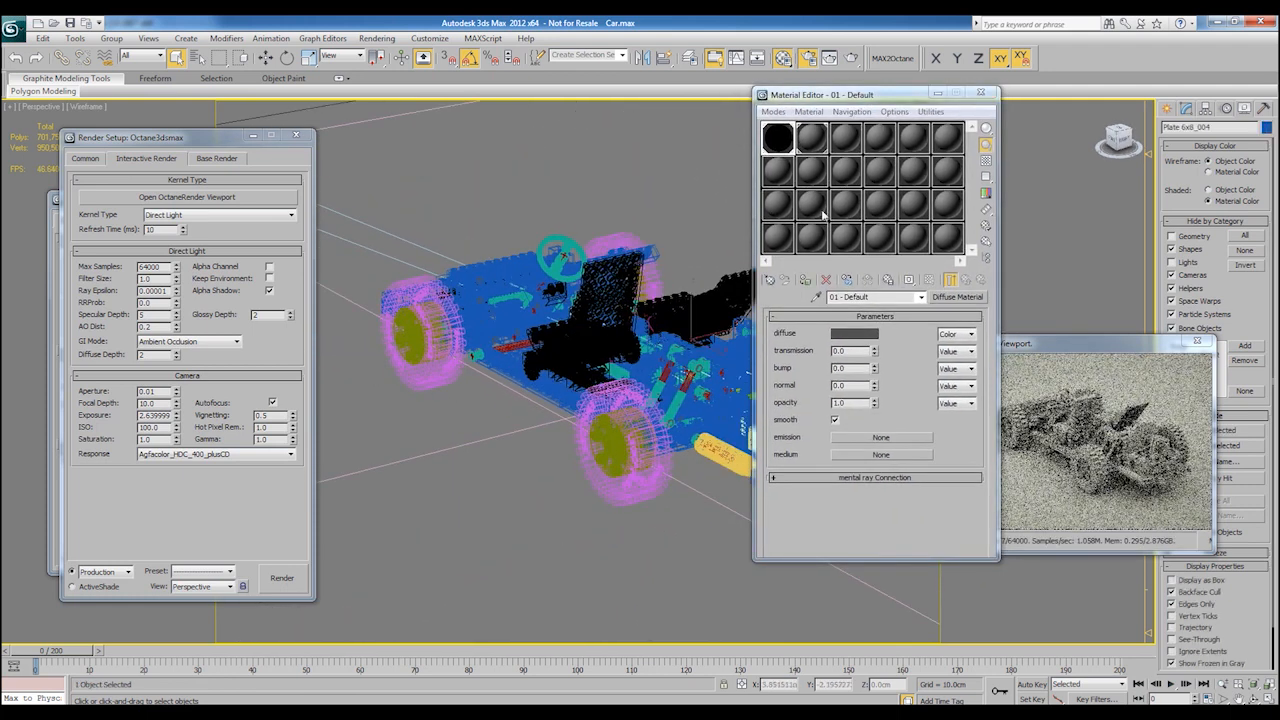
{"action": "left_click", "coordinate": [788, 180]}
{"action": "left_click", "coordinate": [957, 298]}
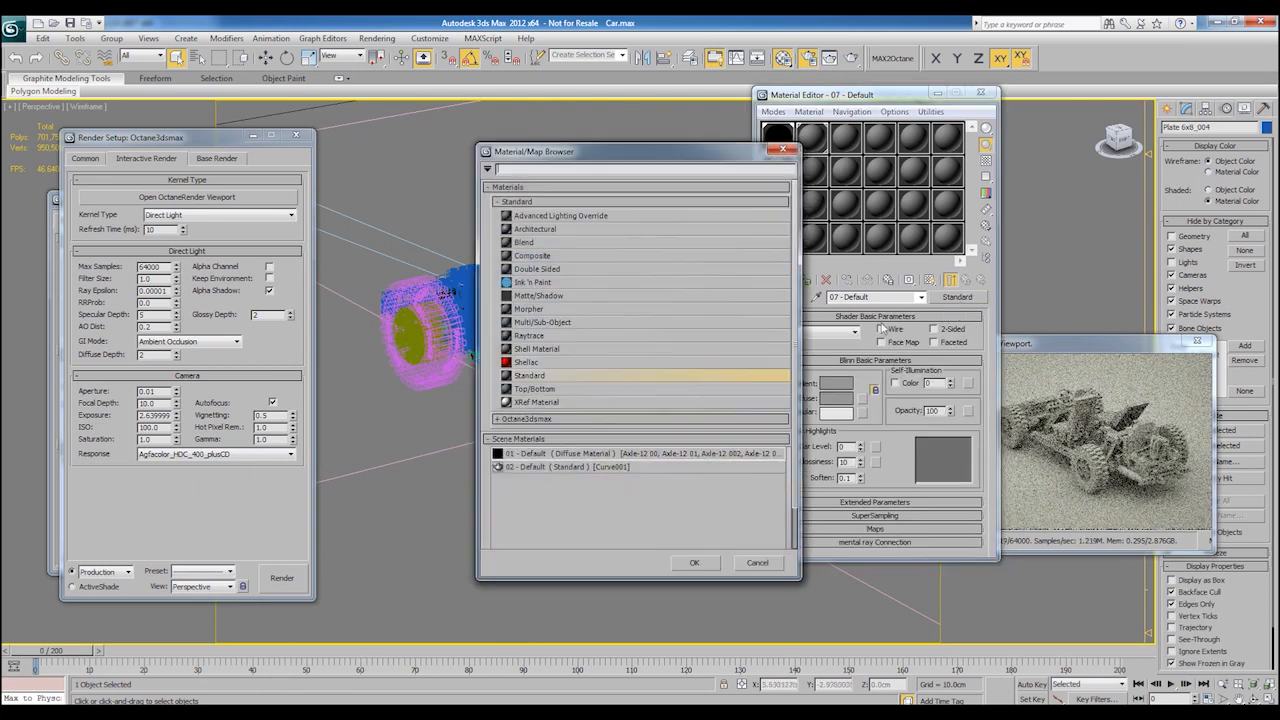
{"action": "left_click", "coordinate": [527, 418]}
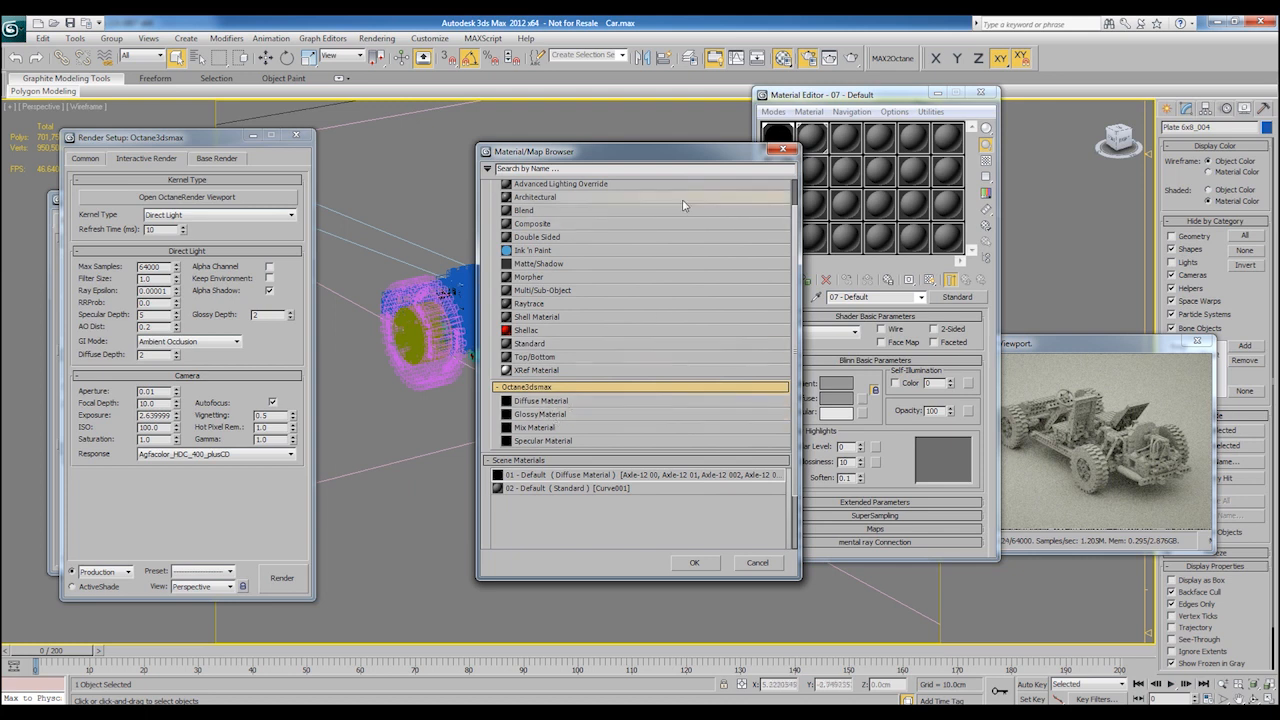
{"action": "left_click_drag", "start_coordinate": [600, 151], "coordinate": [496, 150]}
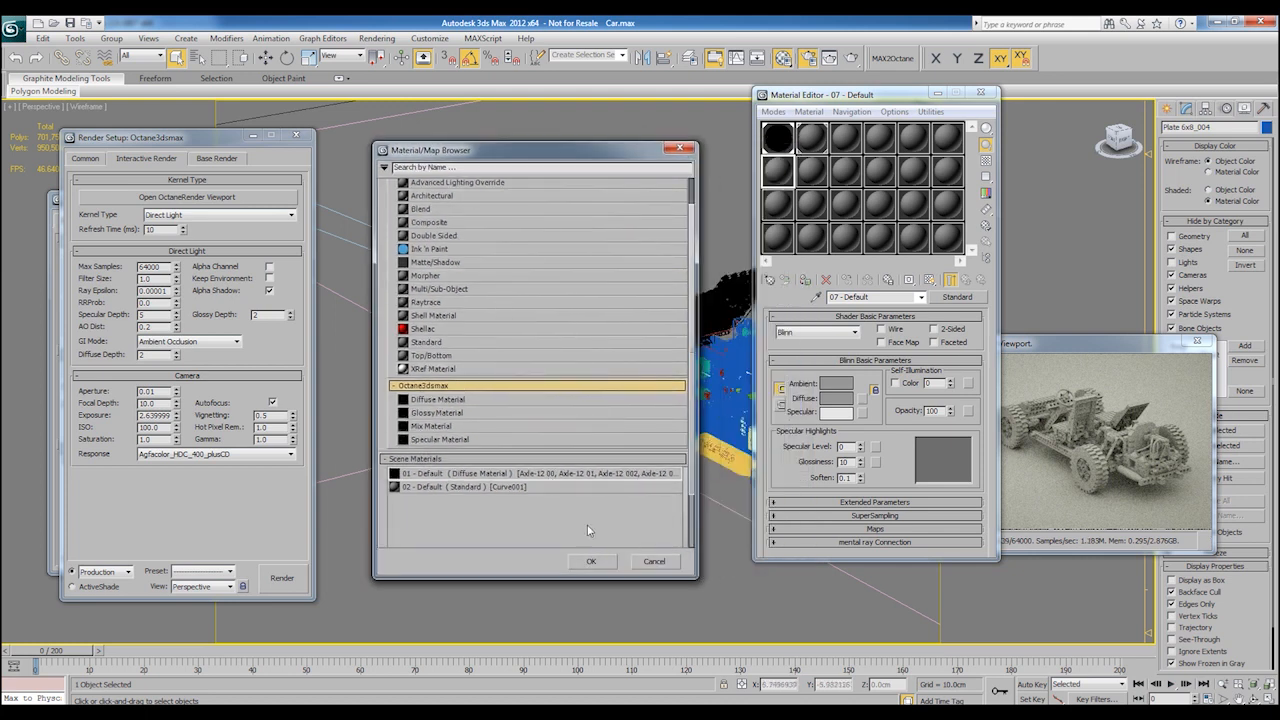
{"action": "left_click", "coordinate": [656, 562]}
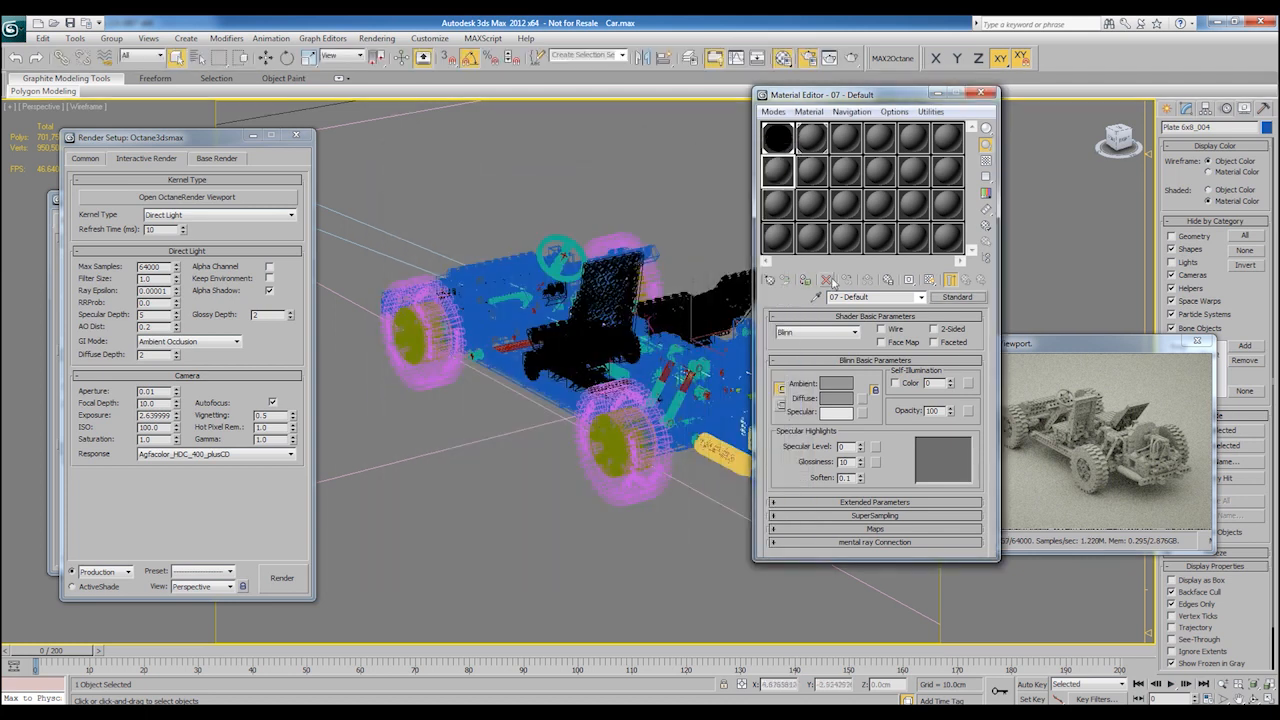
{"action": "left_click", "coordinate": [958, 297]}
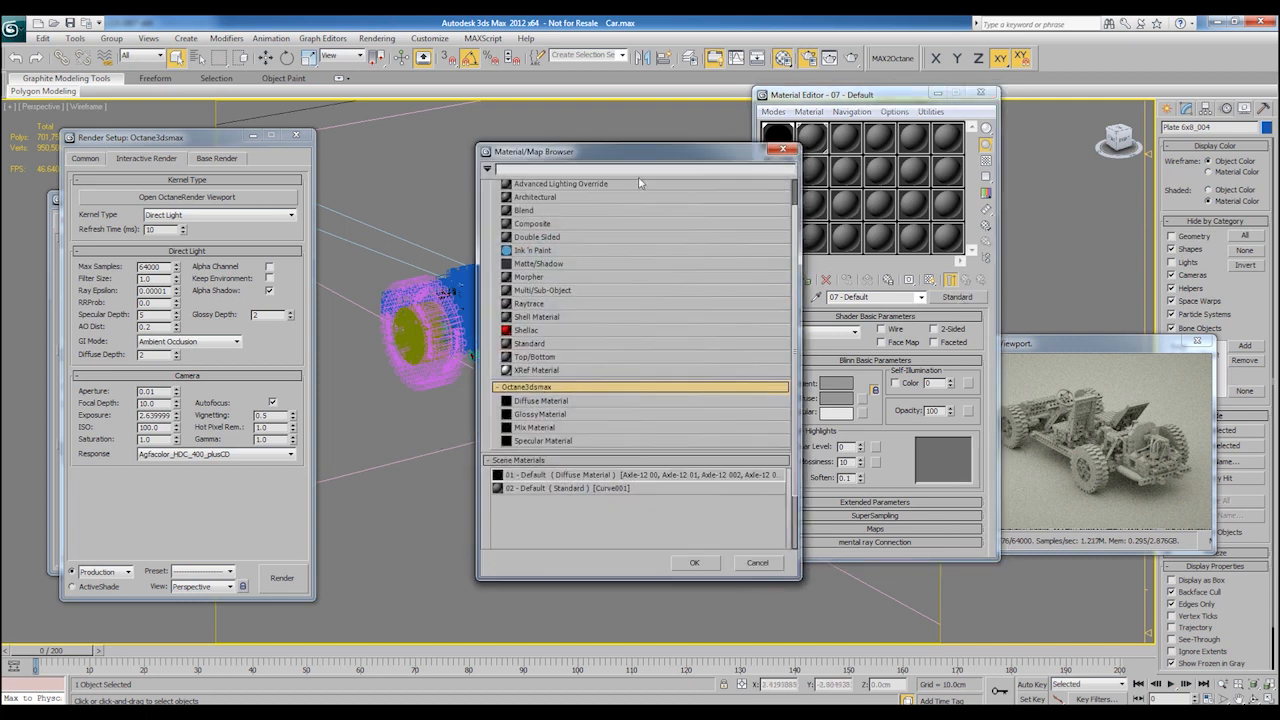
{"action": "left_click_drag", "start_coordinate": [655, 152], "coordinate": [795, 148]}
{"action": "scroll", "coordinate": [489, 416], "scroll_direction": "down", "scroll_amount": 2}
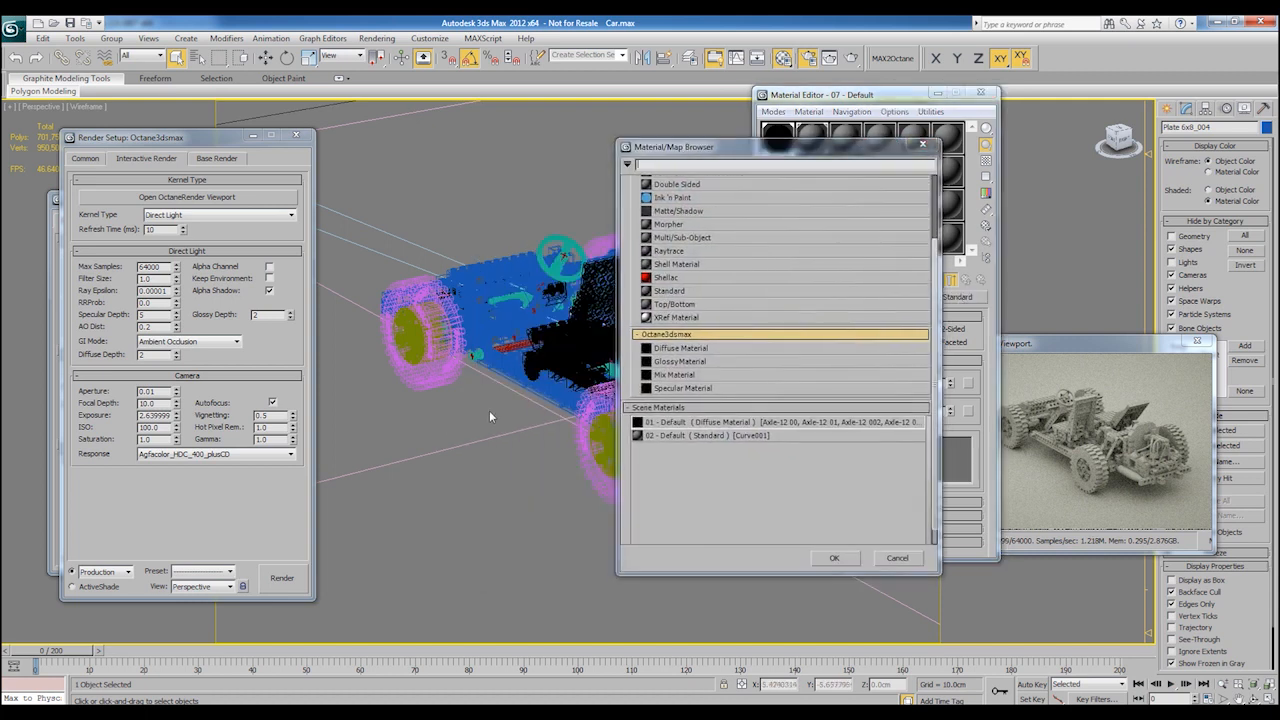
{"action": "left_click", "coordinate": [897, 561]}
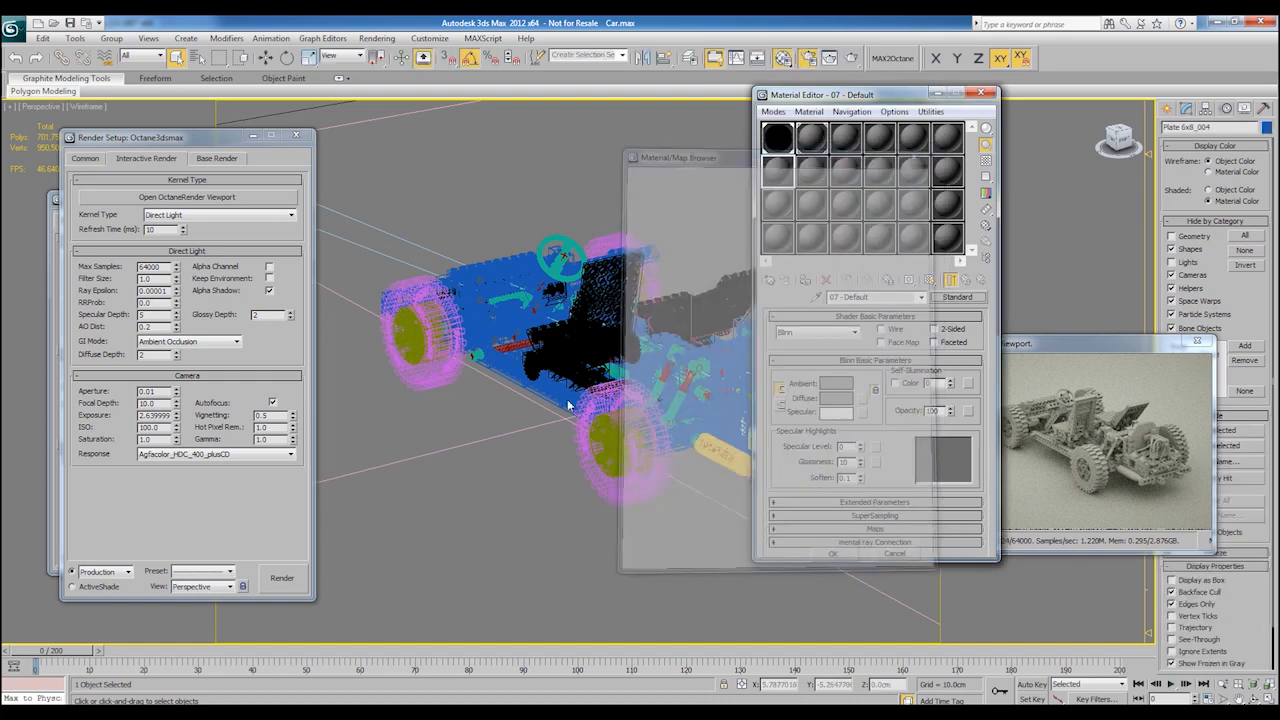
Step: Select the upright plane Plane003 beside the car and change the 07 - Default material to an Octane Diffuse Material
{"action": "scroll", "coordinate": [529, 373], "scroll_direction": "down", "scroll_amount": 8}
{"action": "middle_click_drag", "start_coordinate": [490, 345], "coordinate": [453, 395]}
{"action": "scroll", "coordinate": [623, 326], "scroll_direction": "up", "scroll_amount": 2}
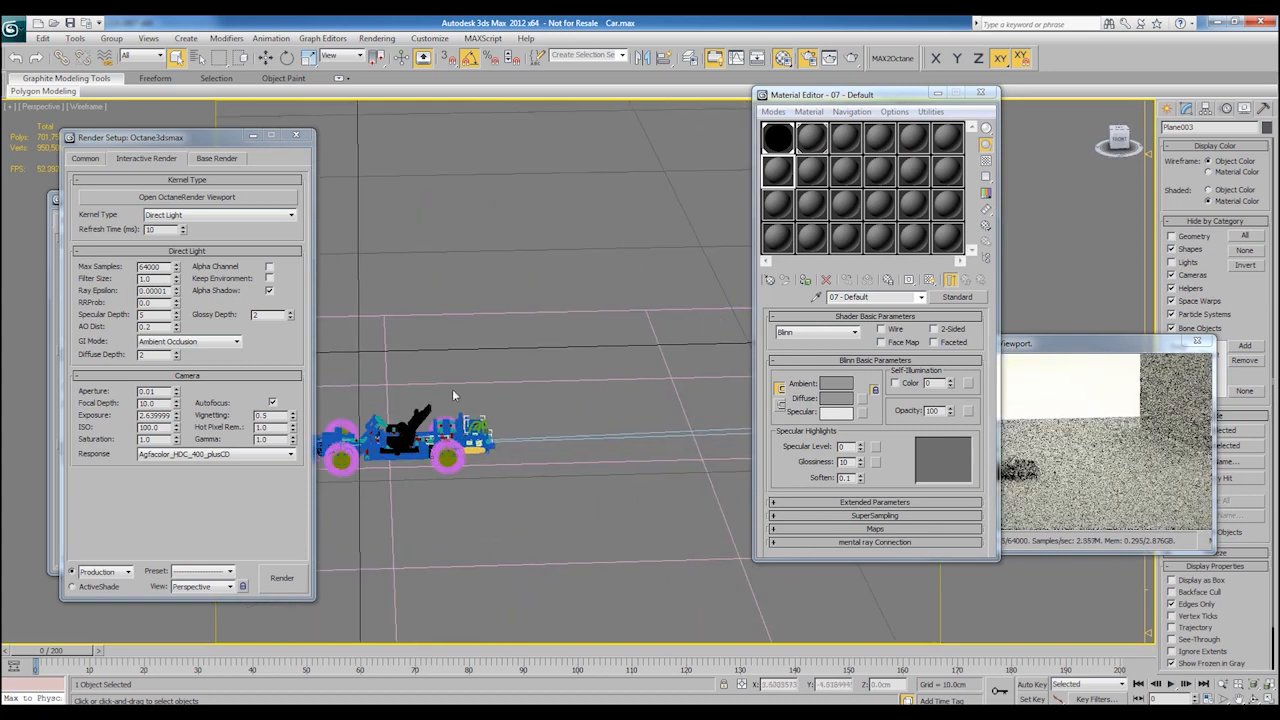
{"action": "scroll", "coordinate": [614, 327], "scroll_direction": "up", "scroll_amount": 4}
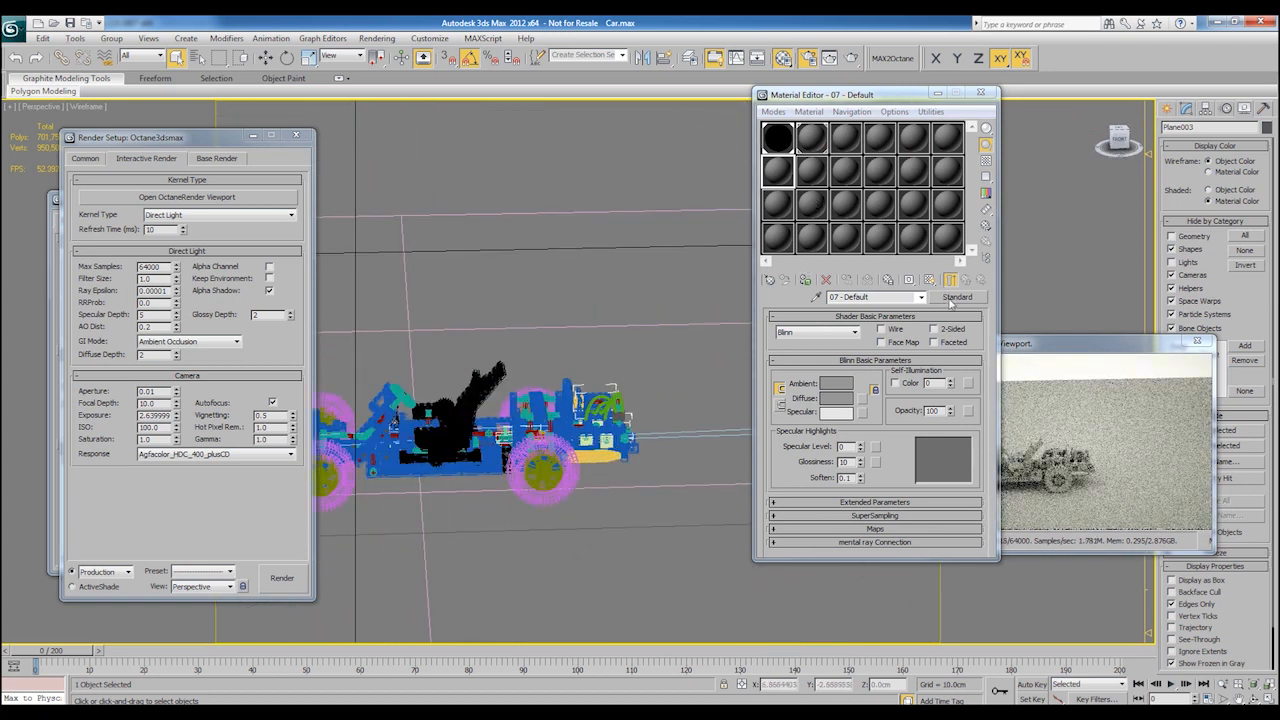
{"action": "left_click", "coordinate": [955, 298]}
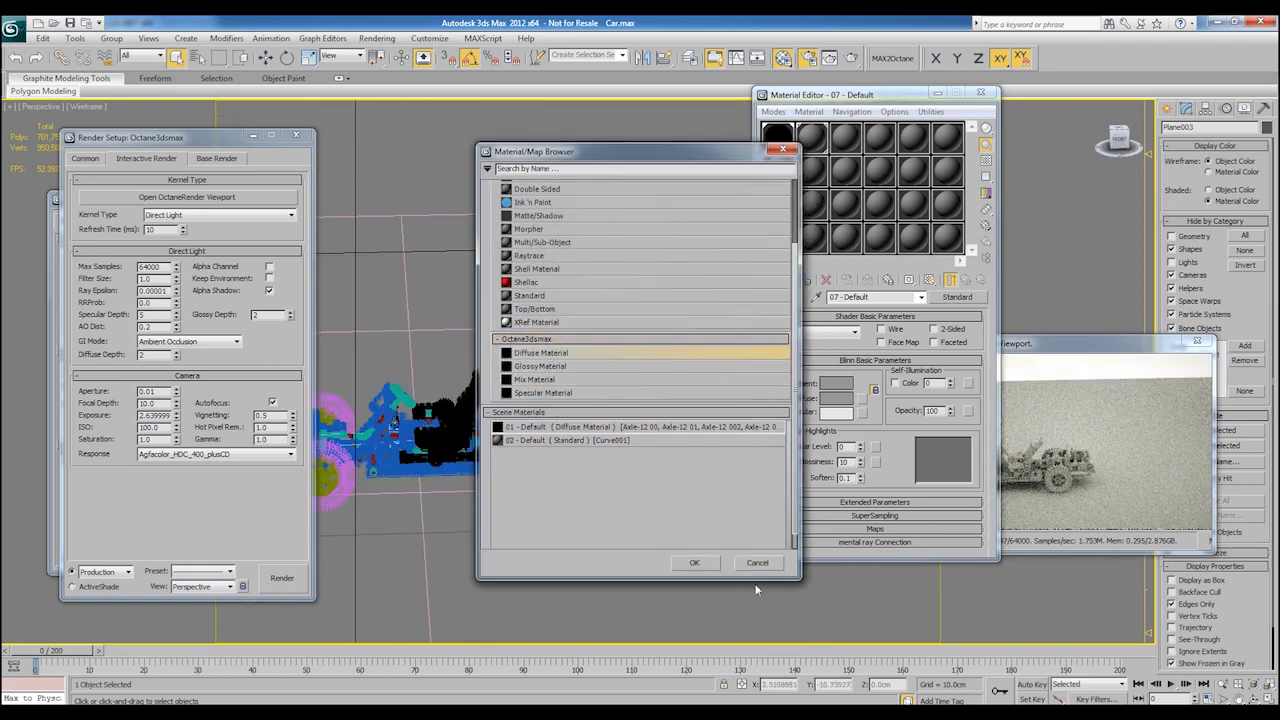
{"action": "left_click", "coordinate": [694, 562]}
{"action": "left_click", "coordinate": [852, 361]}
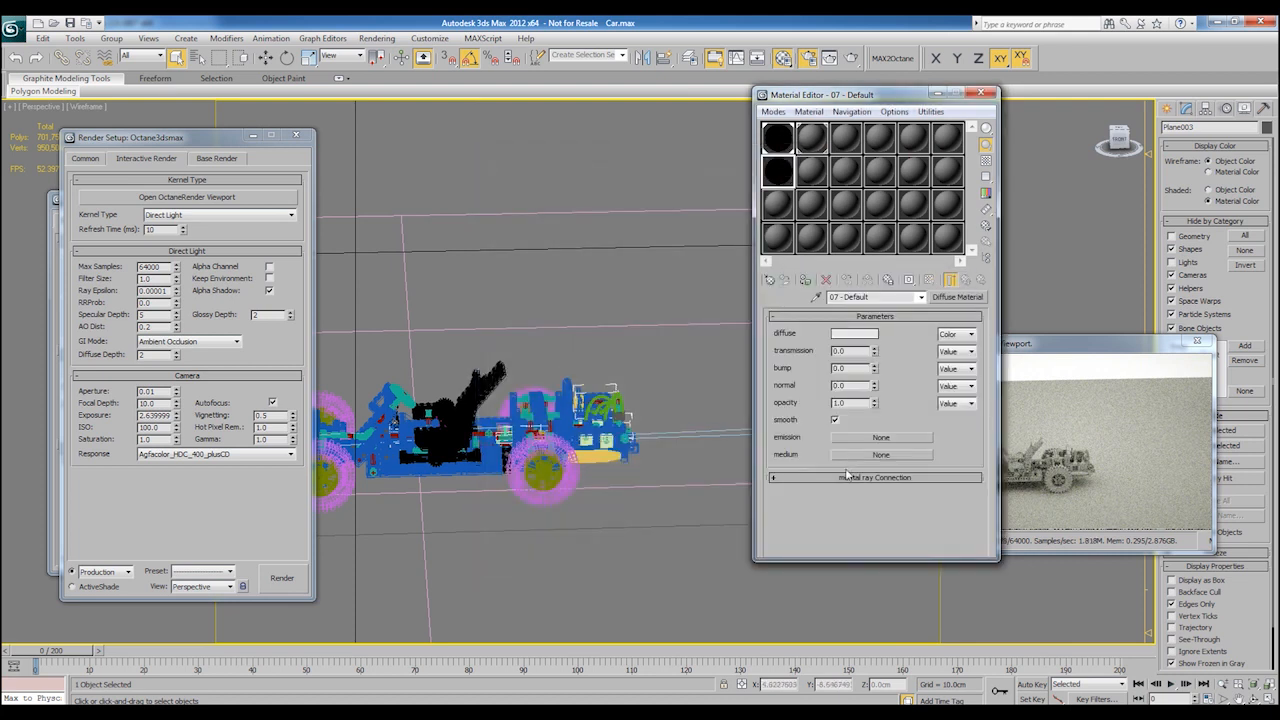
Step: Give the 07 - Default material a Blackbody Emission with power 1.0 and assign the material to Plane003
{"action": "left_click", "coordinate": [872, 438]}
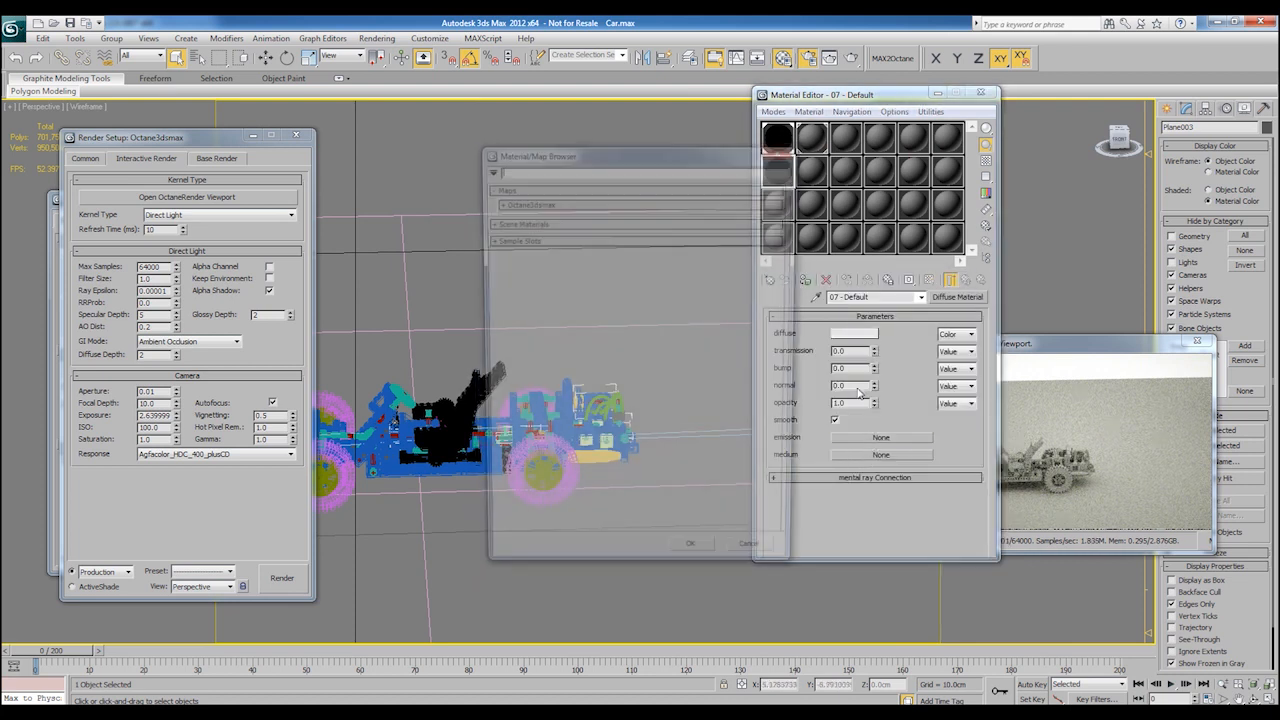
{"action": "left_click", "coordinate": [524, 202]}
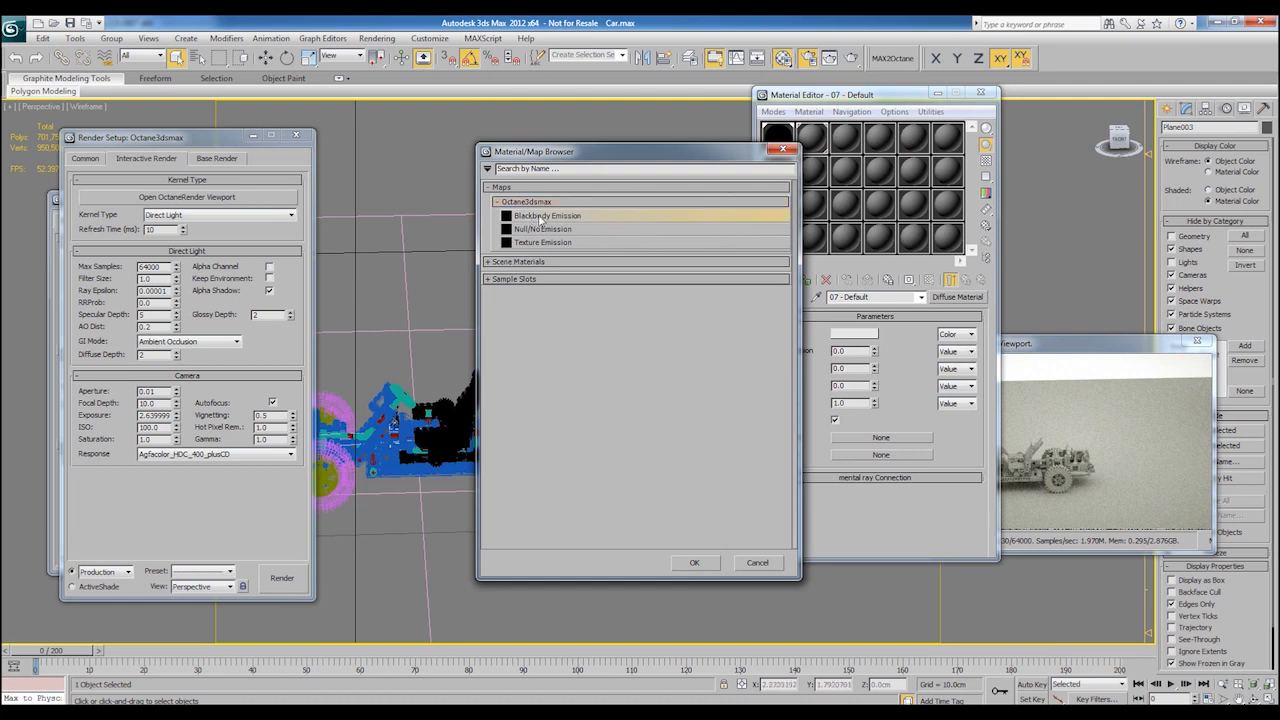
{"action": "left_click", "coordinate": [695, 562]}
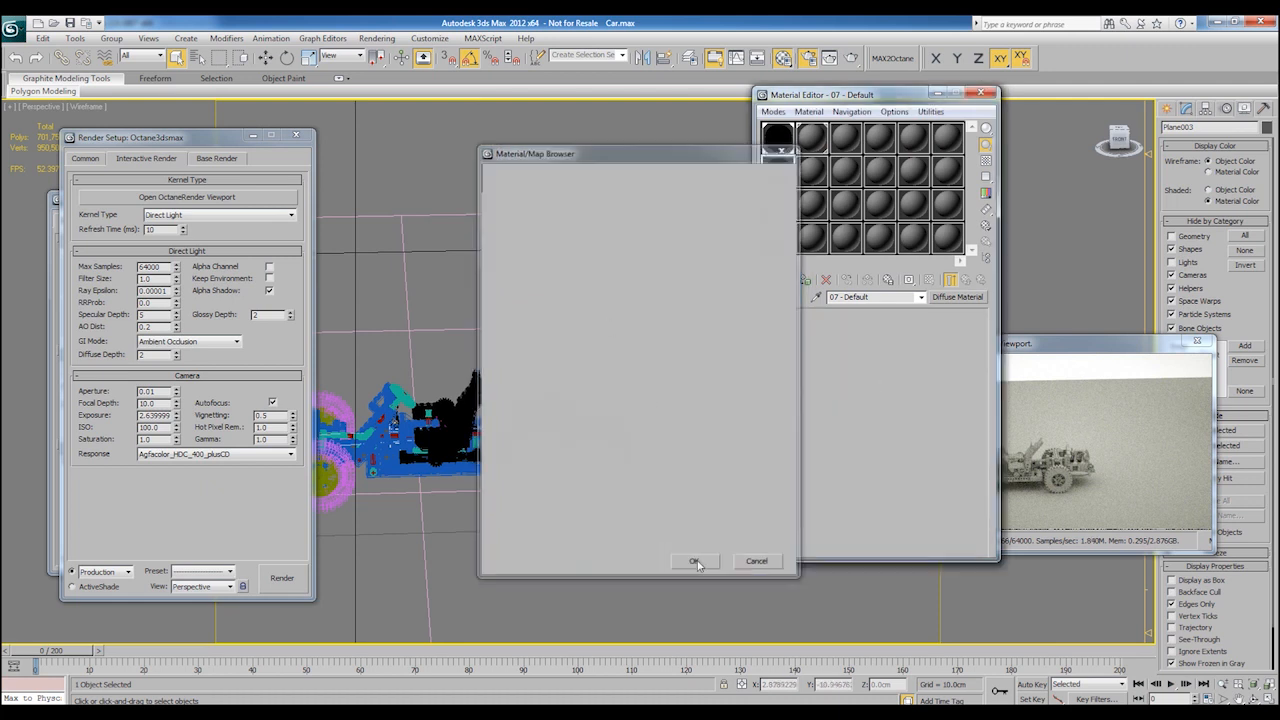
{"action": "middle_click_drag", "start_coordinate": [532, 348], "coordinate": [694, 335], "text": "alt"}
{"action": "scroll", "coordinate": [542, 329], "scroll_direction": "down", "scroll_amount": 5}
{"action": "left_click", "coordinate": [804, 281]}
{"action": "middle_click_drag", "start_coordinate": [740, 333], "coordinate": [592, 325], "text": "alt"}
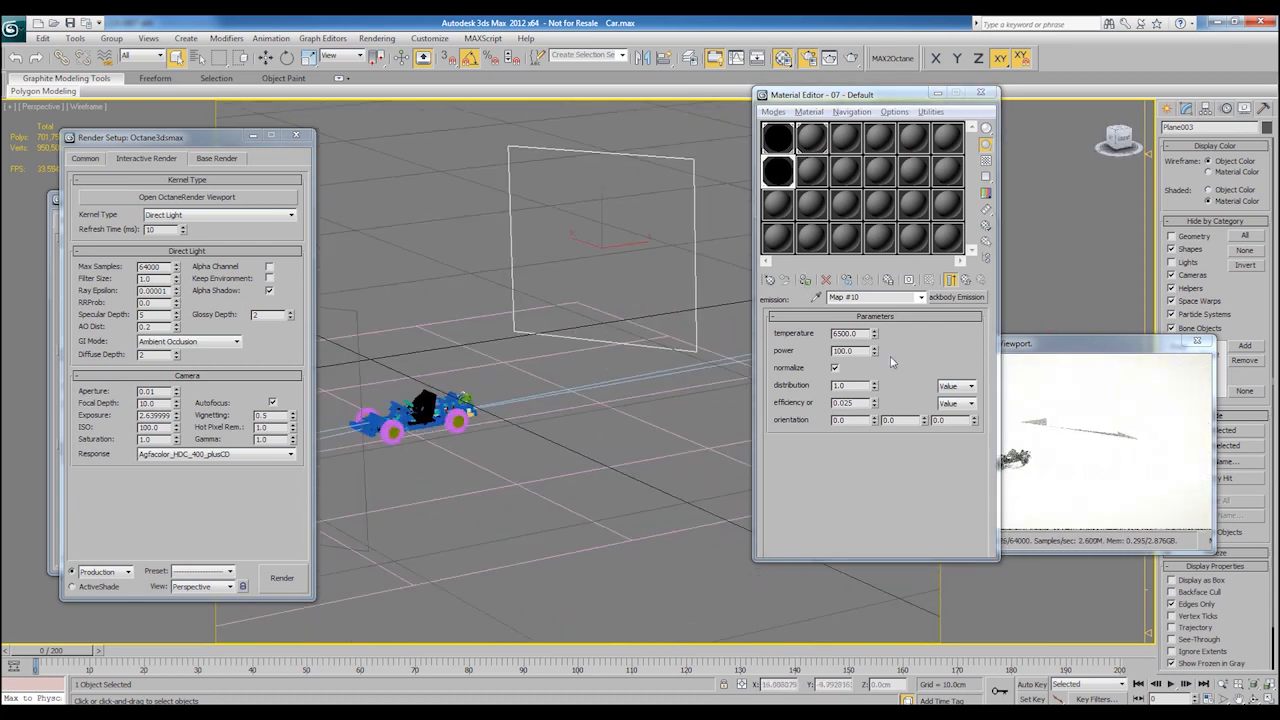
{"action": "left_click", "coordinate": [855, 352]}
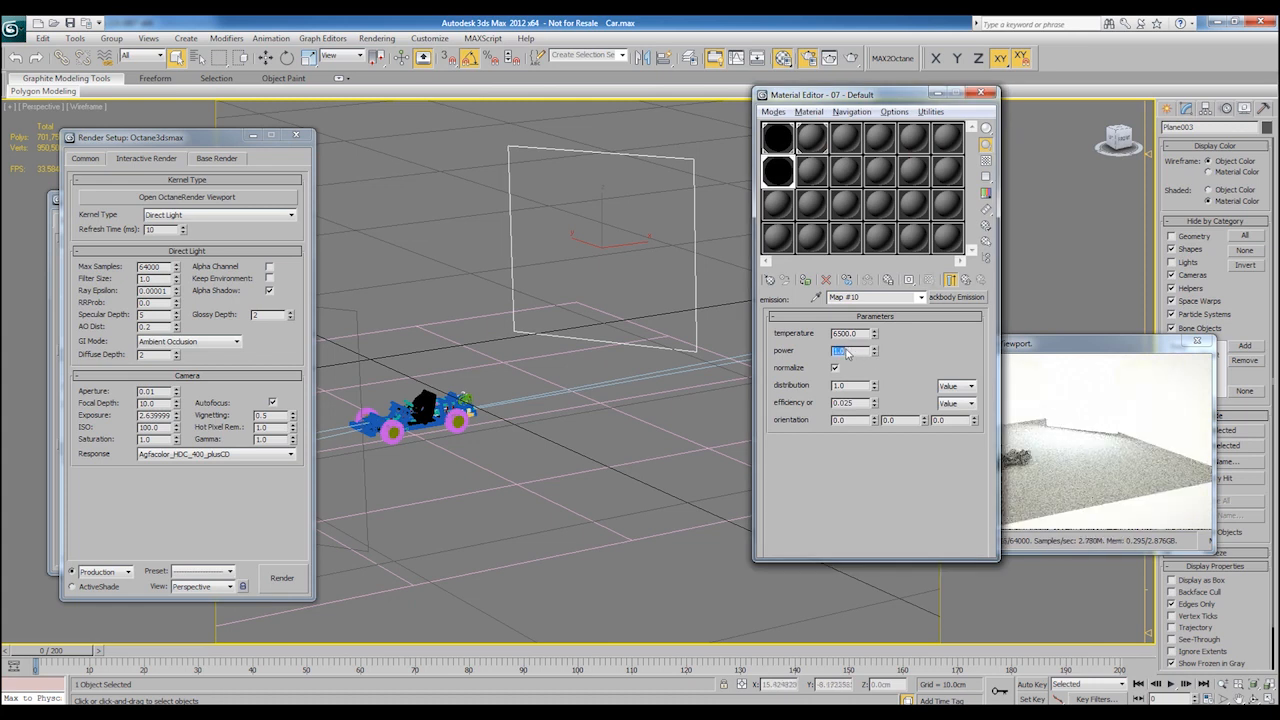
Step: Change the scene's environment background color to black
{"action": "left_click", "coordinate": [56, 268]}
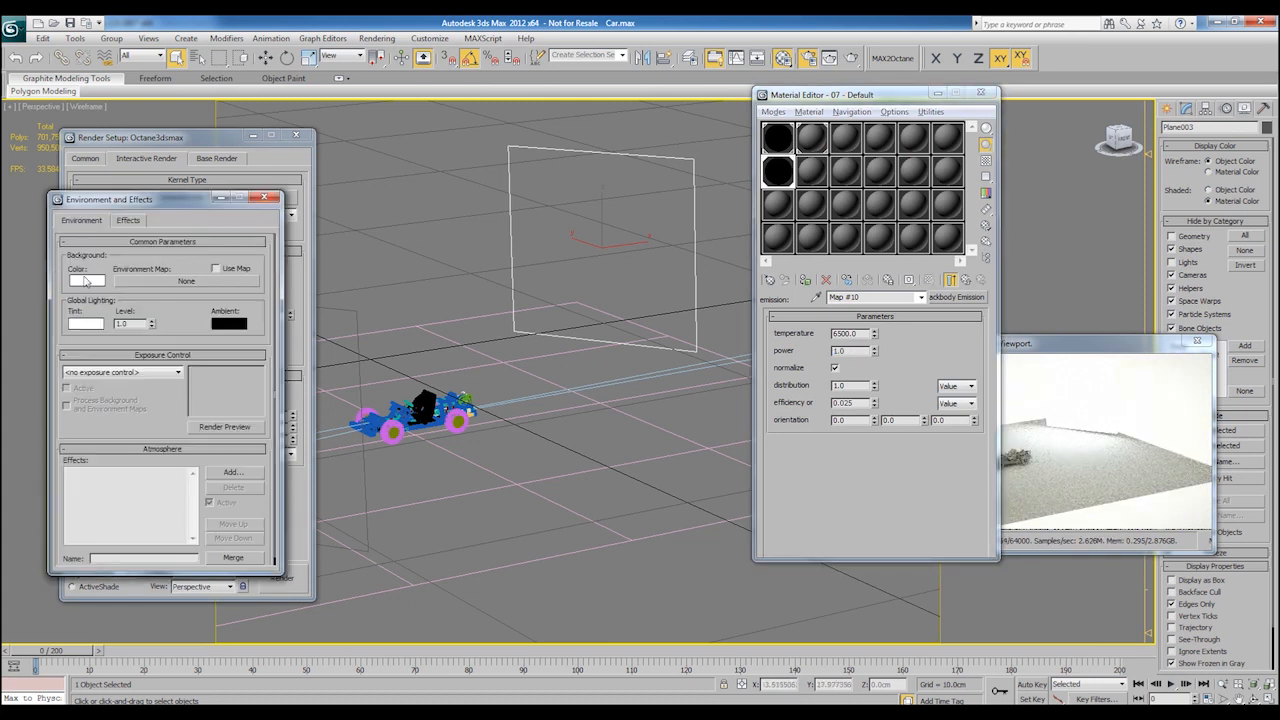
{"action": "left_click", "coordinate": [86, 281]}
{"action": "left_click_drag", "start_coordinate": [513, 164], "coordinate": [451, 162]}
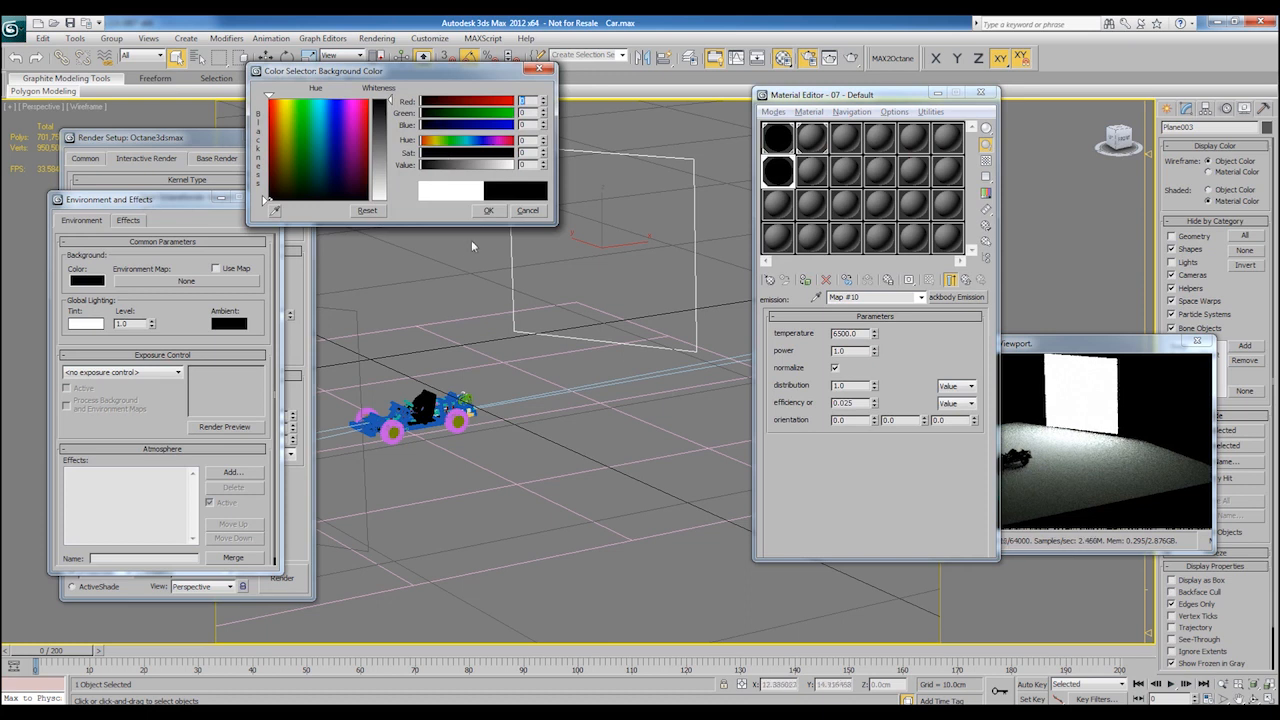
{"action": "left_click", "coordinate": [488, 210]}
Step: Adjust the Blackbody Emission of the 07 - Default material to temperature 4420 and power 1.0
{"action": "middle_click_drag", "start_coordinate": [589, 297], "coordinate": [600, 333]}
{"action": "left_click_drag", "start_coordinate": [874, 336], "coordinate": [875, 309]}
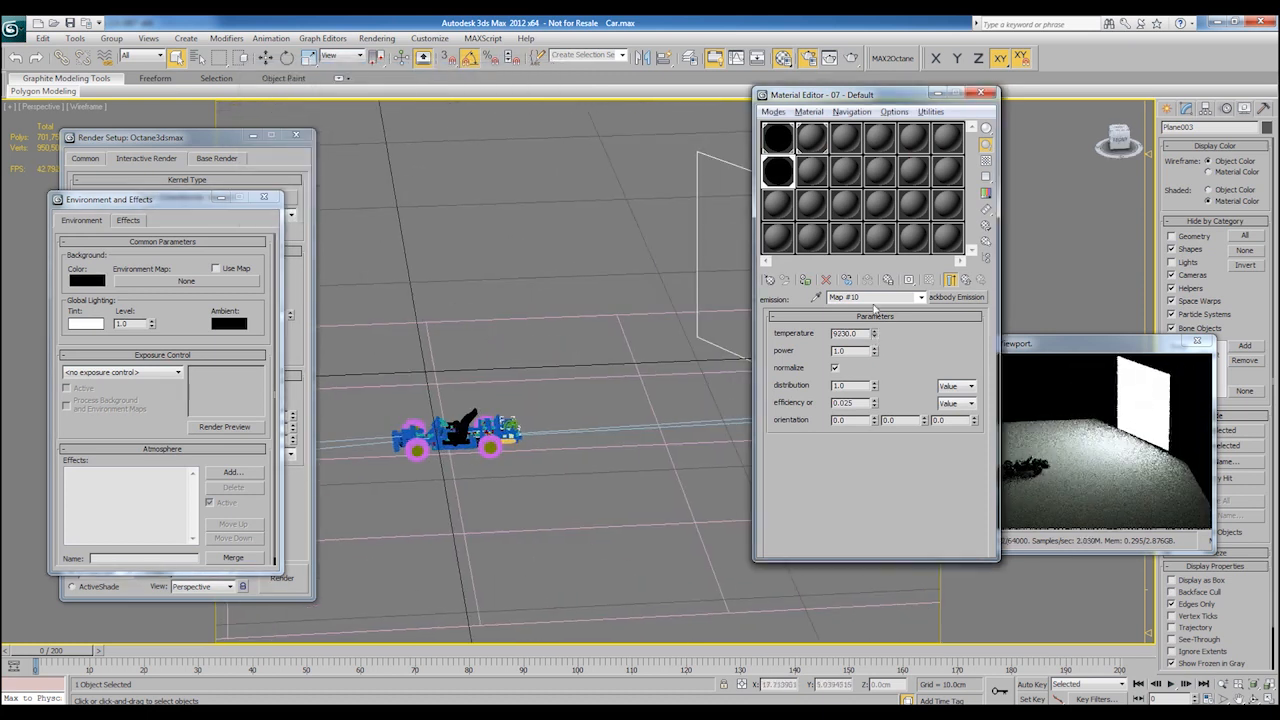
{"action": "left_click_drag", "start_coordinate": [889, 403], "coordinate": [860, 344]}
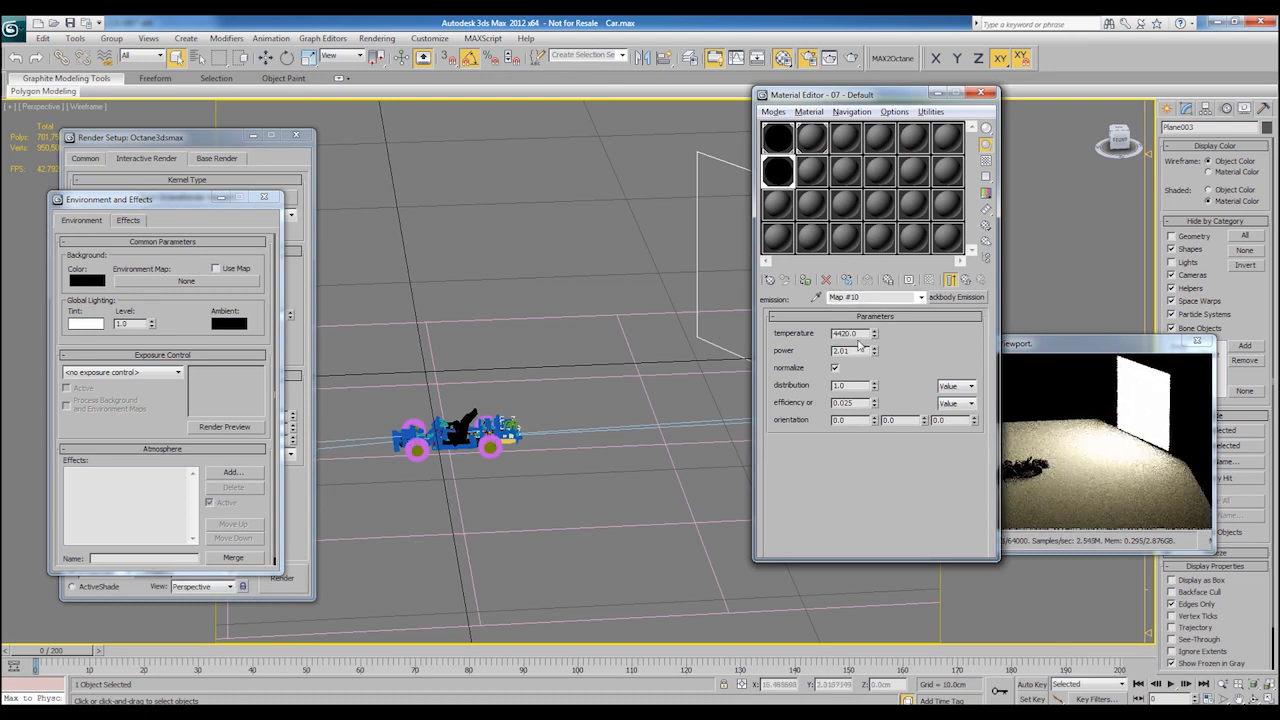
{"action": "type", "text": "1"}
{"action": "key", "text": "Return"}
Step: Select Plane002 and make 08 - Default its Diffuse Material with a Blackbody Emission of temperature 12000 and power 1.0
{"action": "middle_click_drag", "start_coordinate": [645, 382], "coordinate": [615, 265], "text": "alt"}
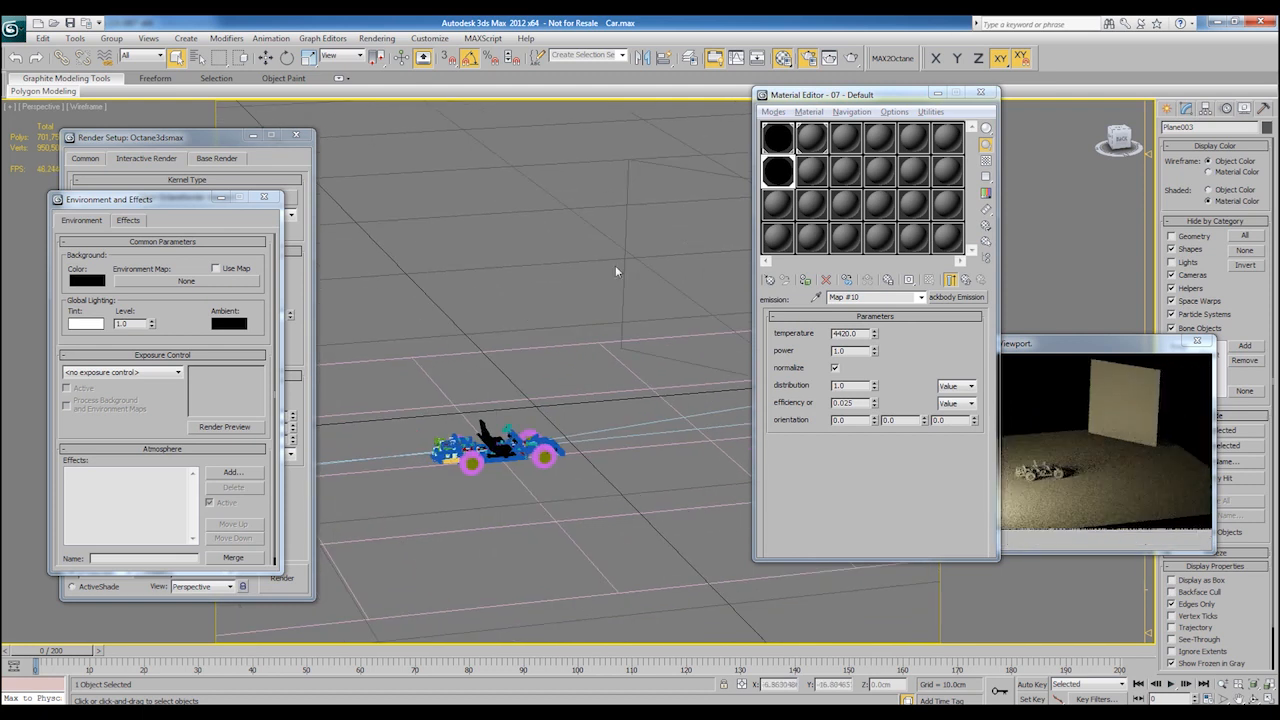
{"action": "left_click", "coordinate": [812, 172]}
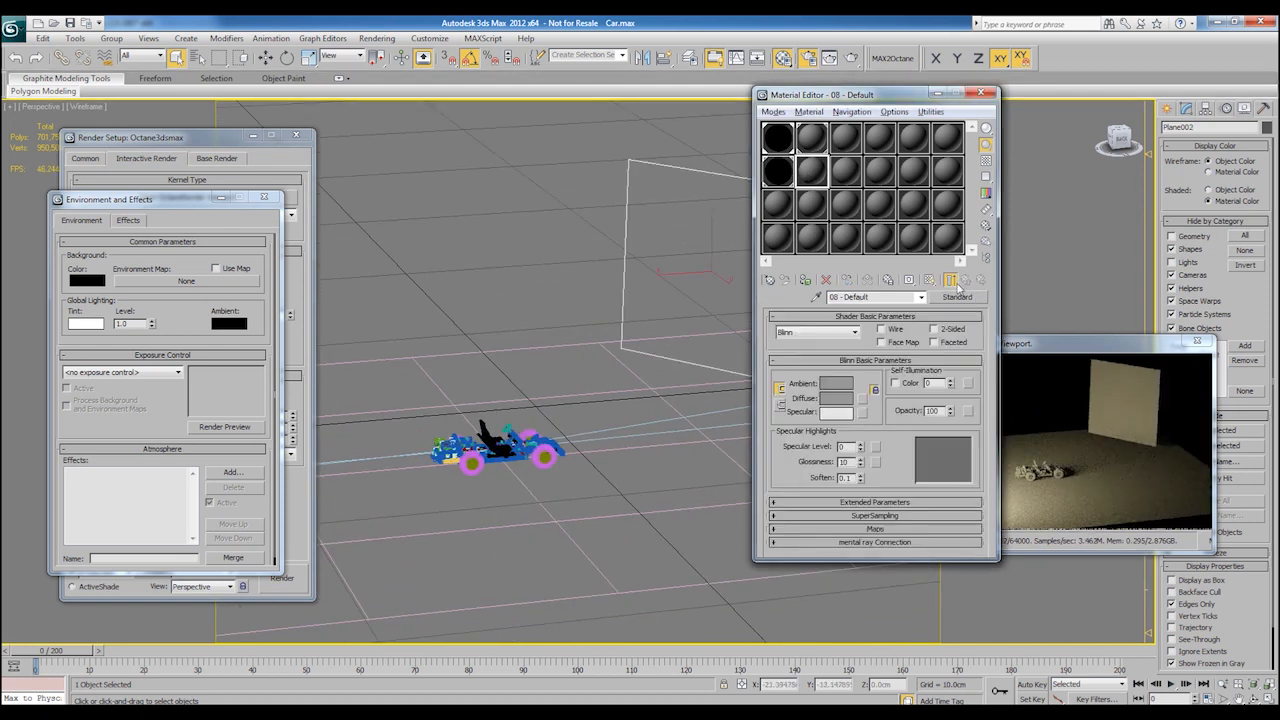
{"action": "left_click", "coordinate": [956, 297]}
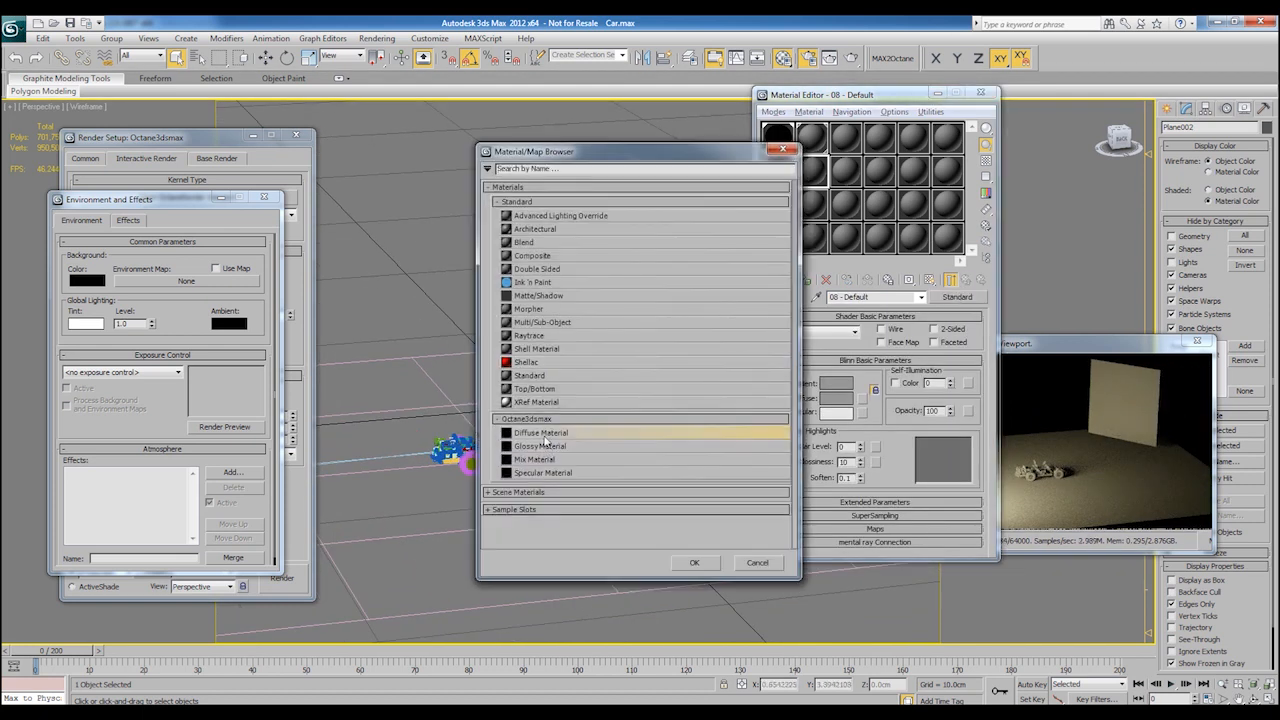
{"action": "double_click", "coordinate": [546, 446]}
{"action": "left_click", "coordinate": [841, 361]}
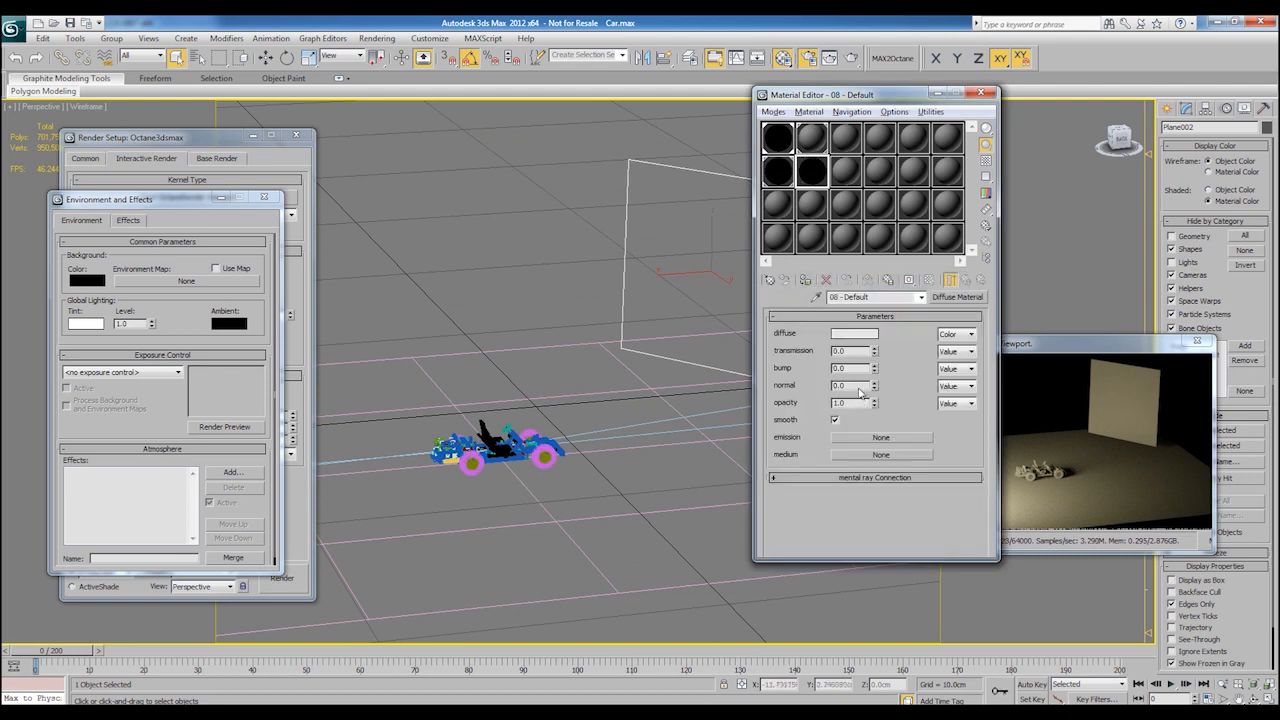
{"action": "left_click", "coordinate": [861, 443]}
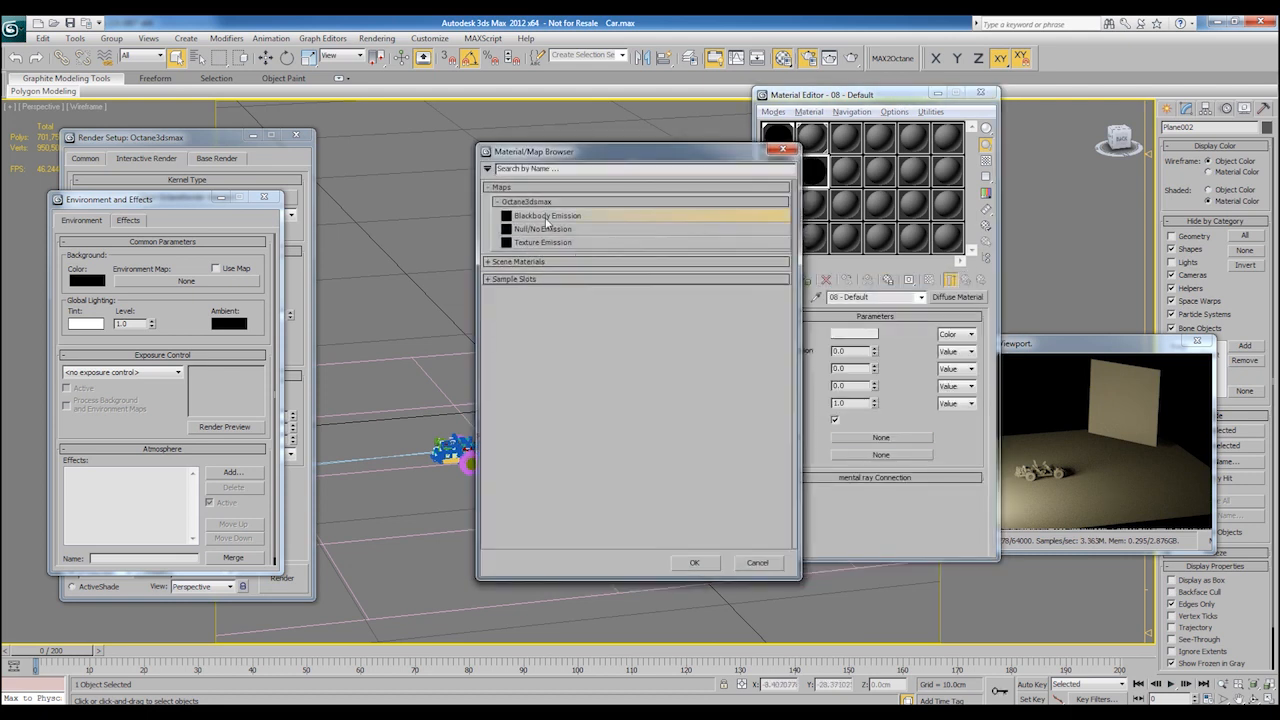
{"action": "double_click", "coordinate": [547, 217]}
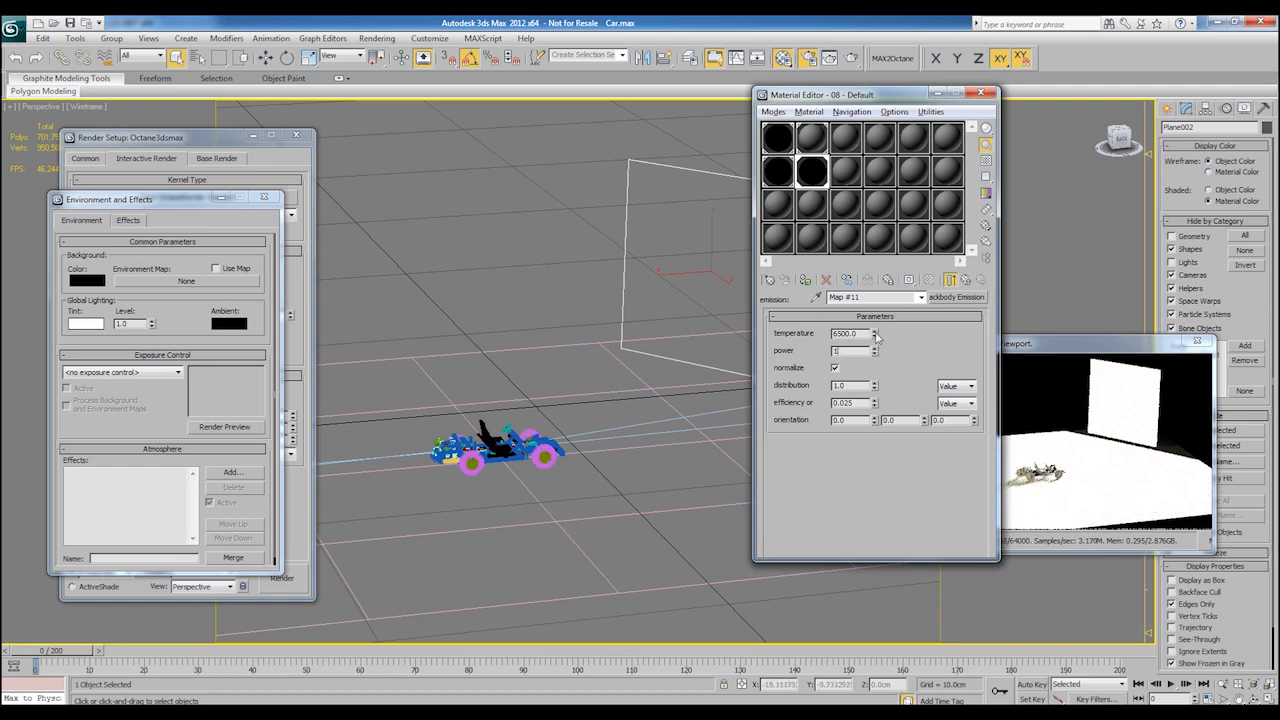
Step: Examine how the two light-emitting planes illuminate the car, from a distance and close up
{"action": "middle_click_drag", "start_coordinate": [726, 234], "coordinate": [578, 365], "text": "alt"}
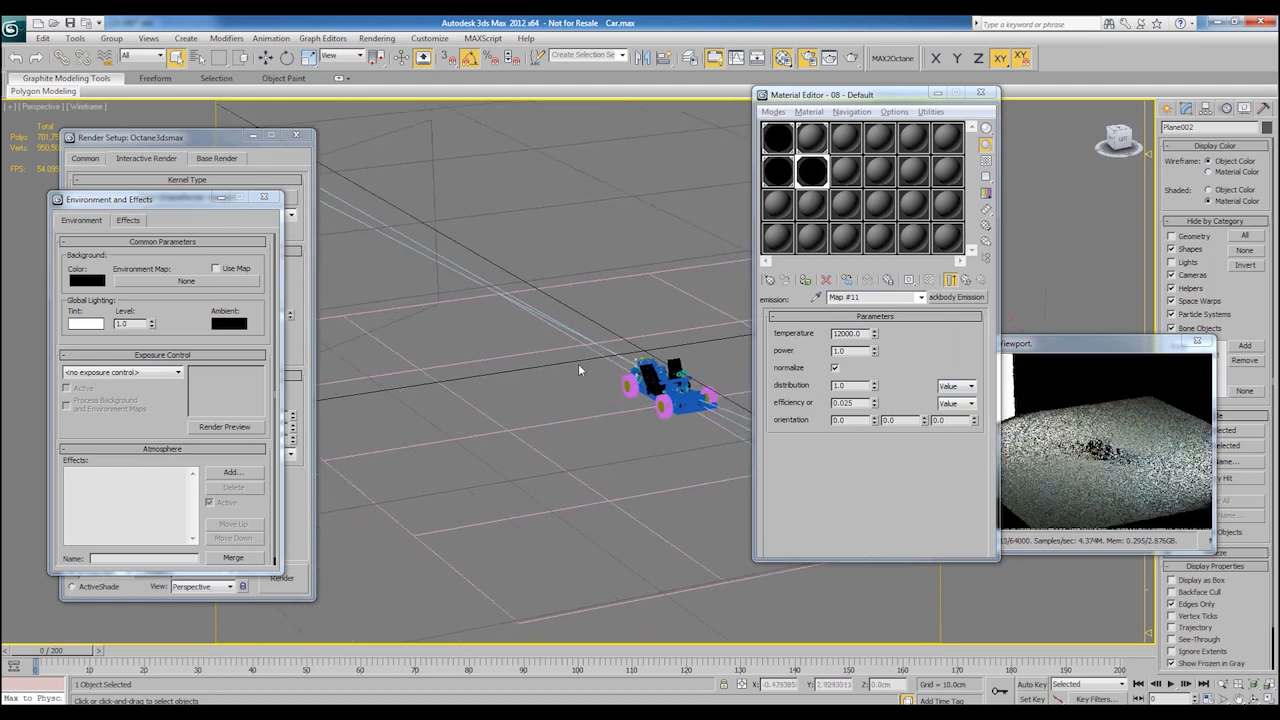
{"action": "scroll", "coordinate": [578, 365], "scroll_direction": "up", "scroll_amount": 3}
{"action": "middle_click_drag", "start_coordinate": [703, 380], "coordinate": [513, 444]}
{"action": "scroll", "coordinate": [436, 443], "scroll_direction": "down", "scroll_amount": 5}
{"action": "scroll", "coordinate": [513, 444], "scroll_direction": "up", "scroll_amount": 5}
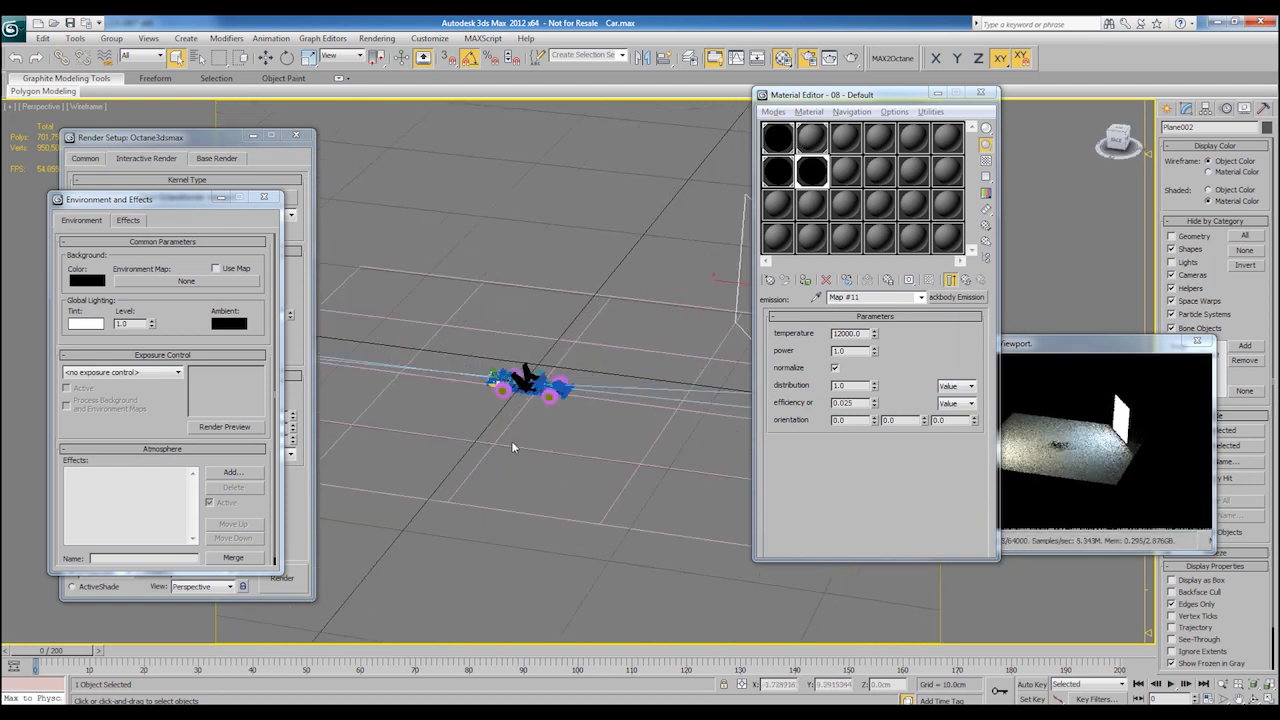
{"action": "middle_click_drag", "start_coordinate": [616, 424], "coordinate": [505, 398], "text": "alt"}
{"action": "scroll", "coordinate": [678, 396], "scroll_direction": "up", "scroll_amount": 5}
{"action": "middle_click_drag", "start_coordinate": [600, 394], "coordinate": [531, 386], "text": "alt"}
{"action": "middle_click_drag", "start_coordinate": [735, 470], "coordinate": [528, 380]}
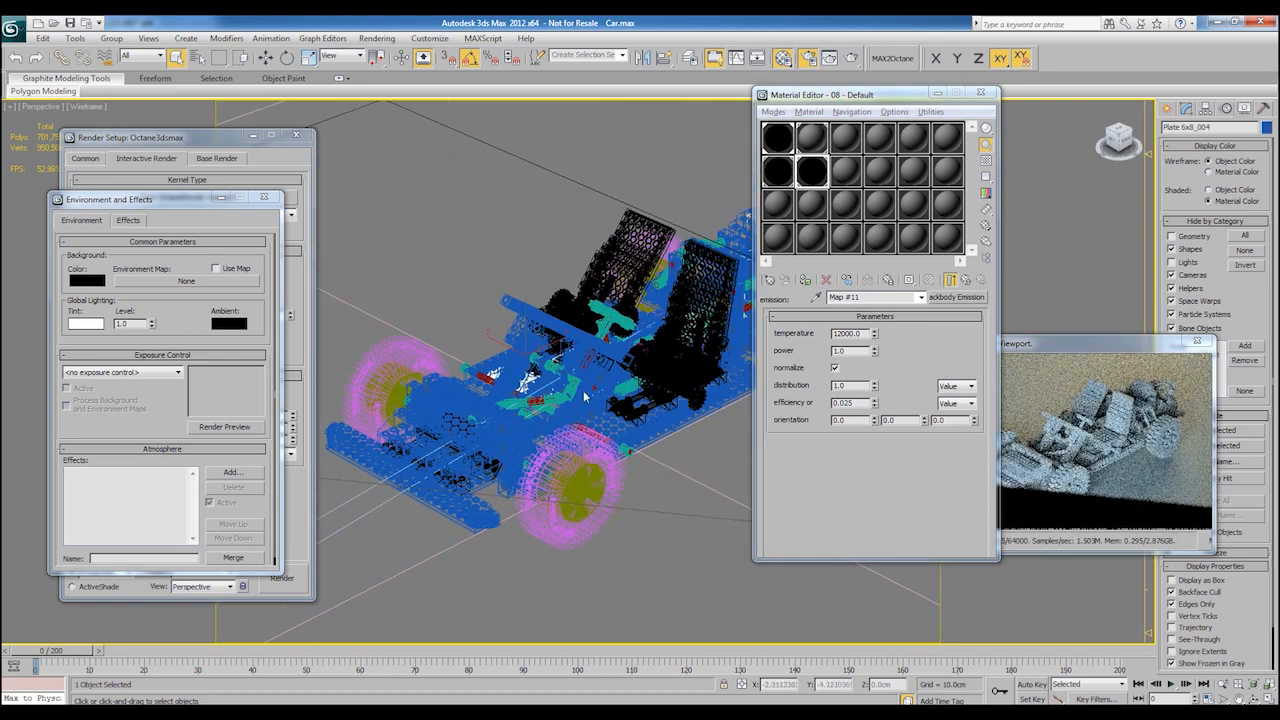
Step: Move the Environment and Effects window out of the way and set the Octane kernel type to Path Tracing
{"action": "left_click_drag", "start_coordinate": [214, 201], "coordinate": [137, 368]}
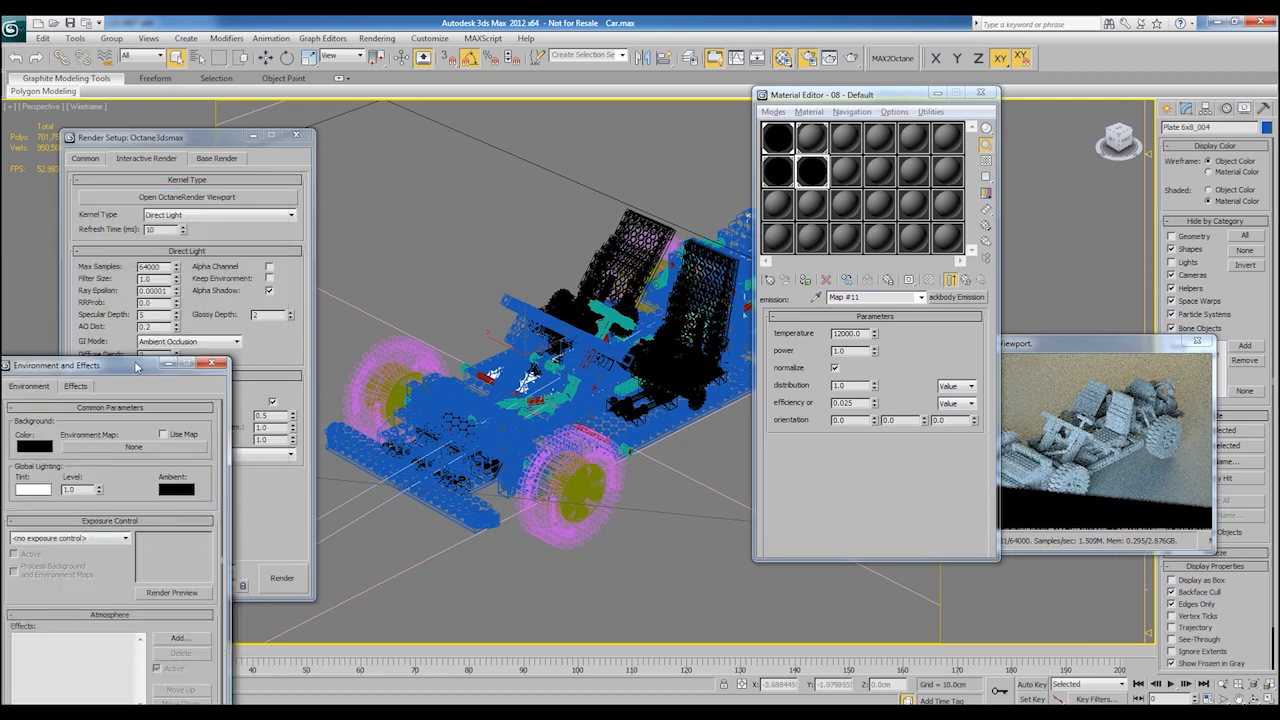
{"action": "left_click", "coordinate": [194, 217]}
{"action": "left_click", "coordinate": [180, 238]}
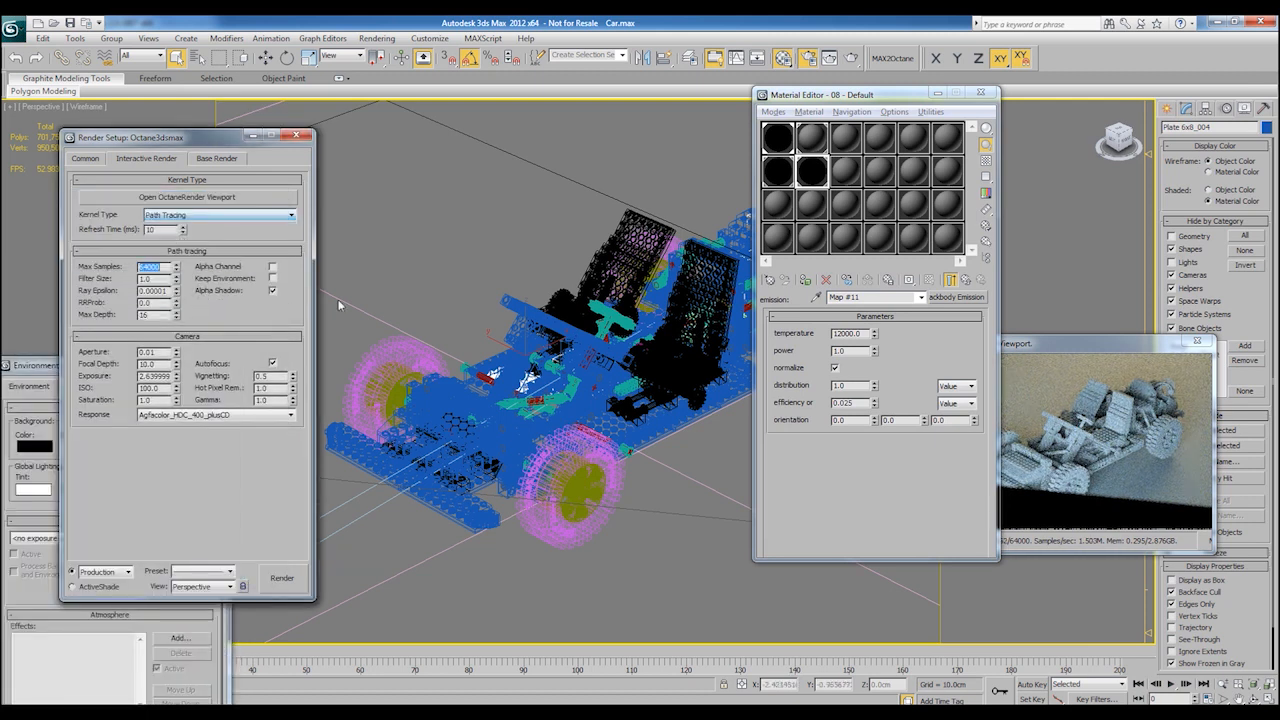
{"action": "middle_click_drag", "start_coordinate": [701, 359], "coordinate": [607, 380], "text": "alt"}
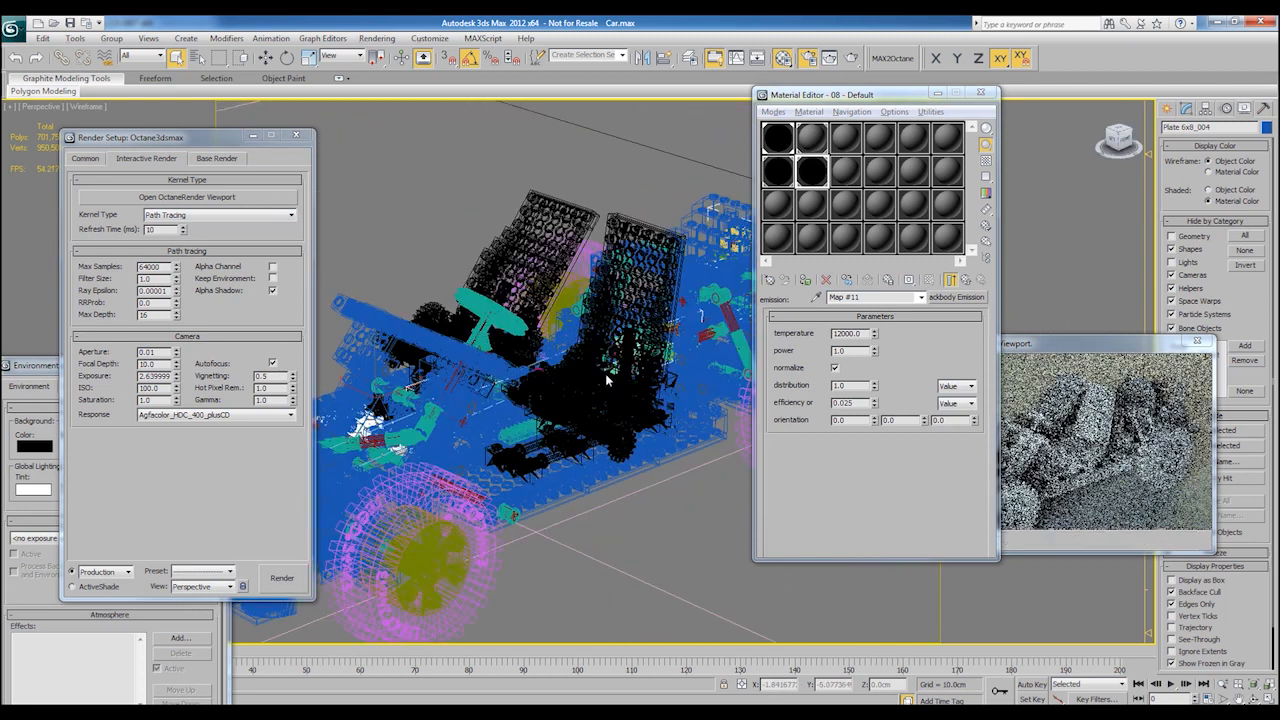
Step: Shorten the Material Editor, place the OctaneRender Viewport beneath it and enlarge the render preview
{"action": "left_click_drag", "start_coordinate": [1010, 343], "coordinate": [860, 547]}
{"action": "left_click", "coordinate": [995, 555]}
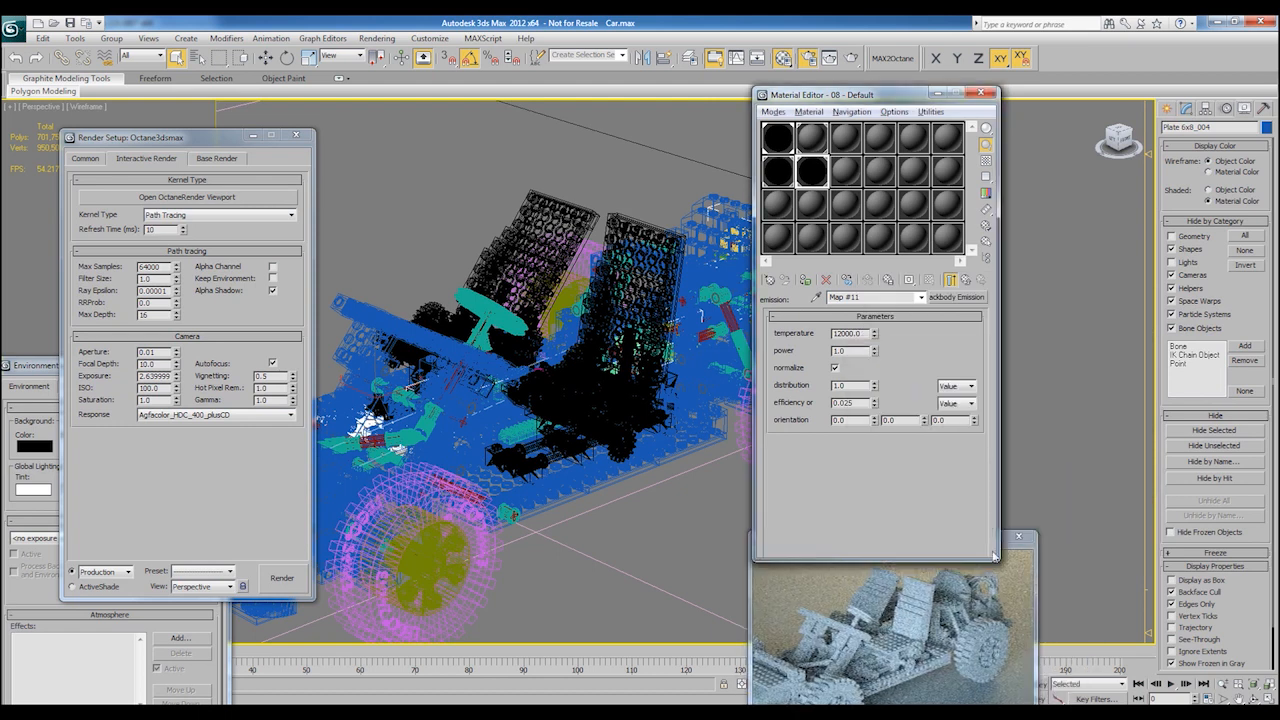
{"action": "left_click_drag", "start_coordinate": [997, 565], "coordinate": [998, 451]}
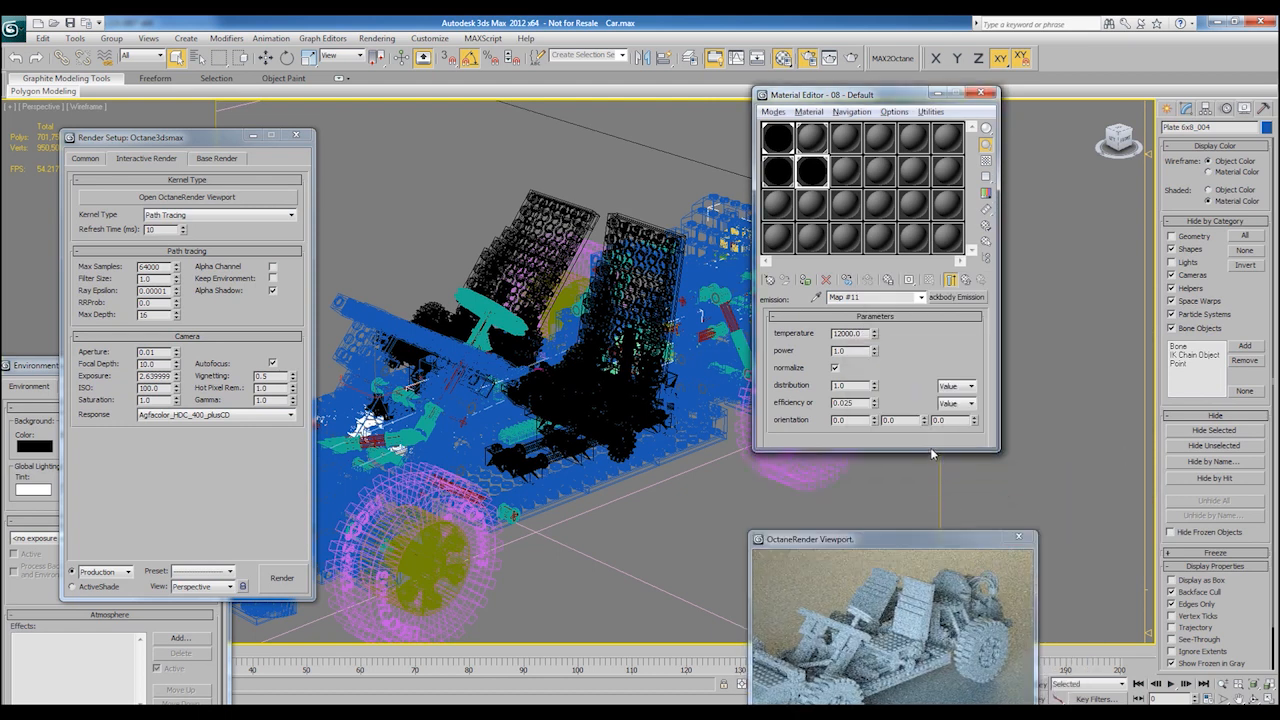
{"action": "left_click_drag", "start_coordinate": [945, 545], "coordinate": [969, 458]}
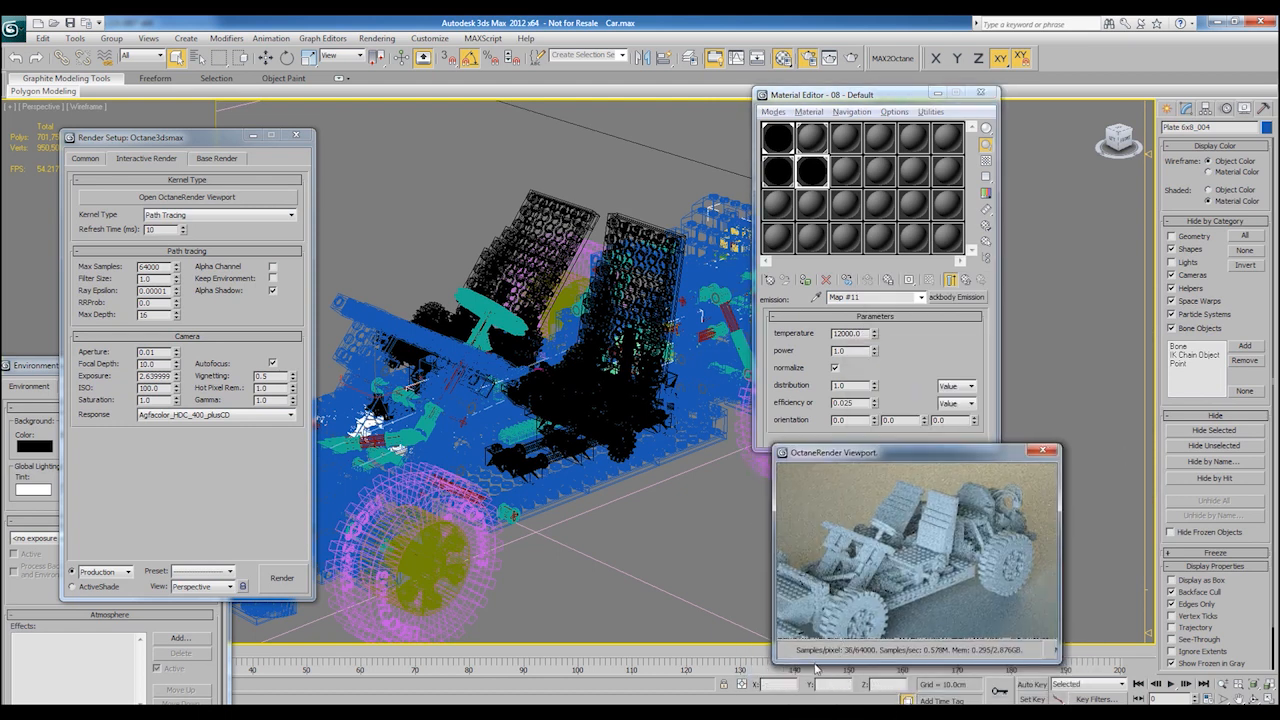
{"action": "left_click_drag", "start_coordinate": [776, 667], "coordinate": [674, 686]}
Step: Select the car's front tire Cylinder020 and the 13 - Default slot, and view the available Octane3dsmax material types
{"action": "middle_click_drag", "start_coordinate": [590, 488], "coordinate": [581, 383], "text": "alt"}
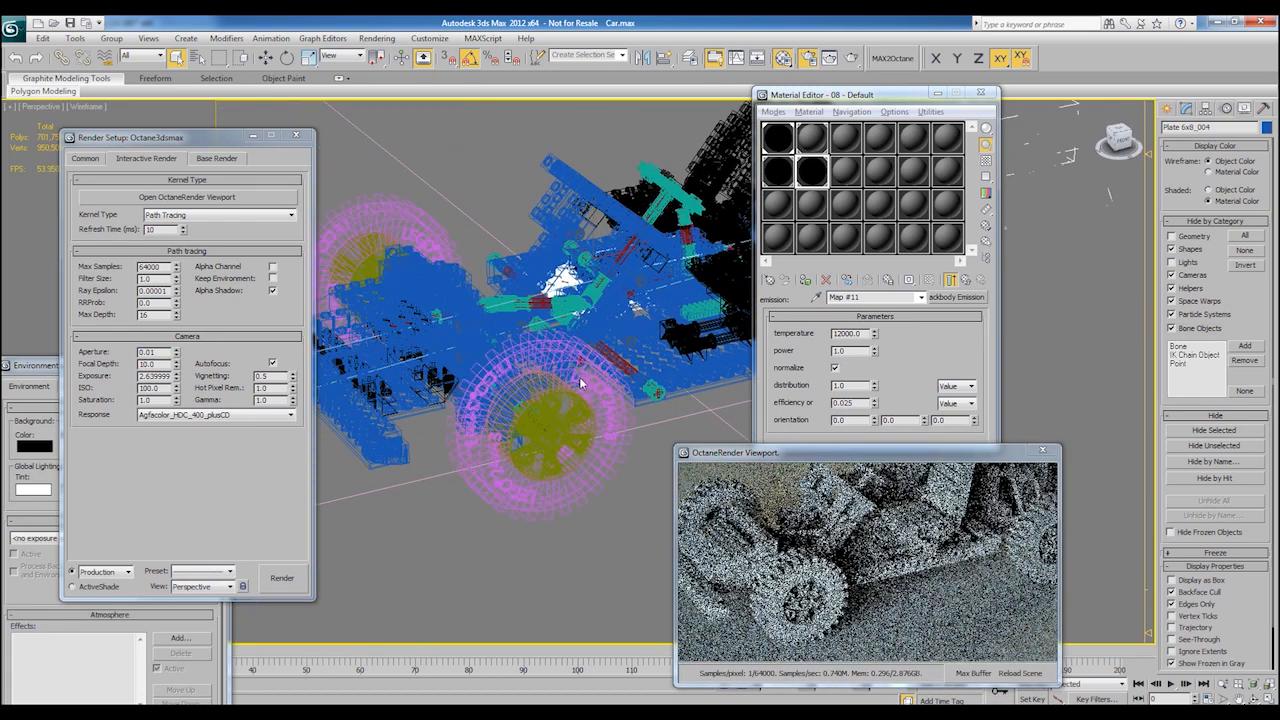
{"action": "left_click", "coordinate": [630, 436]}
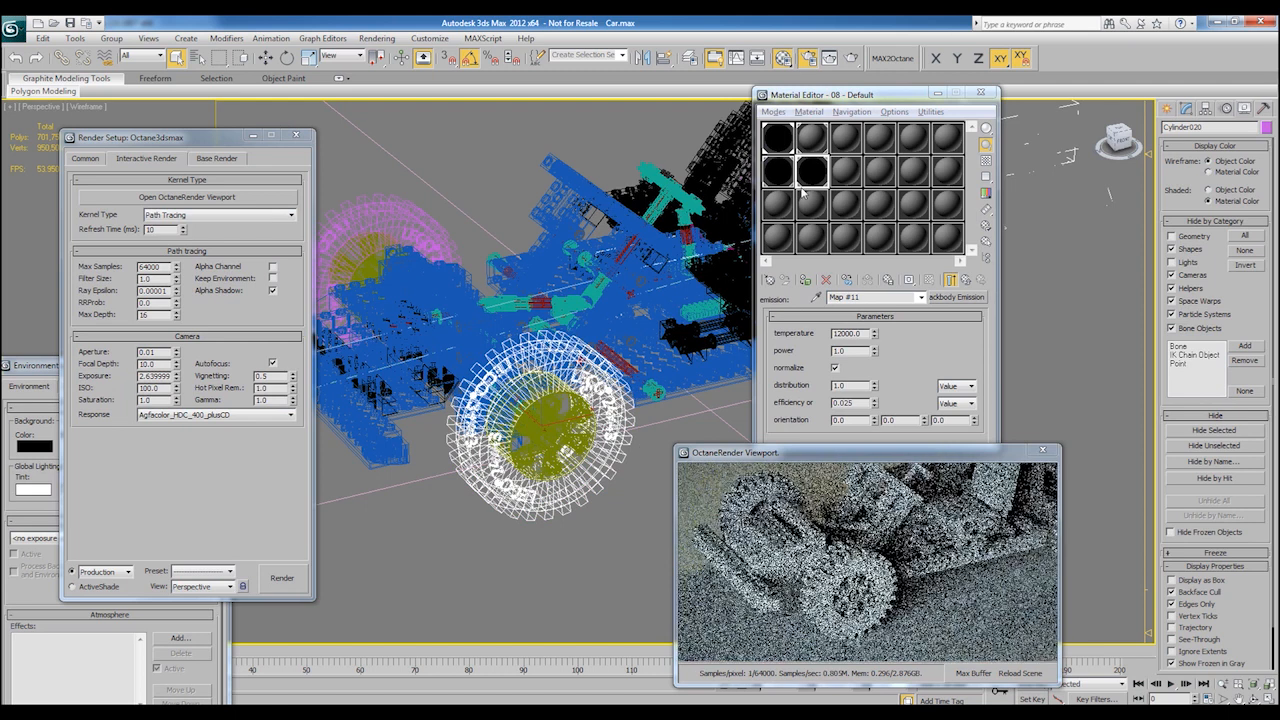
{"action": "left_click", "coordinate": [783, 205]}
{"action": "left_click", "coordinate": [958, 298]}
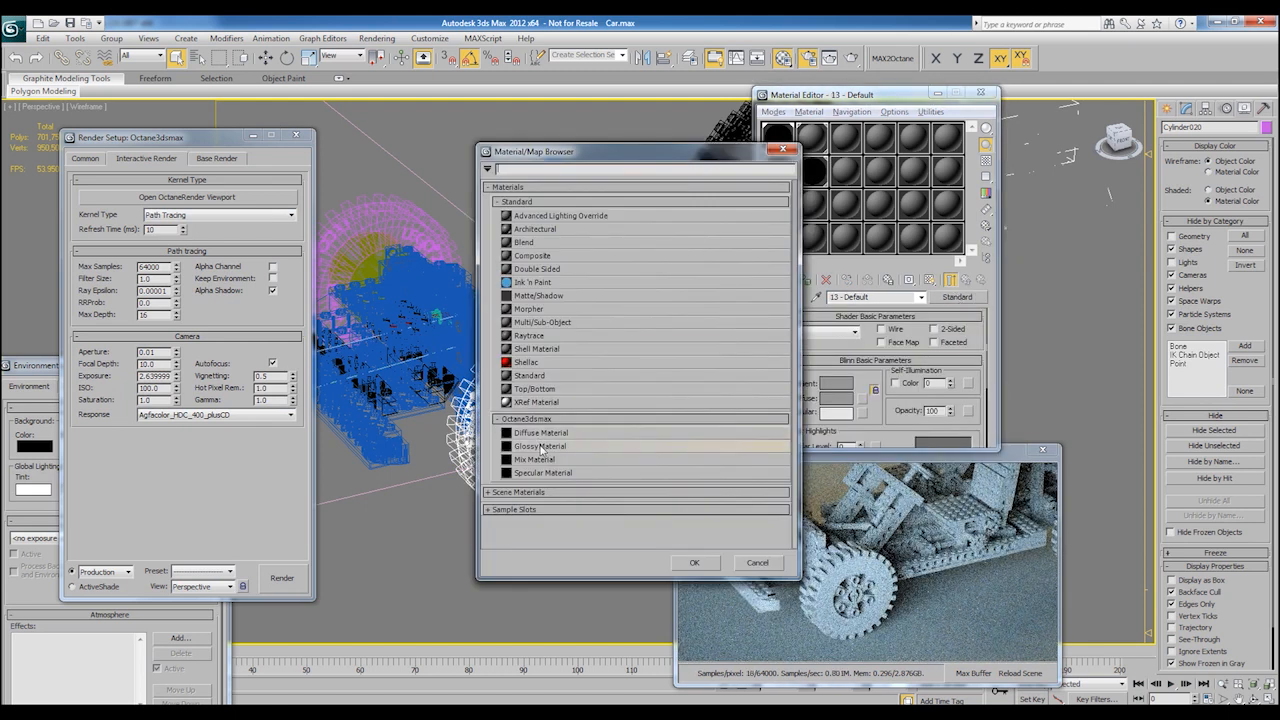
{"action": "left_click", "coordinate": [760, 564]}
Step: Select the ground plane Plane001 and change the 13 - Default material to an Octane Glossy Material
{"action": "left_click", "coordinate": [429, 483]}
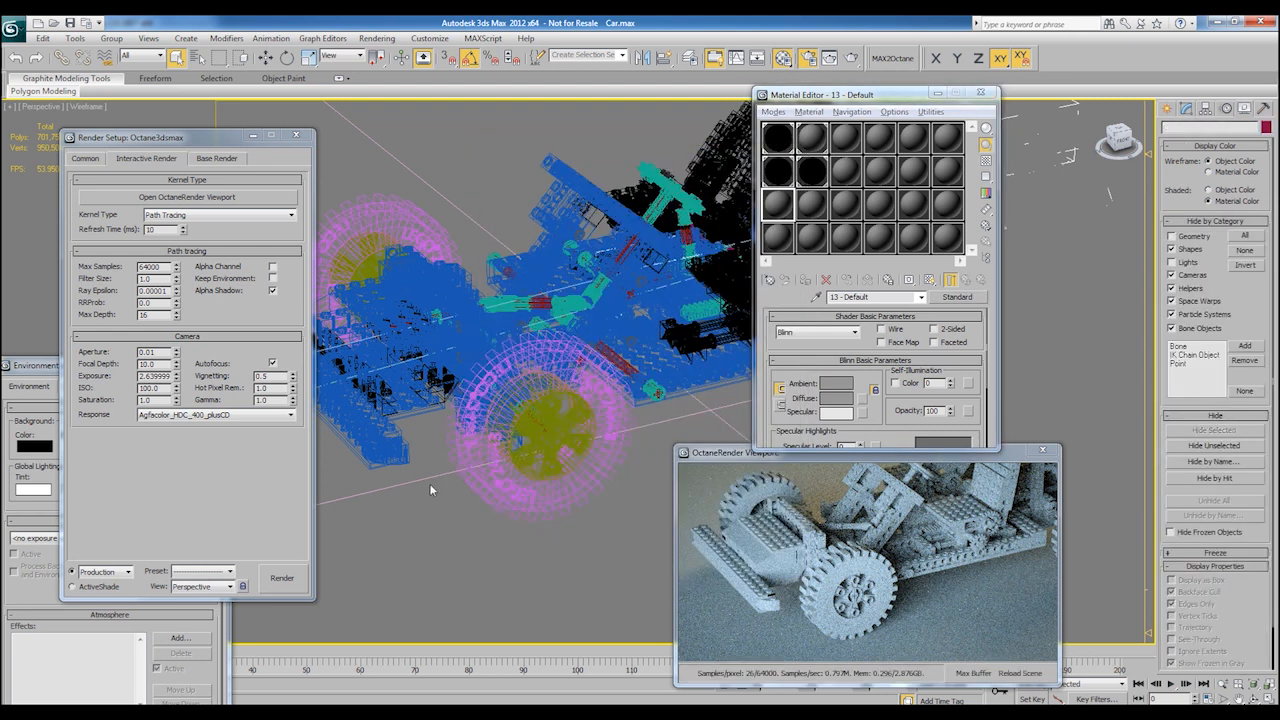
{"action": "left_click", "coordinate": [966, 299]}
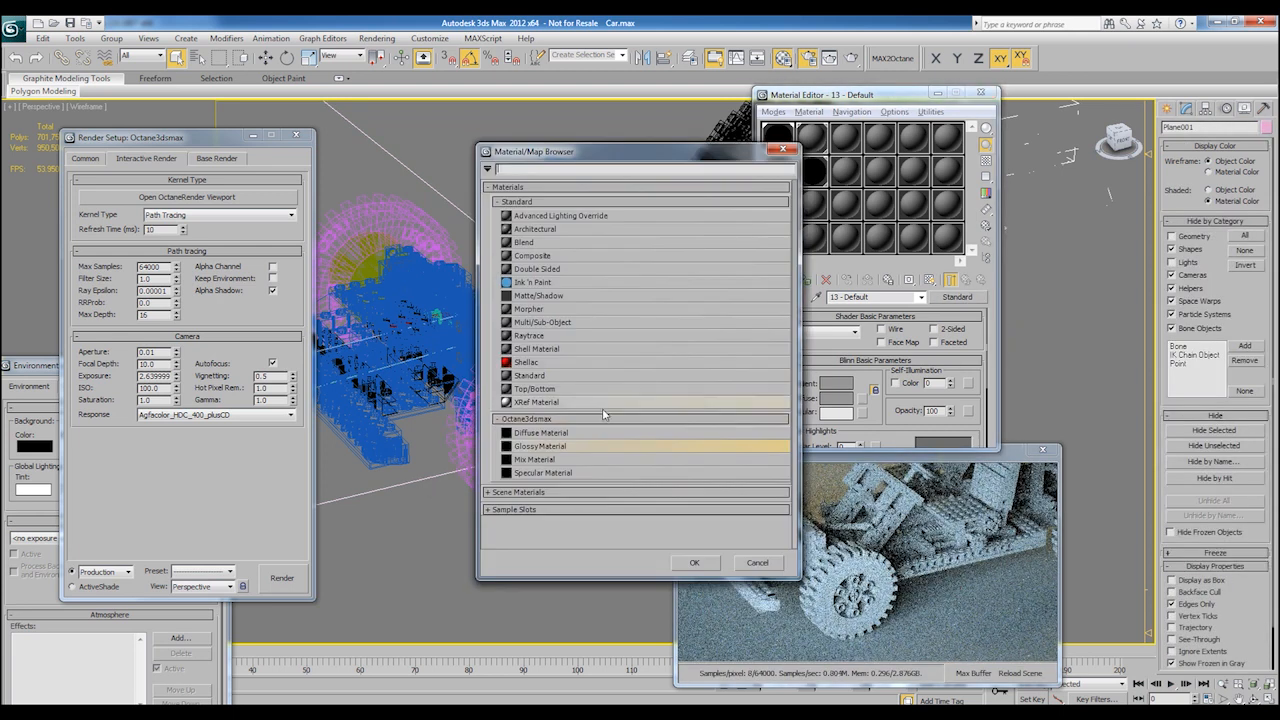
{"action": "double_click", "coordinate": [540, 447]}
{"action": "left_click", "coordinate": [841, 305]}
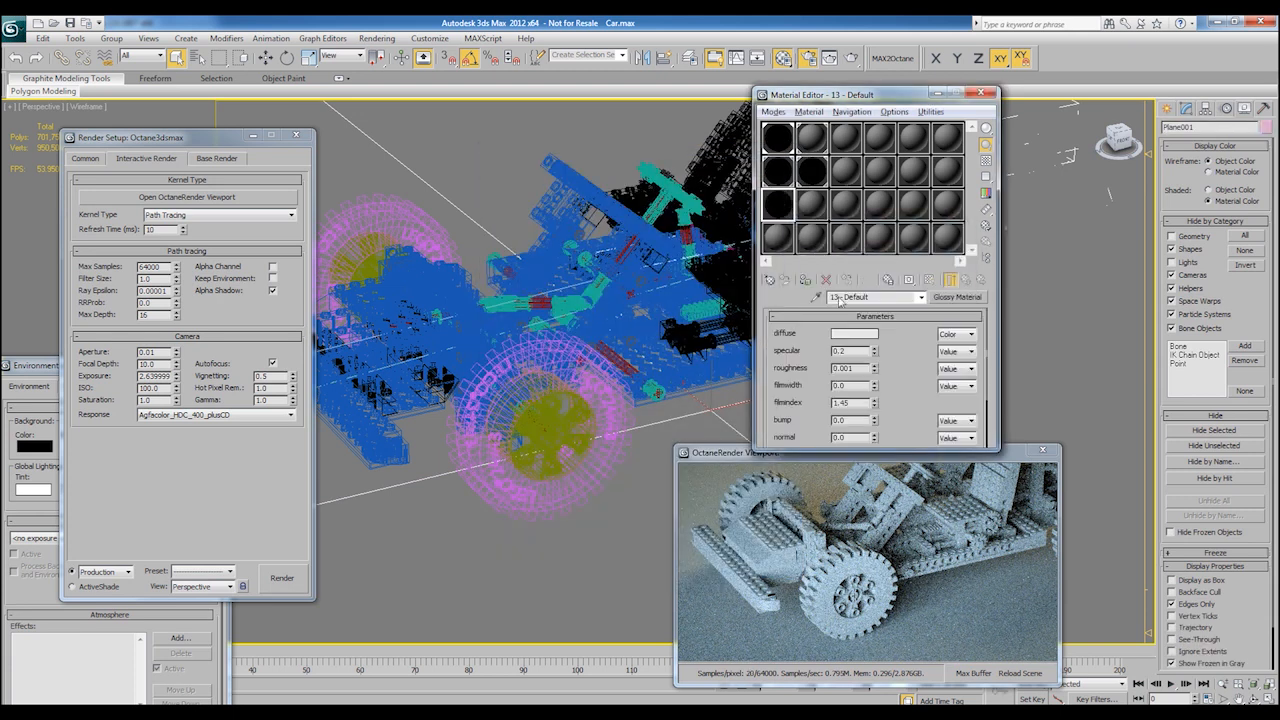
Step: Load the Finishes.Flooring.Wood.Plank.Beech.jpg bitmap as an Octane Image texture in the 13 - Default material's diffuse
{"action": "left_click", "coordinate": [956, 334]}
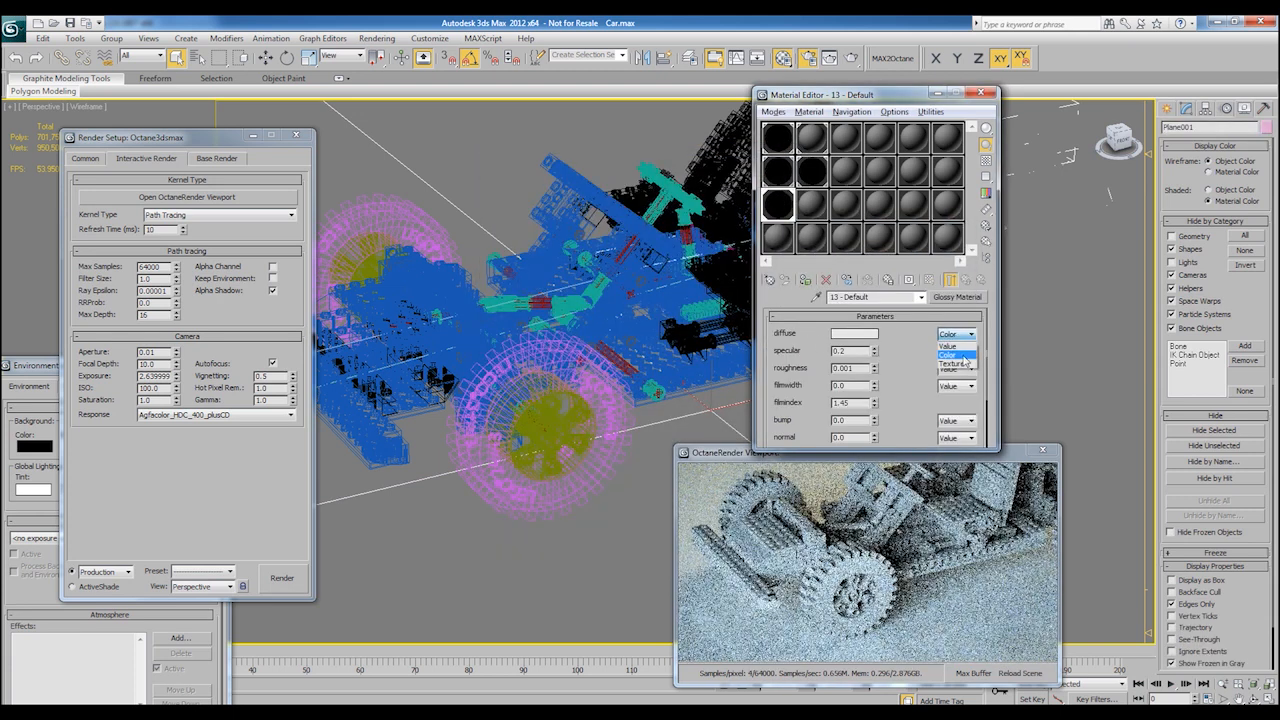
{"action": "left_click", "coordinate": [885, 335]}
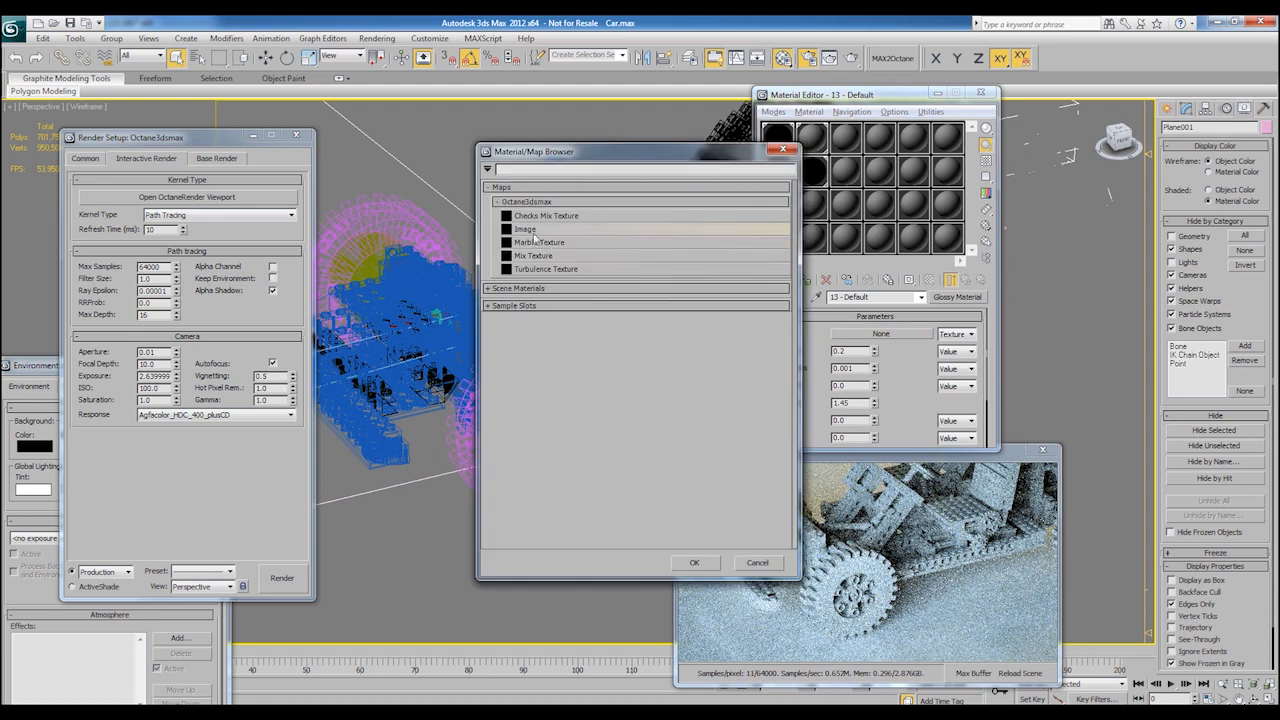
{"action": "double_click", "coordinate": [524, 229]}
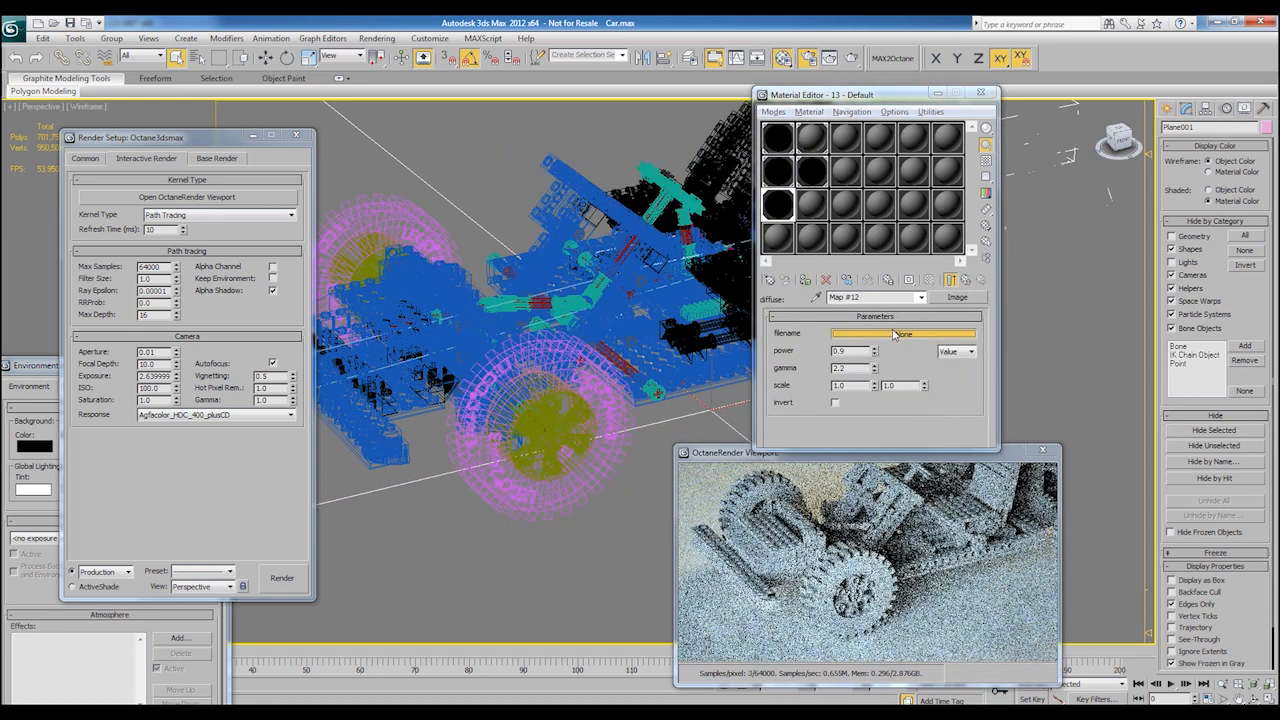
{"action": "double_click", "coordinate": [1160, 318]}
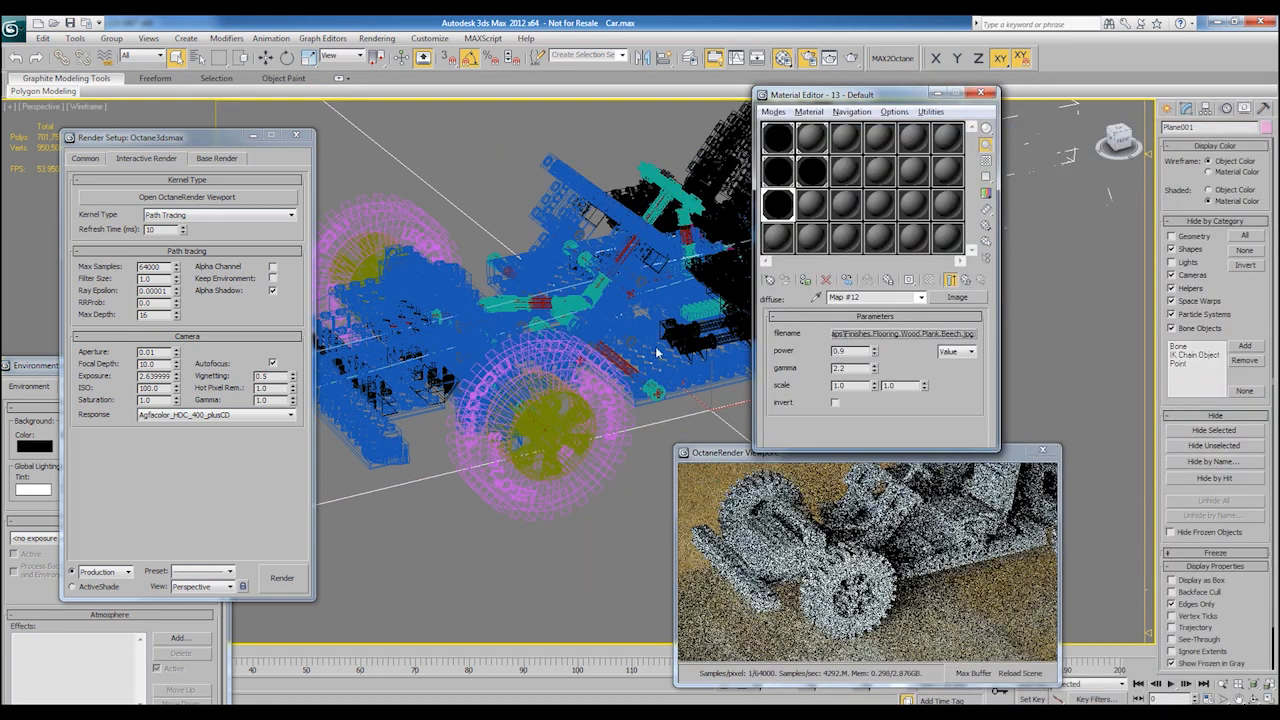
Step: Set the gamma of the wood image map to 5.0 while the whole car and floor are in view
{"action": "middle_click_drag", "start_coordinate": [627, 319], "coordinate": [633, 348], "text": "alt"}
{"action": "scroll", "coordinate": [633, 348], "scroll_direction": "down", "scroll_amount": 5}
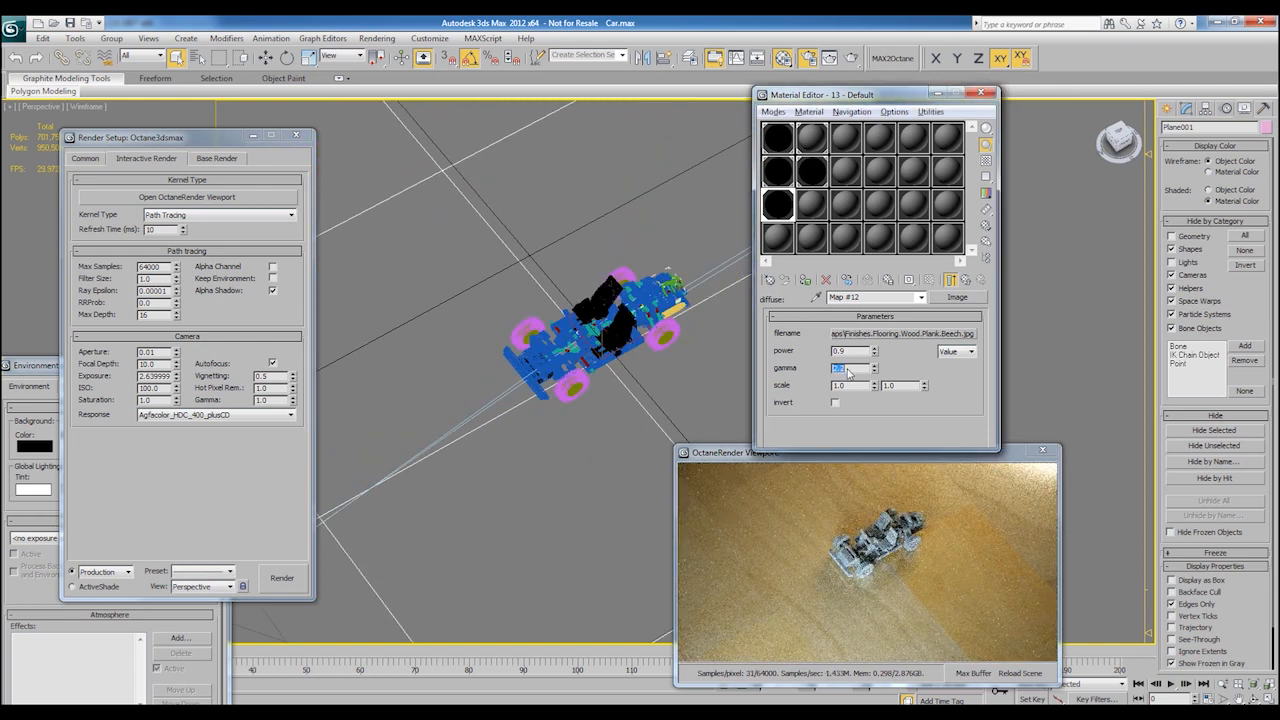
{"action": "key", "text": "Return"}
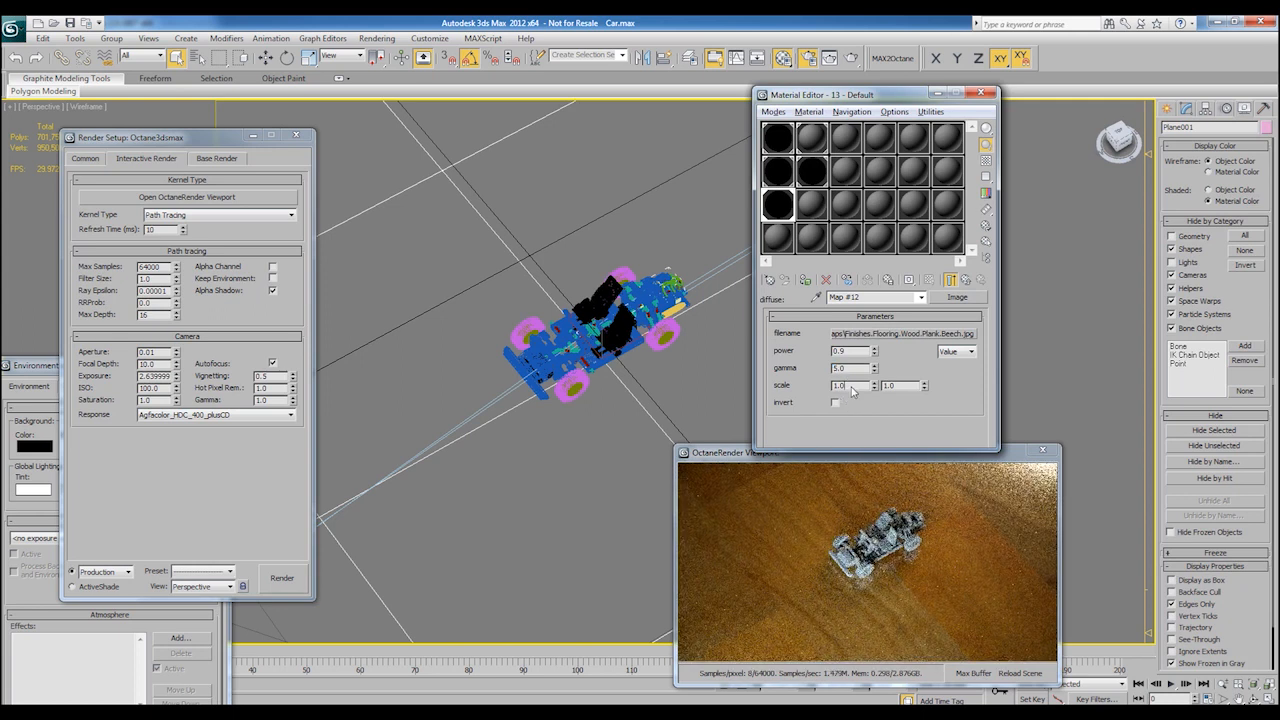
Step: Place the OctaneRender Viewport over the Render Setup window and increase its height to show more of the floor
{"action": "middle_click_drag", "start_coordinate": [652, 345], "coordinate": [612, 282], "text": "alt"}
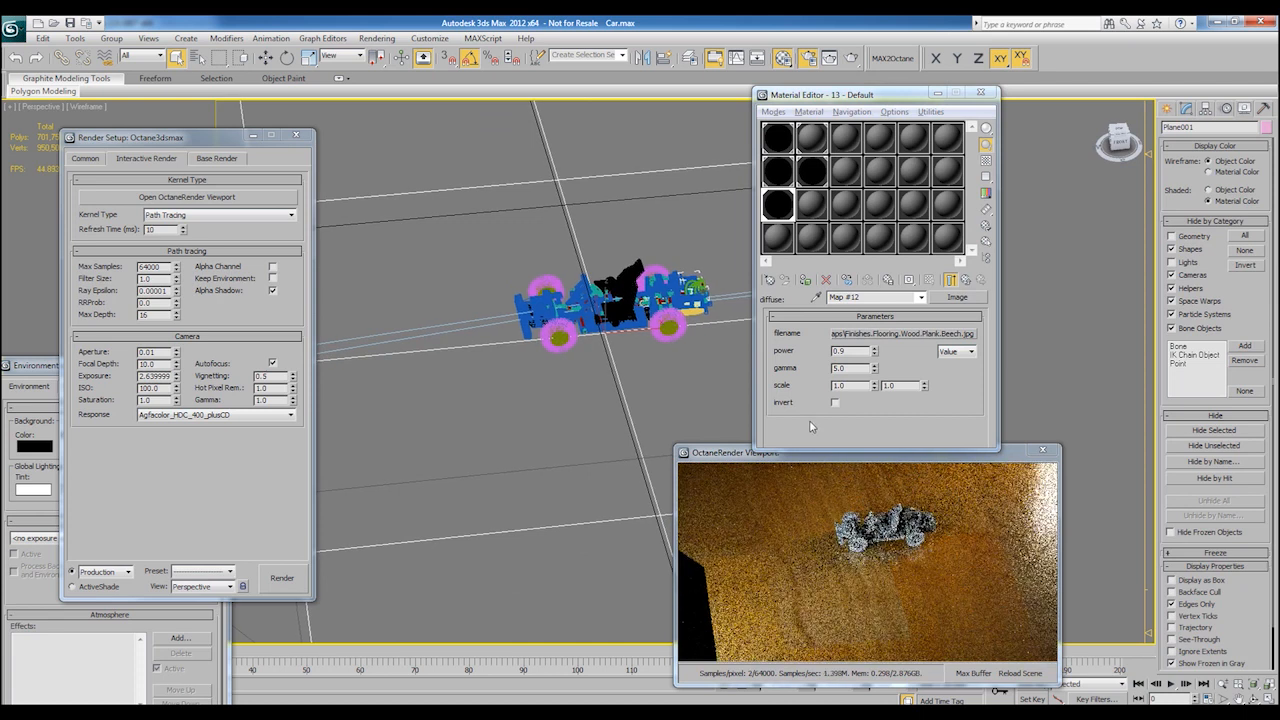
{"action": "left_click_drag", "start_coordinate": [740, 453], "coordinate": [127, 312]}
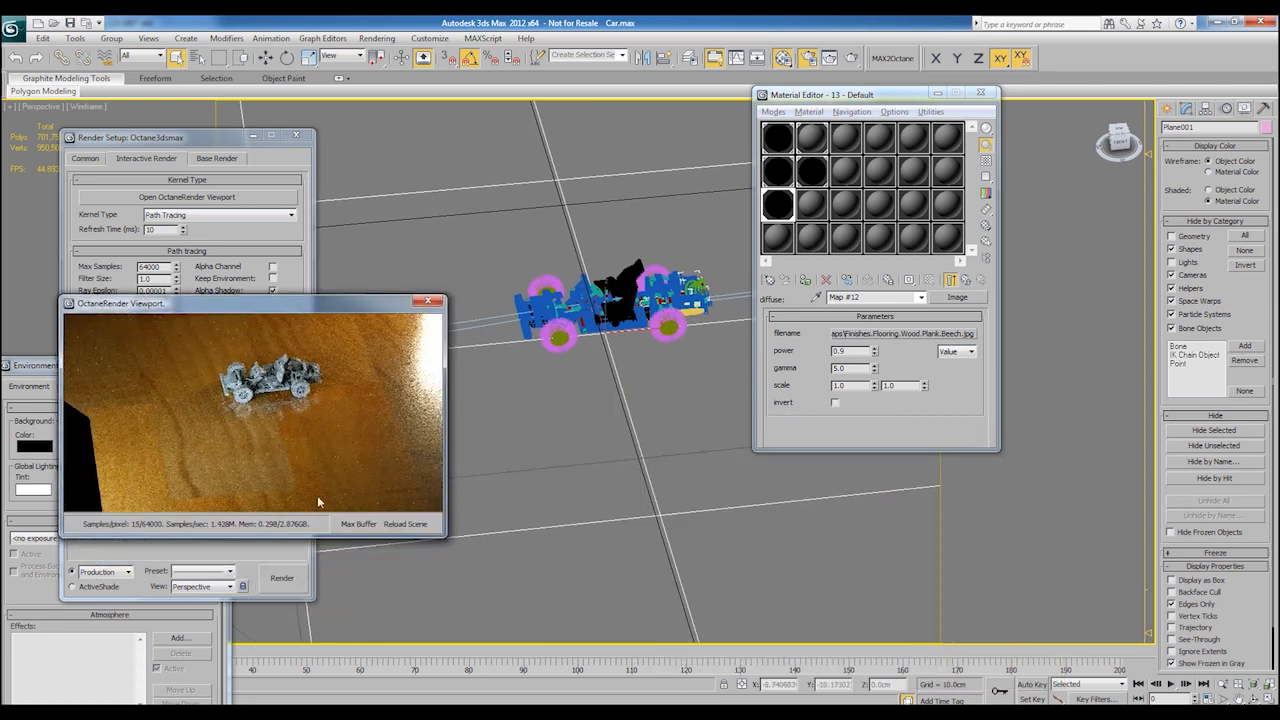
{"action": "left_click_drag", "start_coordinate": [375, 541], "coordinate": [345, 634]}
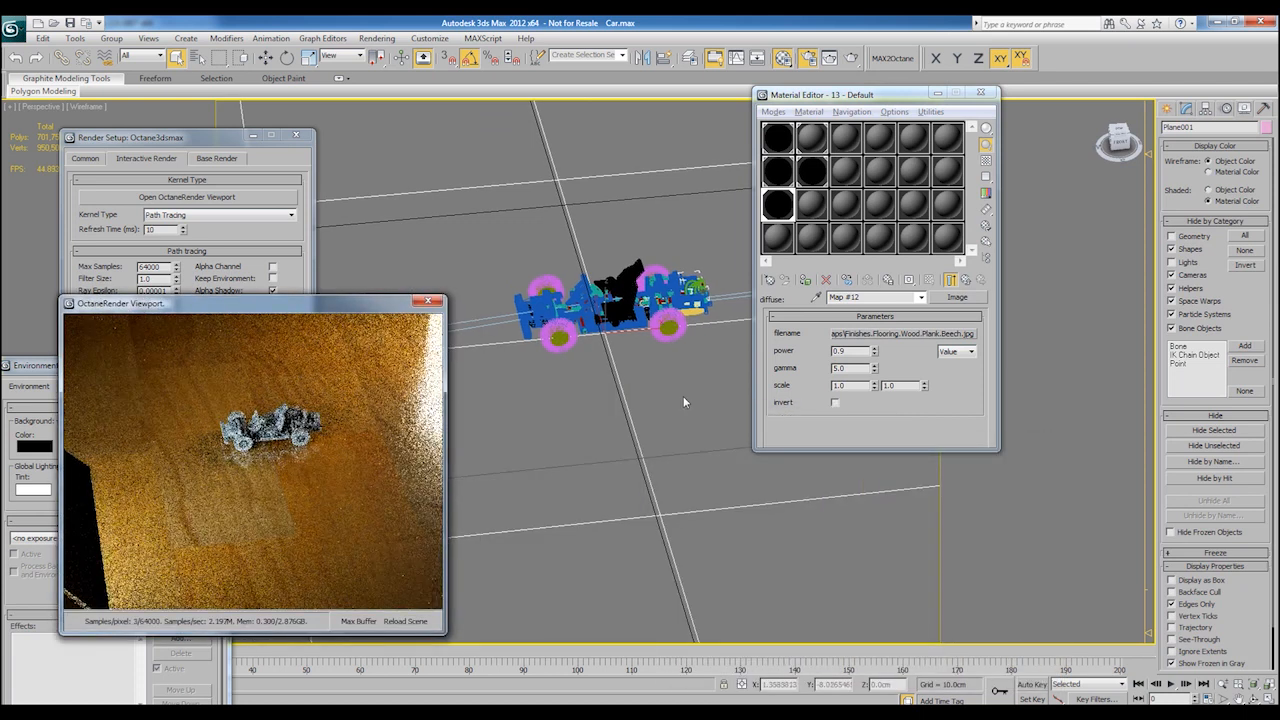
{"action": "scroll", "coordinate": [671, 470], "scroll_direction": "up", "scroll_amount": 5}
{"action": "scroll", "coordinate": [659, 460], "scroll_direction": "down", "scroll_amount": 5}
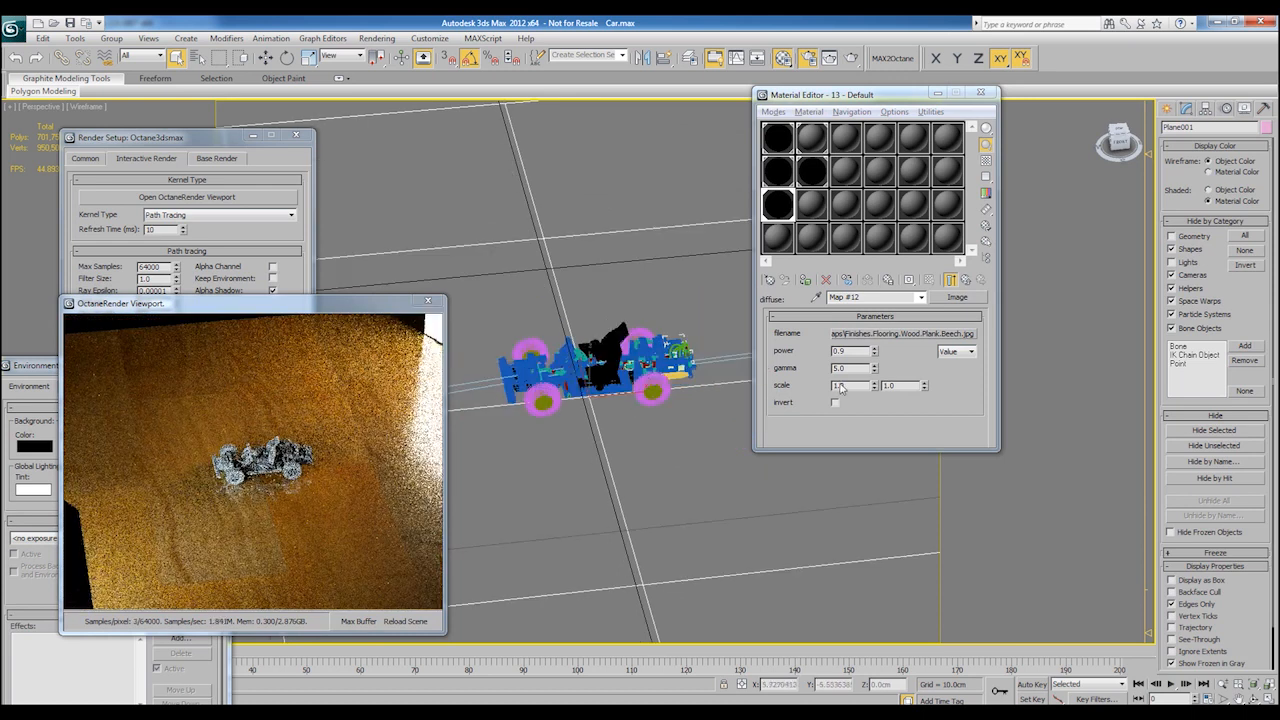
Step: Set the wood image map's scale to 10.0 and 5.0, and return to the parent Glossy Material
{"action": "double_click", "coordinate": [840, 385]}
{"action": "key", "text": "Return"}
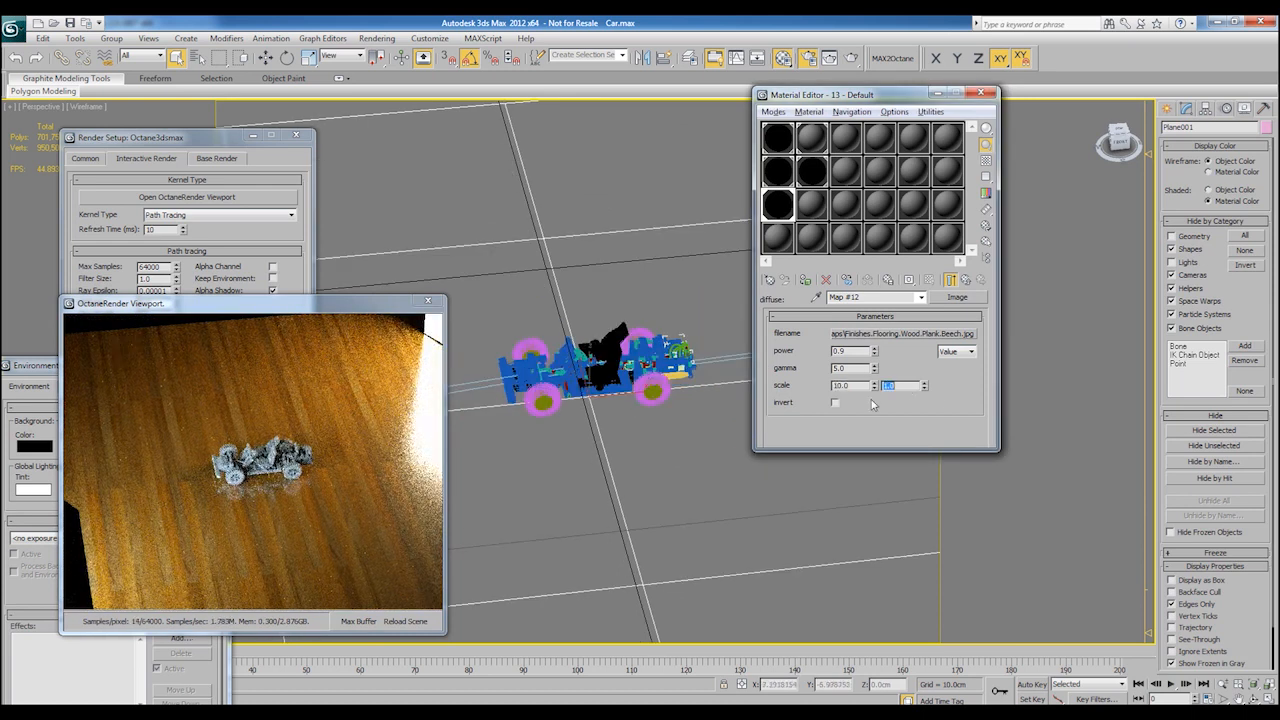
{"action": "type", "text": "5"}
{"action": "key", "text": "Return"}
{"action": "scroll", "coordinate": [652, 398], "scroll_direction": "up", "scroll_amount": 5}
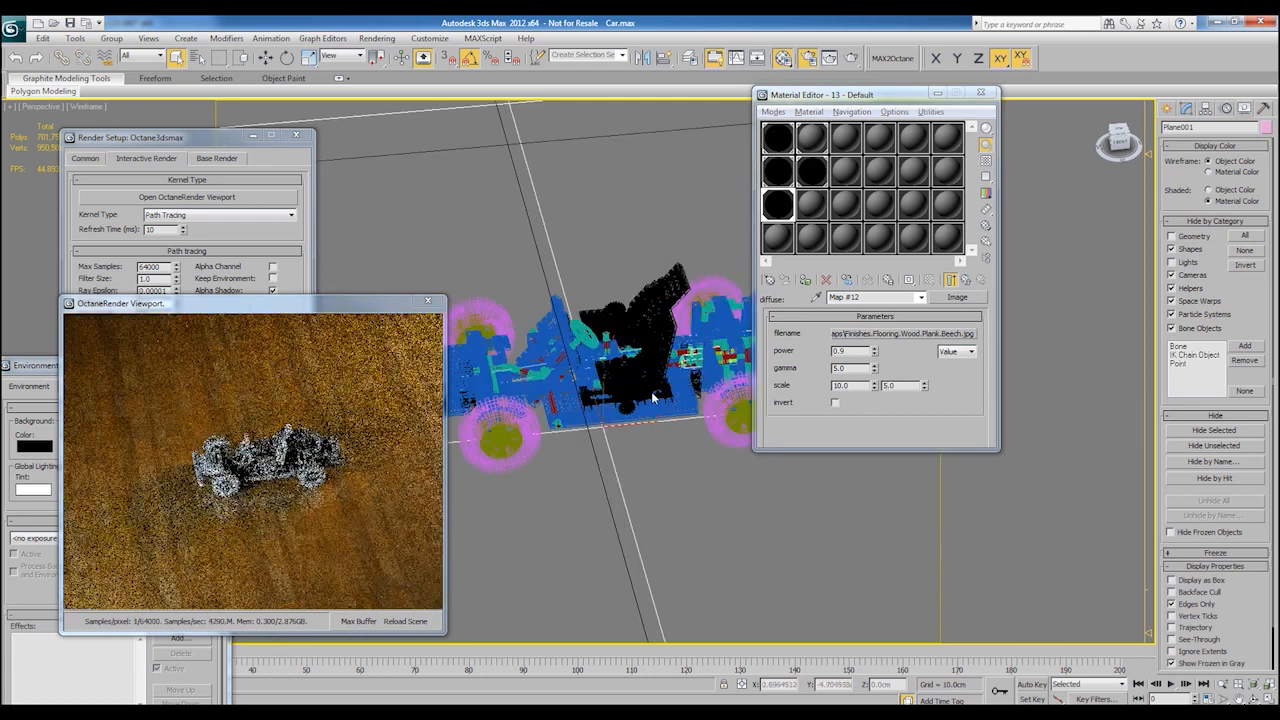
{"action": "left_click", "coordinate": [950, 279]}
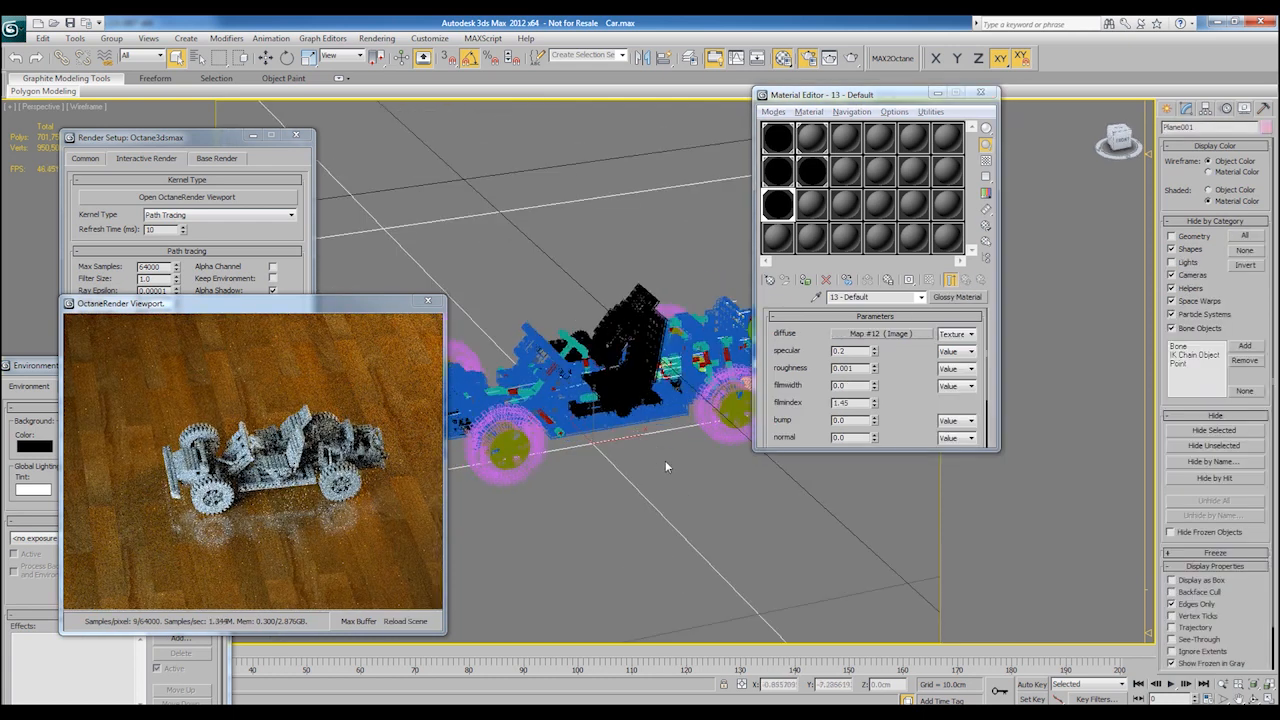
Step: Switch the Octane kernel type to Direct Light and view the car closer in the preview
{"action": "left_click", "coordinate": [218, 214]}
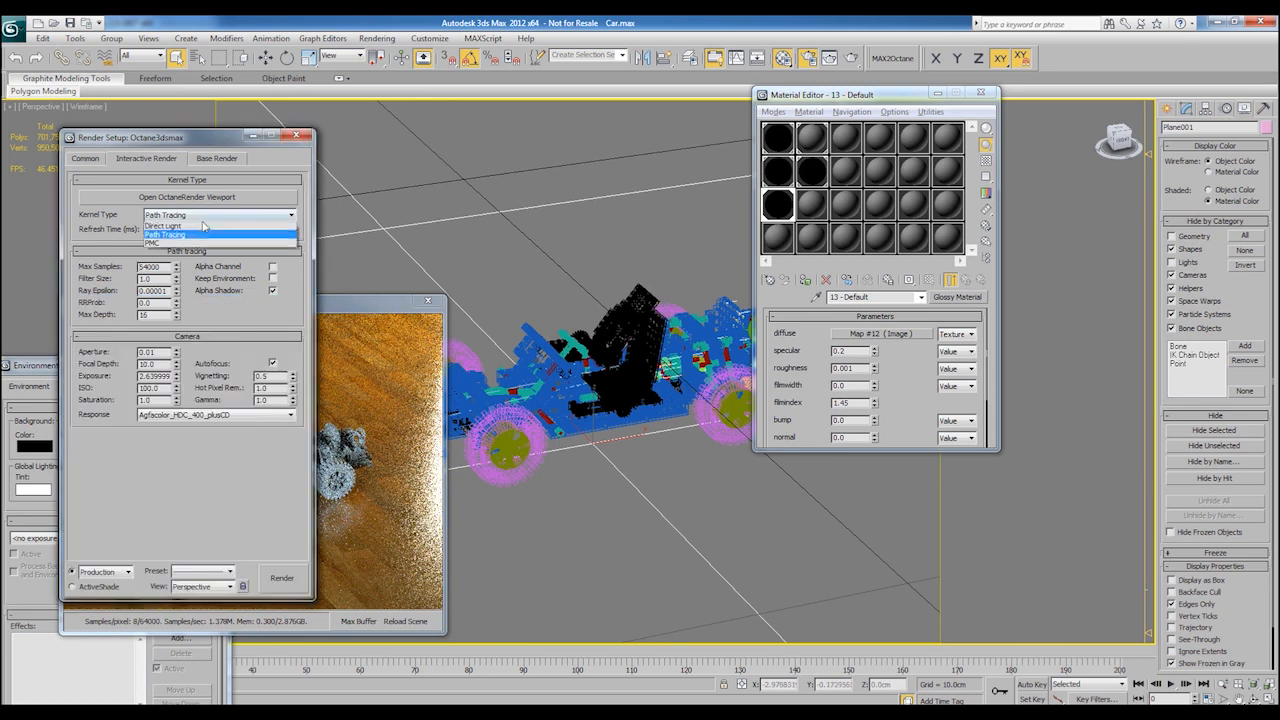
{"action": "left_click", "coordinate": [190, 223]}
{"action": "scroll", "coordinate": [641, 452], "scroll_direction": "up", "scroll_amount": 3}
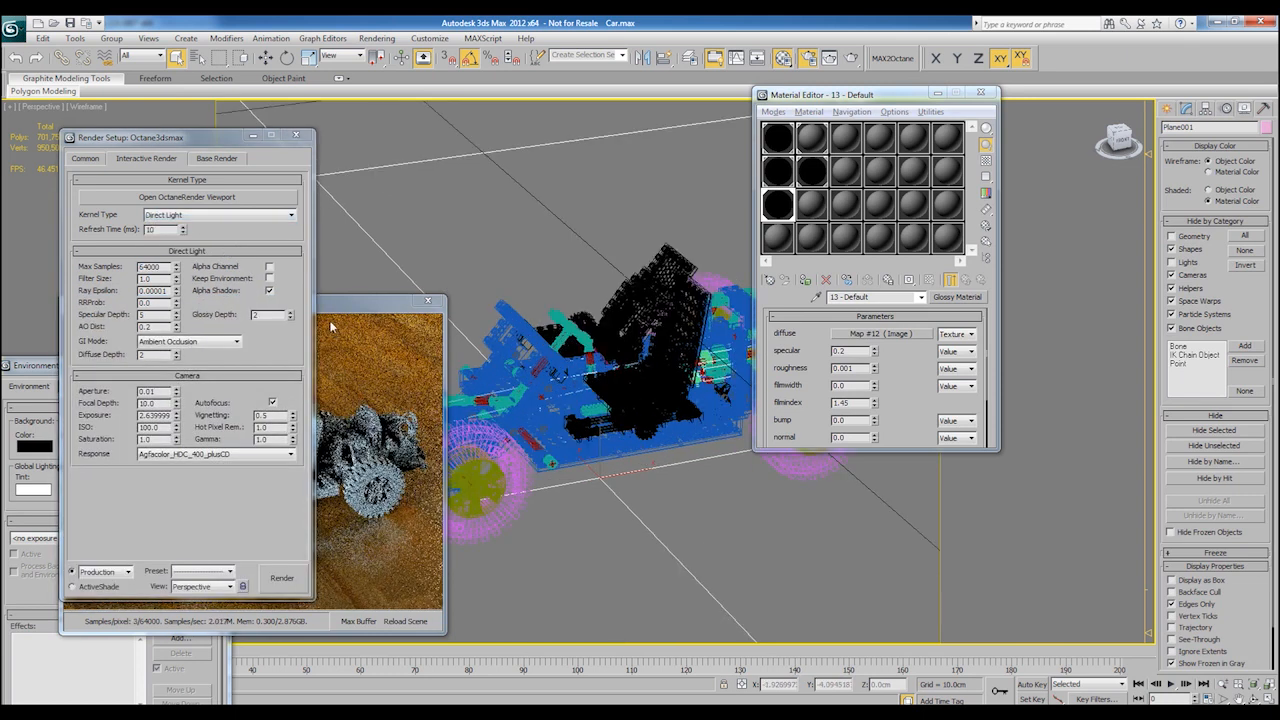
{"action": "middle_click_drag", "start_coordinate": [641, 457], "coordinate": [712, 444], "text": "alt"}
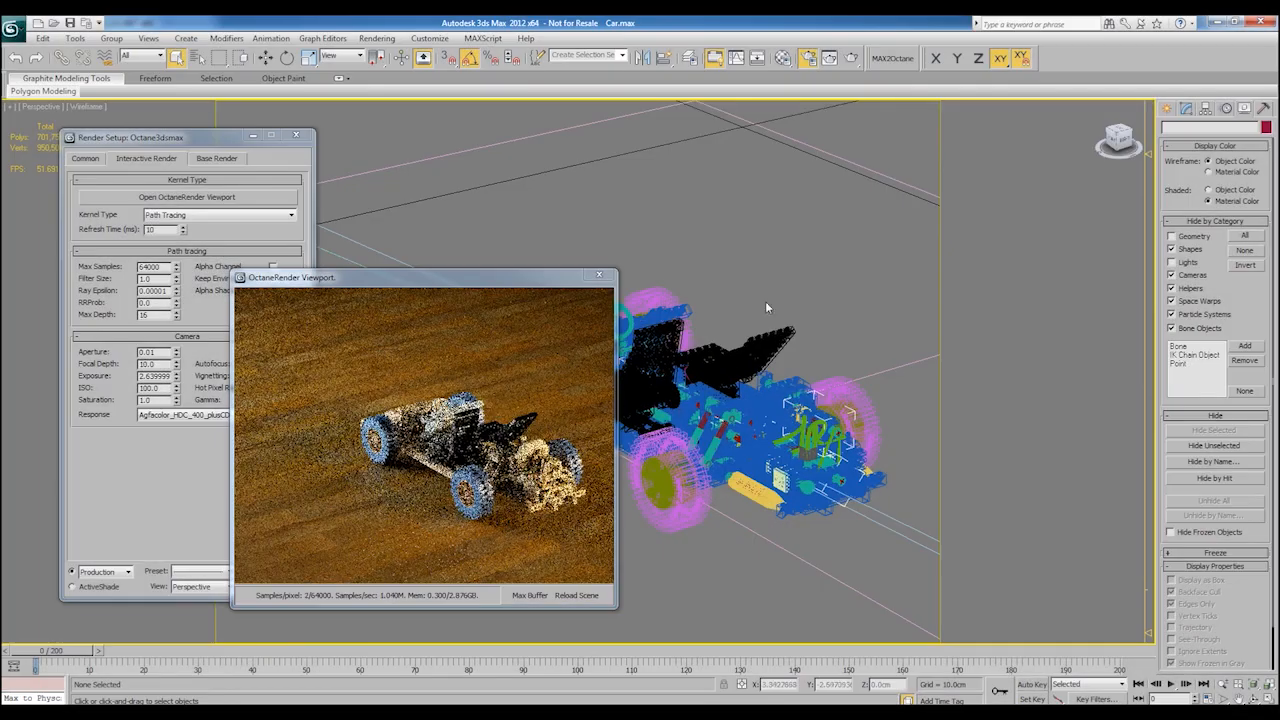
Step: Move the render preview clear of the car and select the tire Cylinder022, framing it in the view
{"action": "left_click_drag", "start_coordinate": [438, 281], "coordinate": [327, 274]}
{"action": "middle_click_drag", "start_coordinate": [770, 250], "coordinate": [699, 297], "text": "alt"}
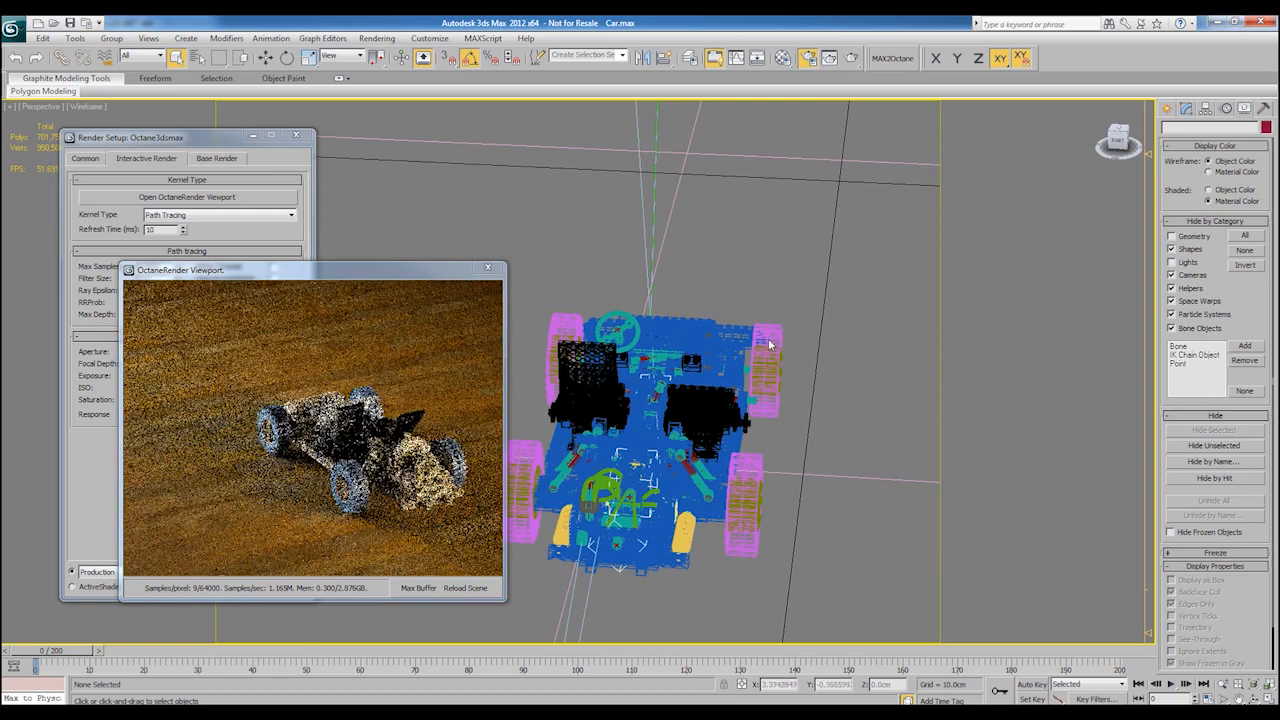
{"action": "left_click", "coordinate": [769, 343]}
{"action": "key", "text": "z"}
{"action": "scroll", "coordinate": [728, 390], "scroll_direction": "down", "scroll_amount": 5}
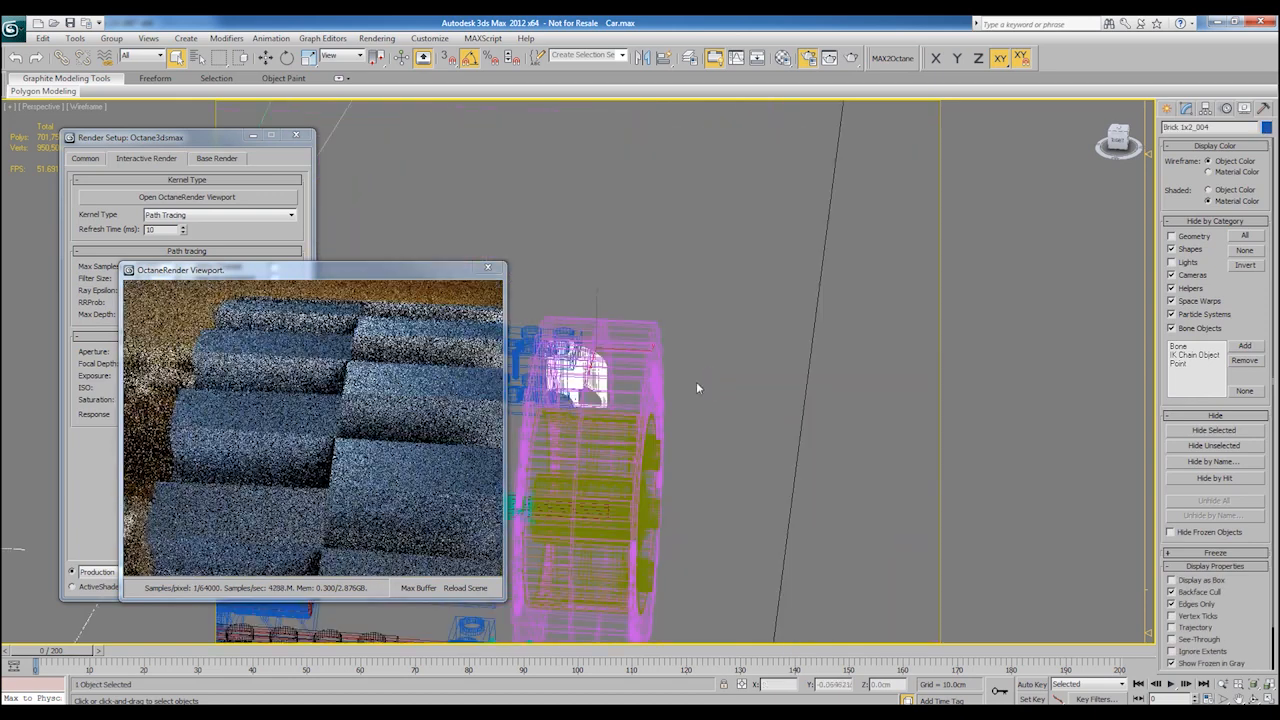
{"action": "left_click", "coordinate": [616, 466]}
{"action": "left_click", "coordinate": [653, 391]}
{"action": "middle_click_drag", "start_coordinate": [723, 366], "coordinate": [723, 350], "text": "alt"}
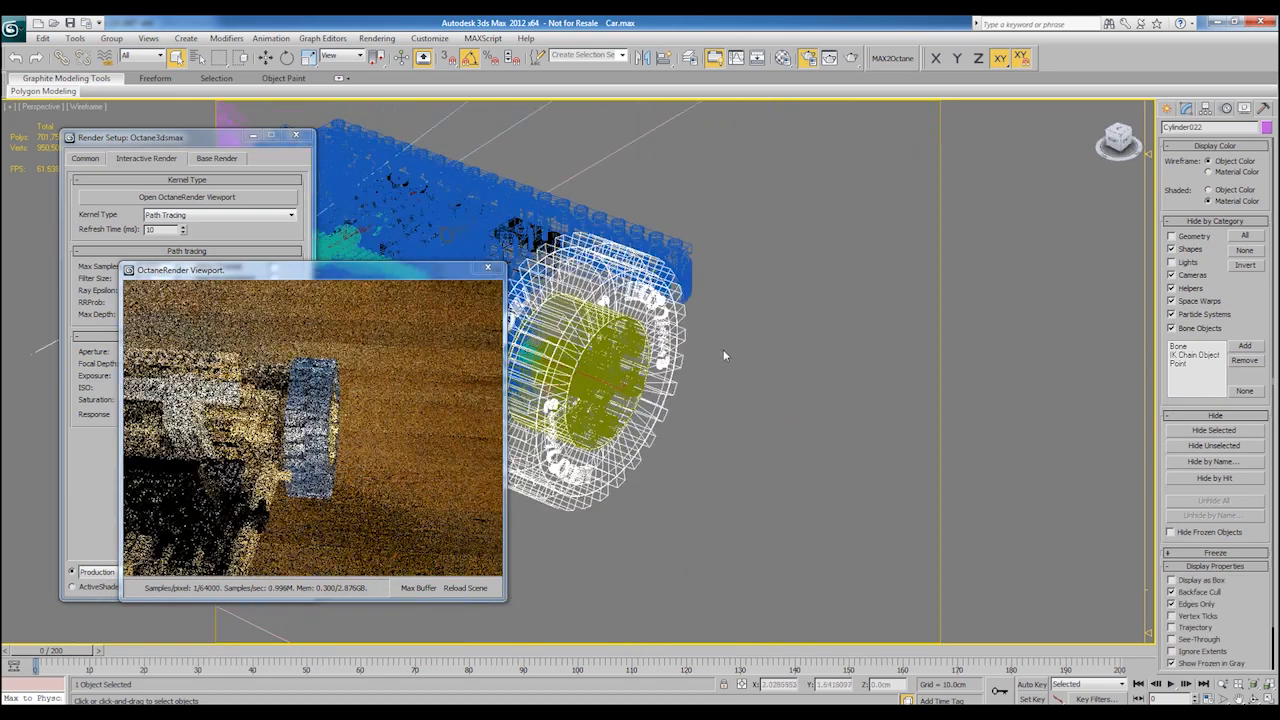
Step: Bring up the Compact Material Editor and change the 18 - Default material to an Octane Specular Material
{"action": "left_click", "coordinate": [377, 38]}
{"action": "mouse_move", "coordinate": [470, 194]}
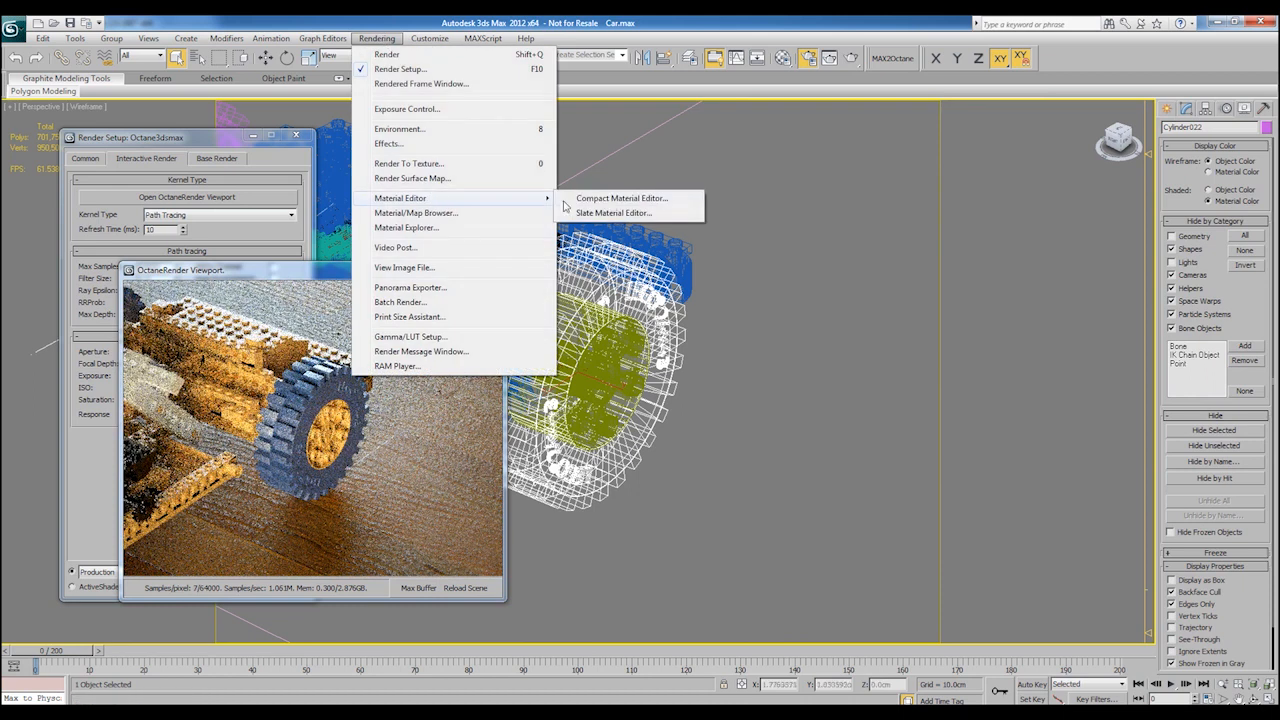
{"action": "left_click", "coordinate": [605, 200]}
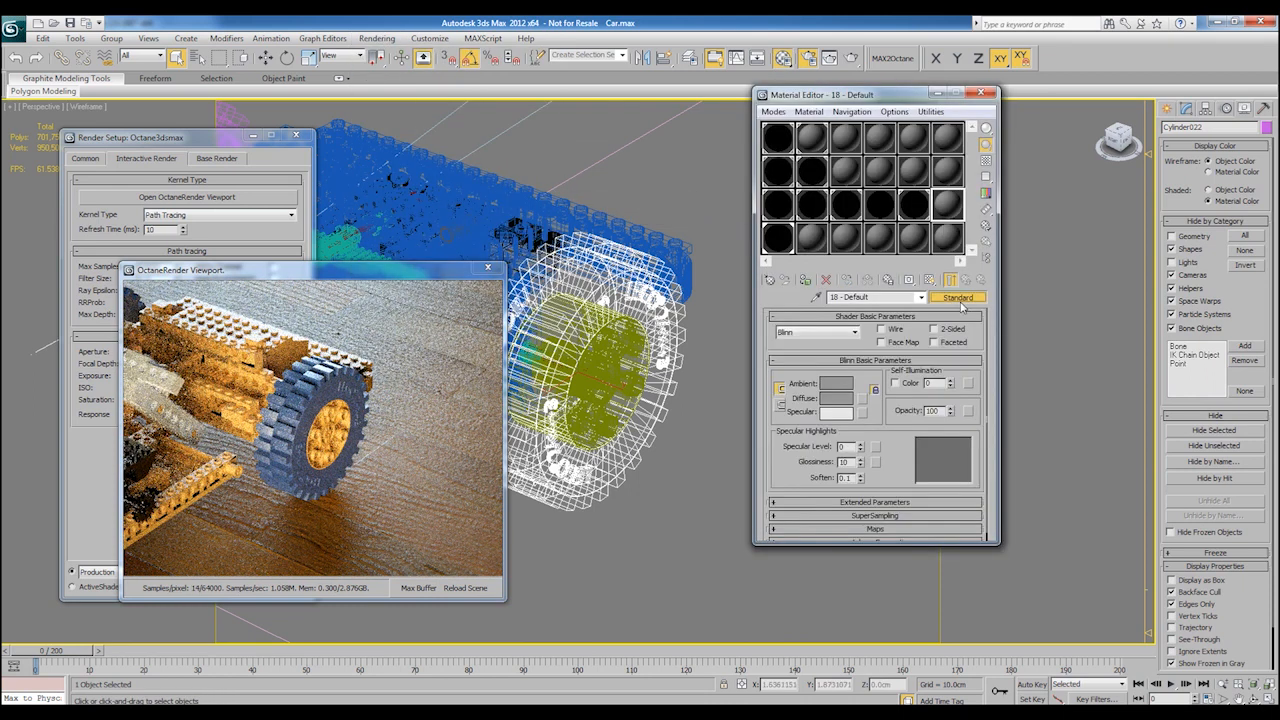
{"action": "left_click", "coordinate": [955, 297]}
{"action": "double_click", "coordinate": [543, 472]}
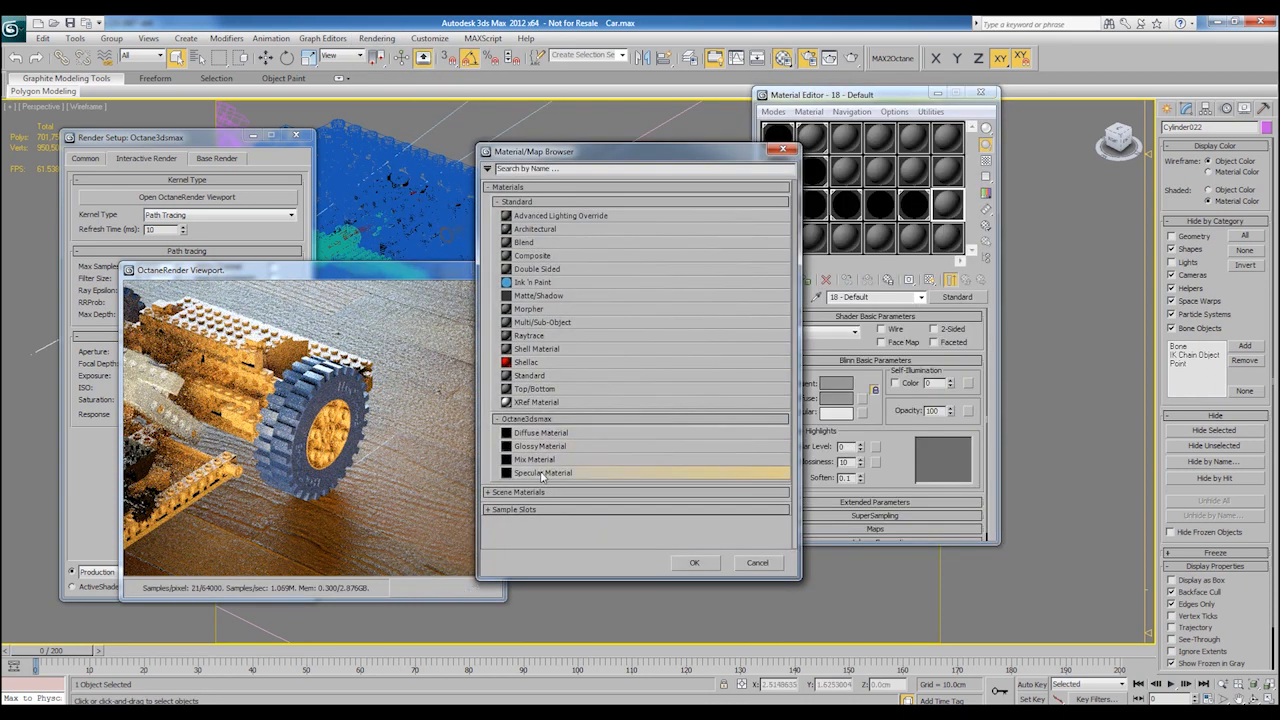
{"action": "left_click", "coordinate": [850, 355]}
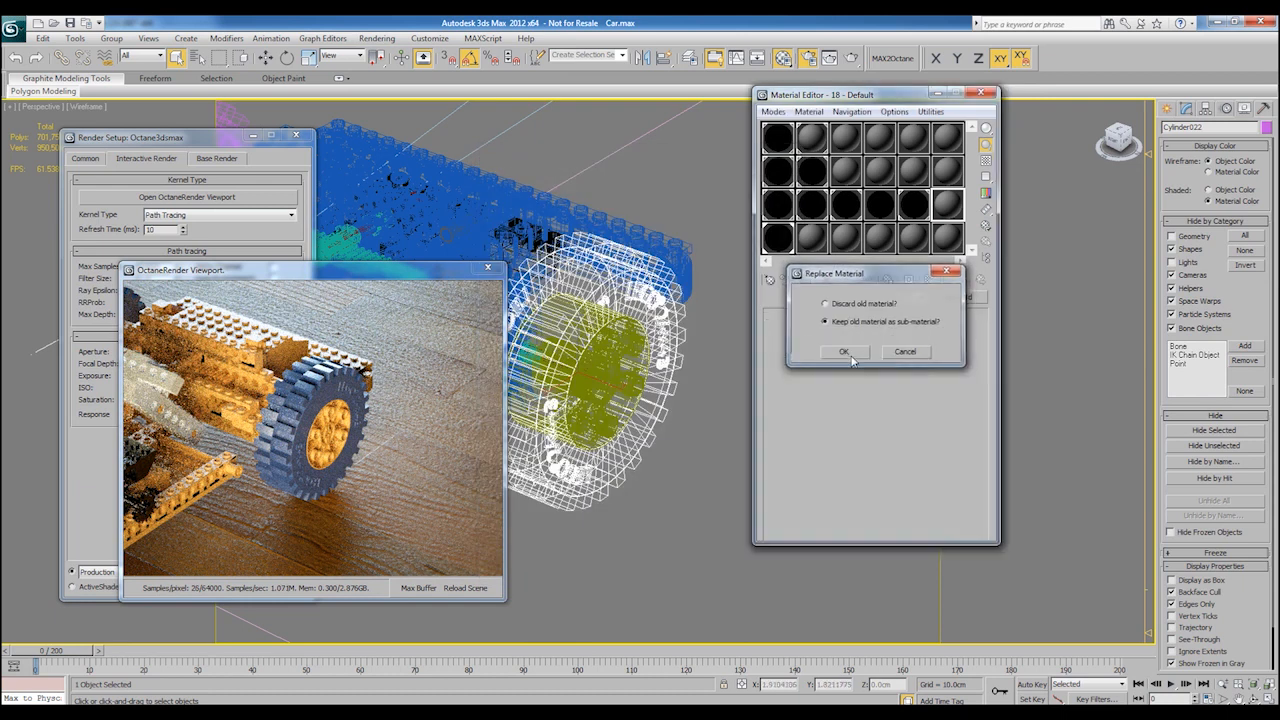
Step: Add a Scattering medium with scattering 1.0 to the Specular Material and assign the material to the selected tire
{"action": "left_click", "coordinate": [884, 529]}
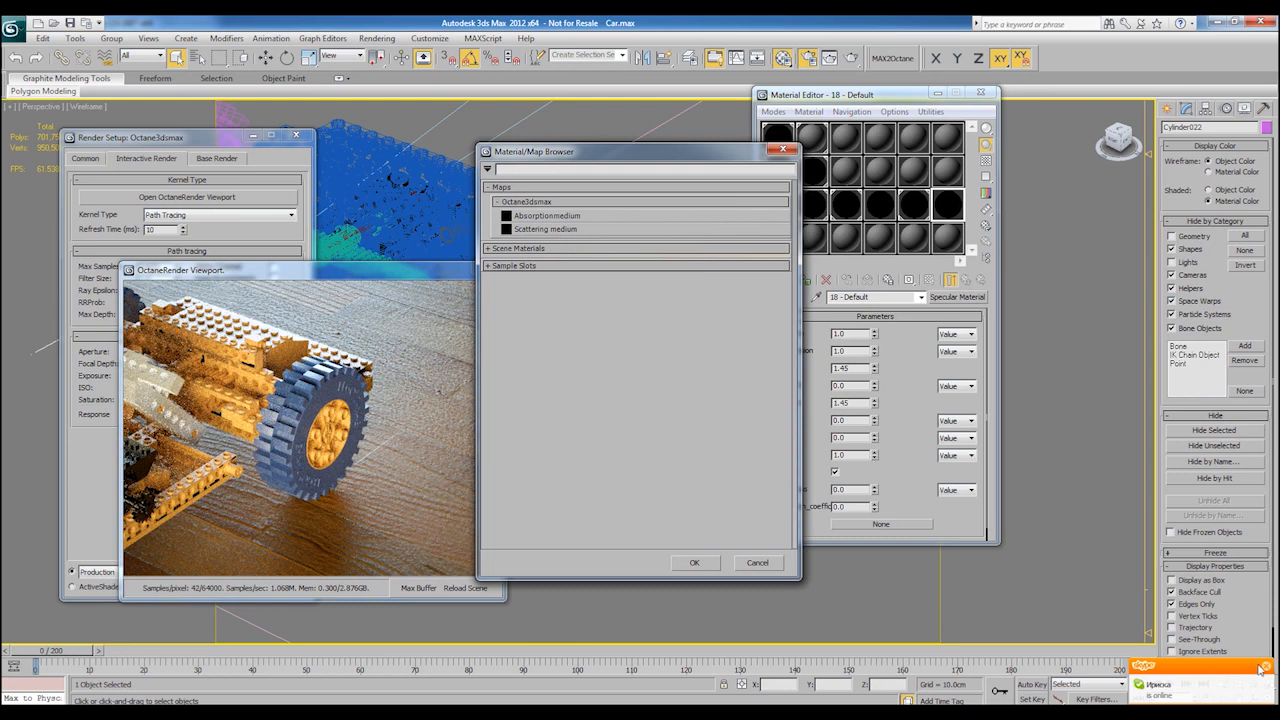
{"action": "left_click", "coordinate": [1262, 667]}
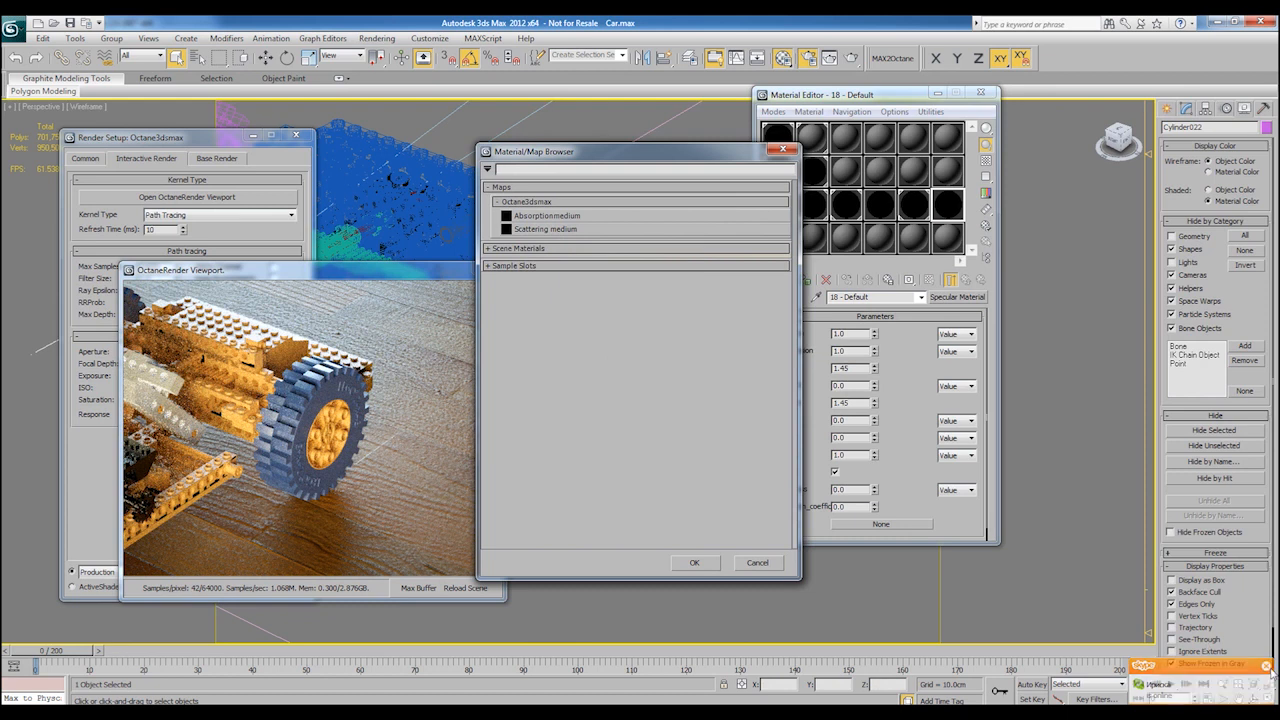
{"action": "left_click", "coordinate": [549, 216]}
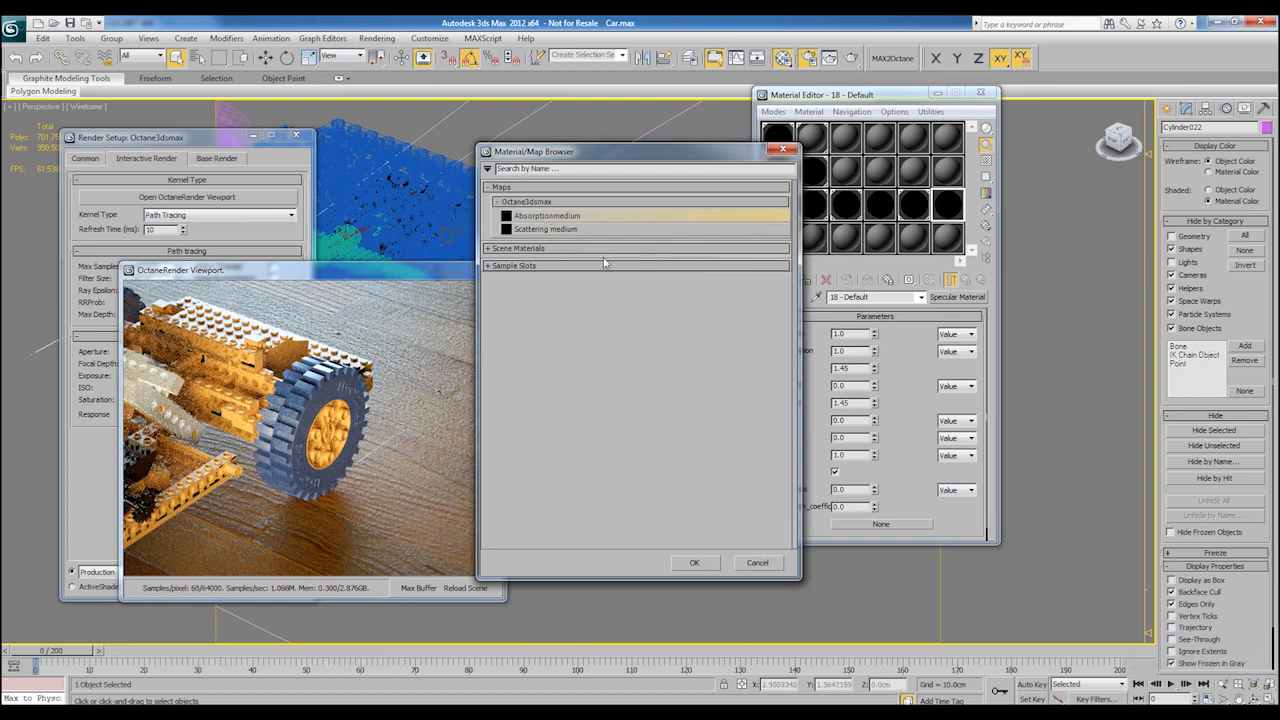
{"action": "left_click", "coordinate": [567, 229]}
{"action": "left_click", "coordinate": [694, 563]}
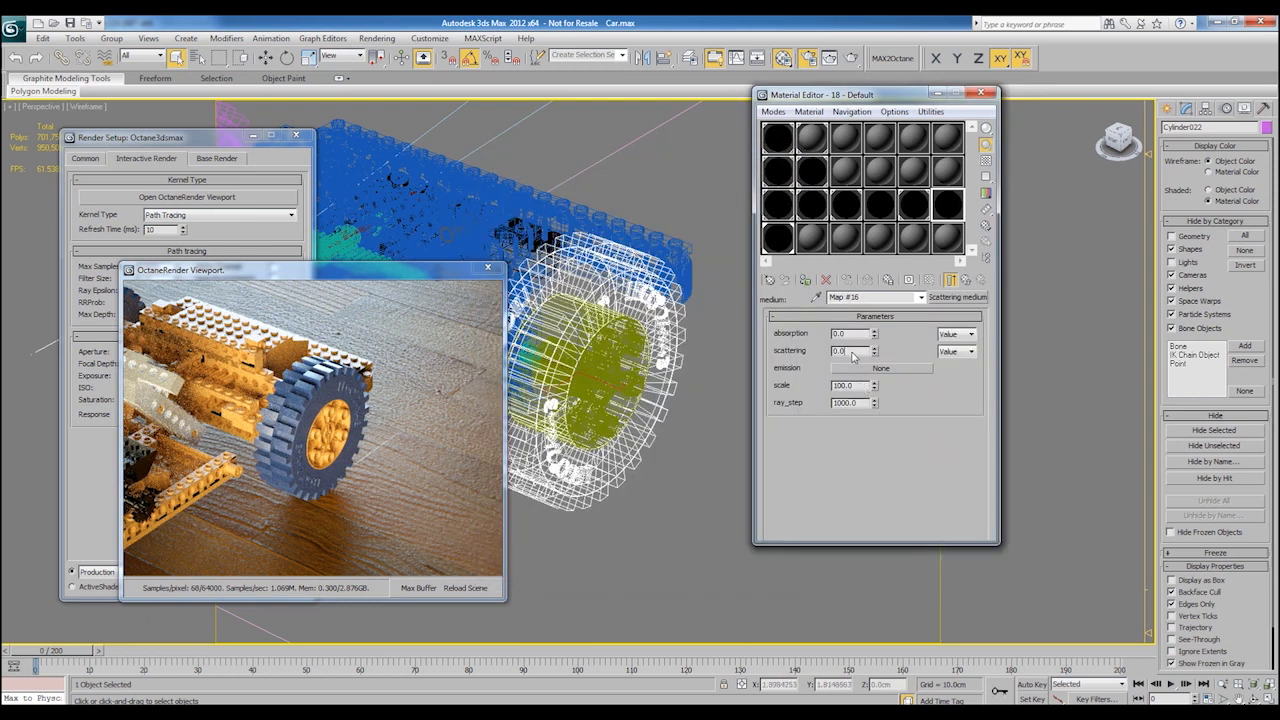
{"action": "middle_click_drag", "start_coordinate": [672, 372], "coordinate": [676, 384]}
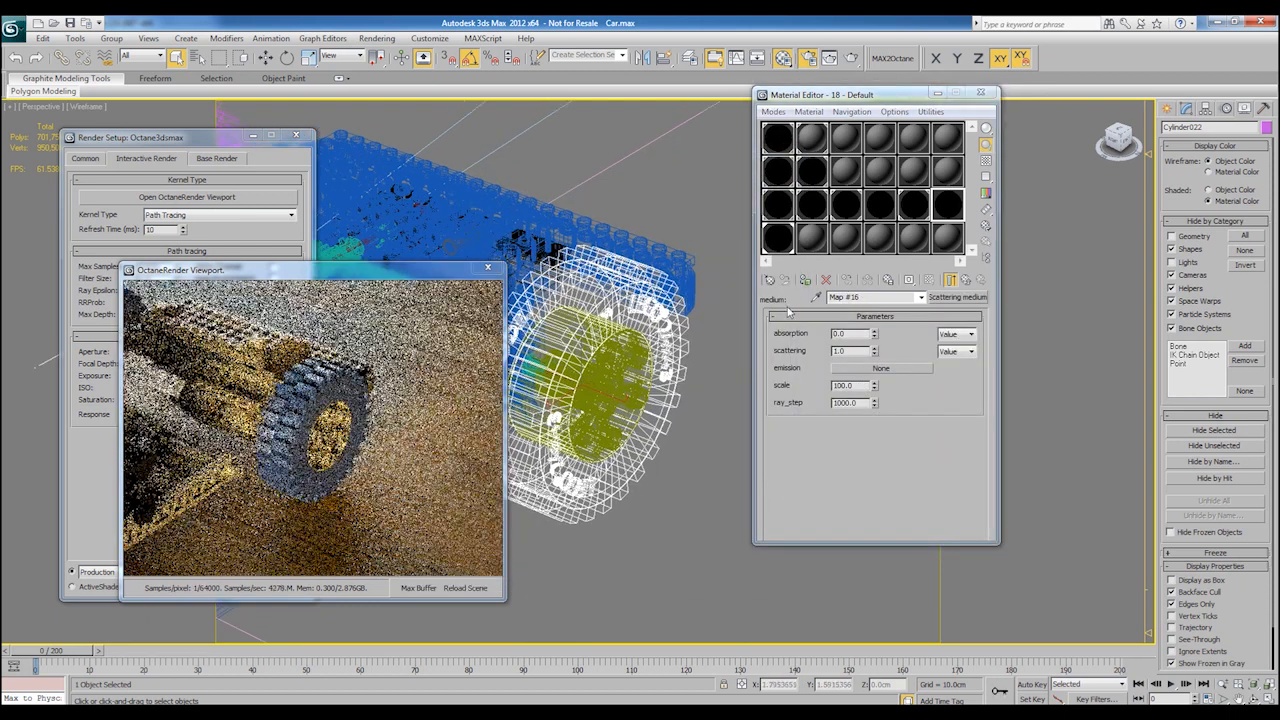
{"action": "left_click", "coordinate": [806, 282]}
Step: Set the medium's absorption to a blue color with green 114 and blue 255, and its scale to 10000
{"action": "left_click", "coordinate": [967, 336]}
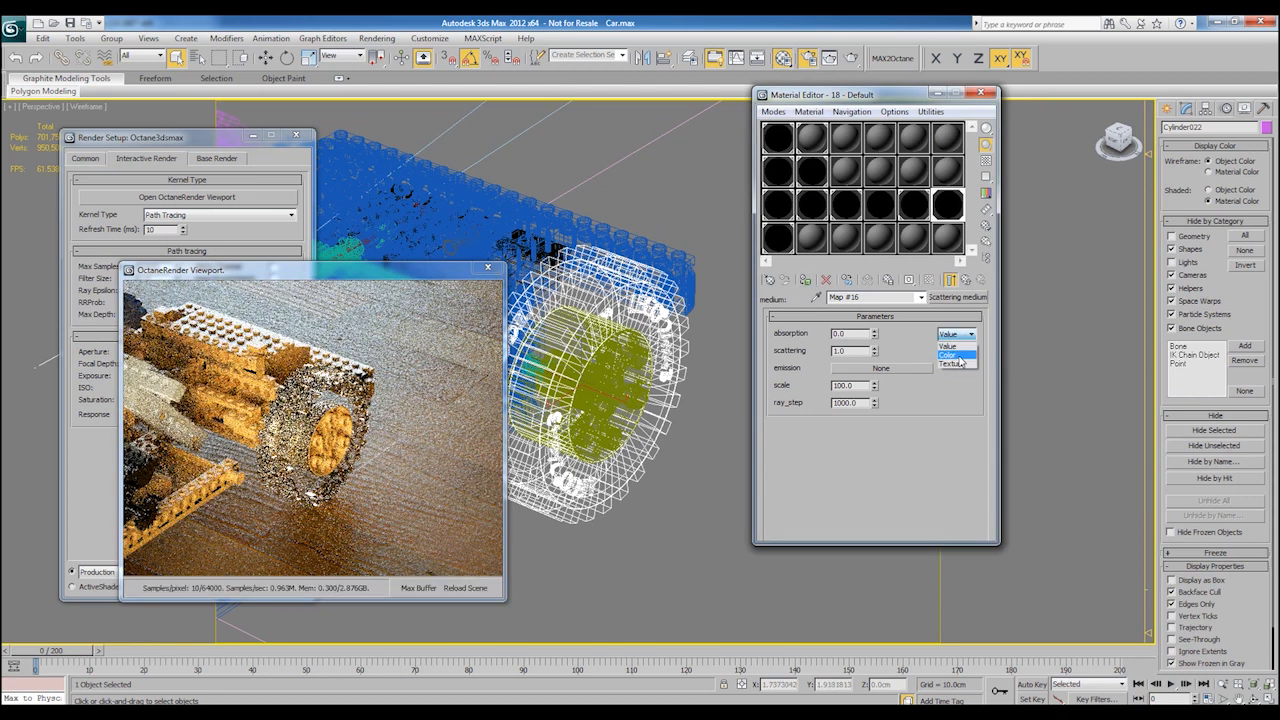
{"action": "left_click", "coordinate": [854, 333]}
{"action": "left_click_drag", "start_coordinate": [312, 100], "coordinate": [330, 103]}
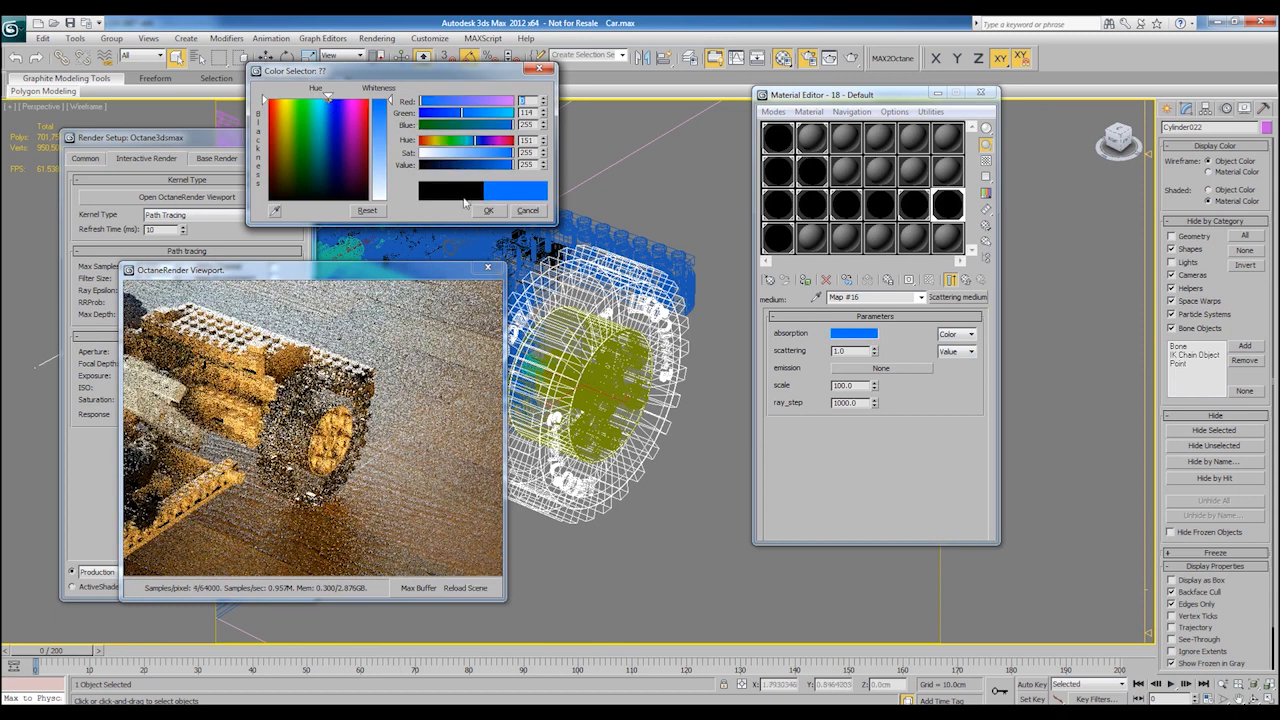
{"action": "left_click", "coordinate": [484, 211]}
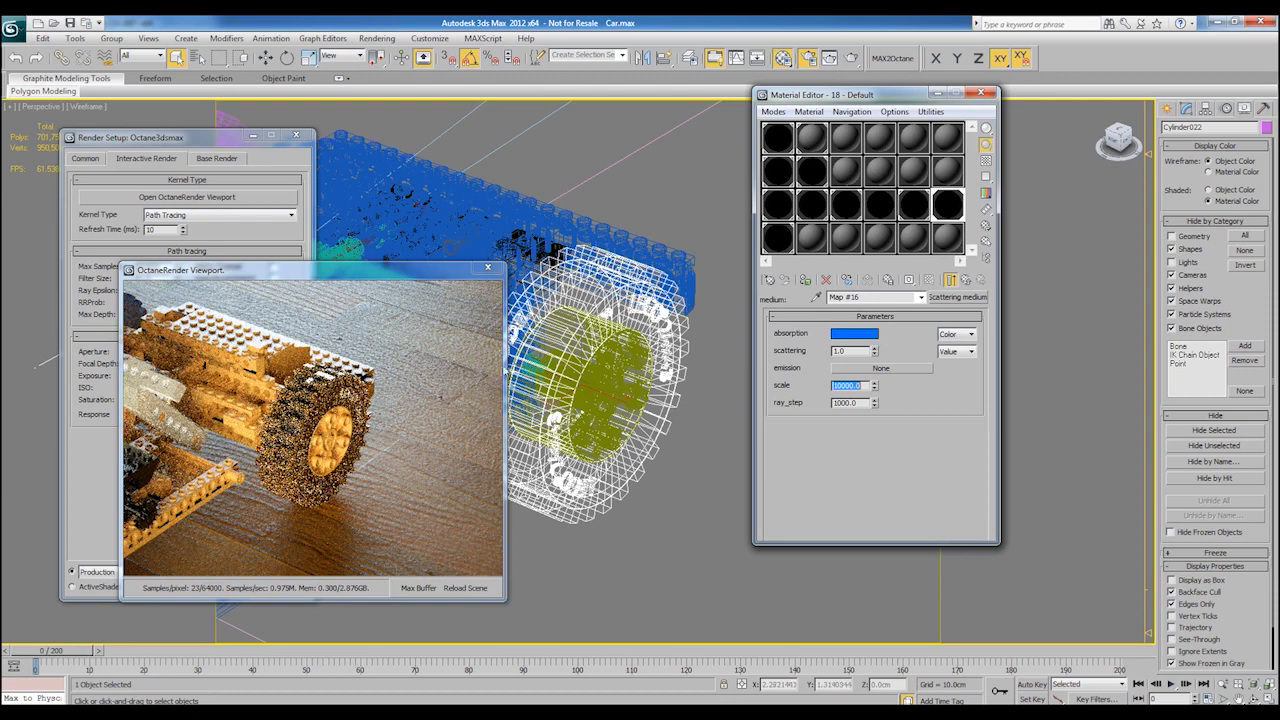
Step: Examine the light scattering in the tire tread up close in the render preview, and save the scene
{"action": "middle_click", "coordinate": [560, 318]}
{"action": "scroll", "coordinate": [583, 276], "scroll_direction": "up", "scroll_amount": 3}
{"action": "middle_click_drag", "start_coordinate": [598, 262], "coordinate": [563, 441]}
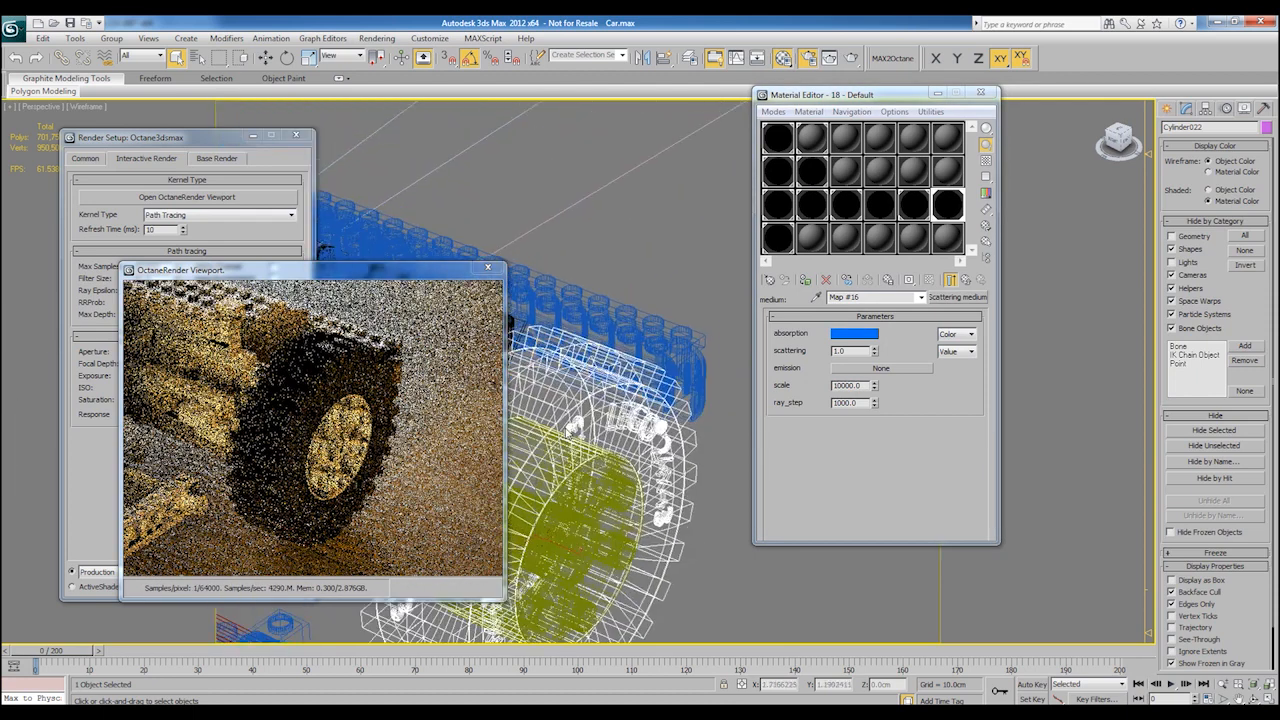
{"action": "scroll", "coordinate": [563, 441], "scroll_direction": "up", "scroll_amount": 4}
{"action": "scroll", "coordinate": [568, 446], "scroll_direction": "up", "scroll_amount": 2}
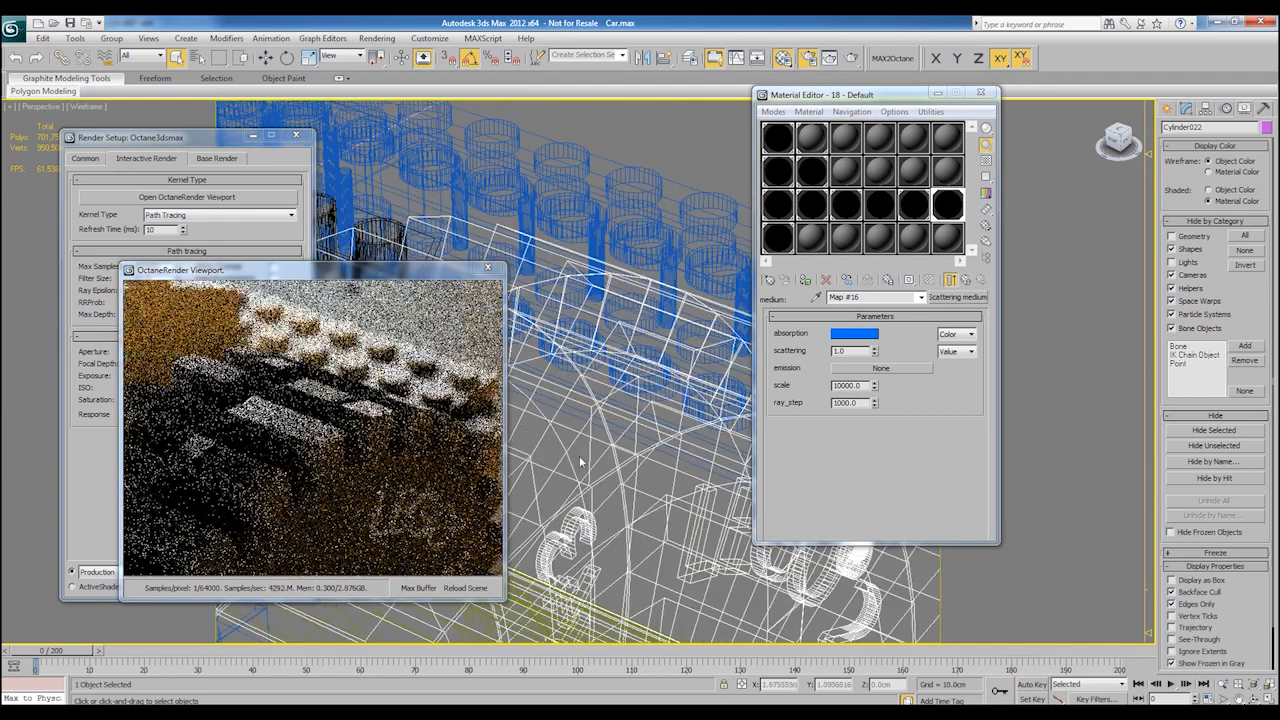
{"action": "scroll", "coordinate": [583, 463], "scroll_direction": "up", "scroll_amount": 2}
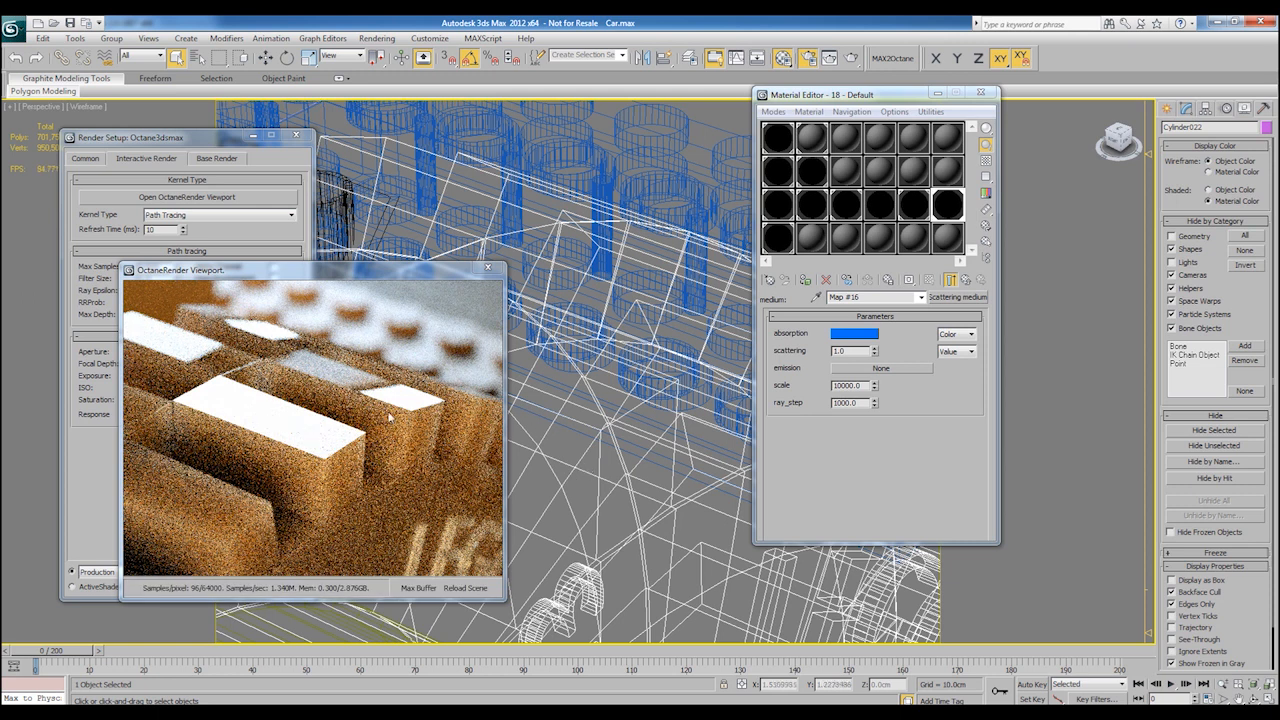
{"action": "key", "text": "ctrl+s"}
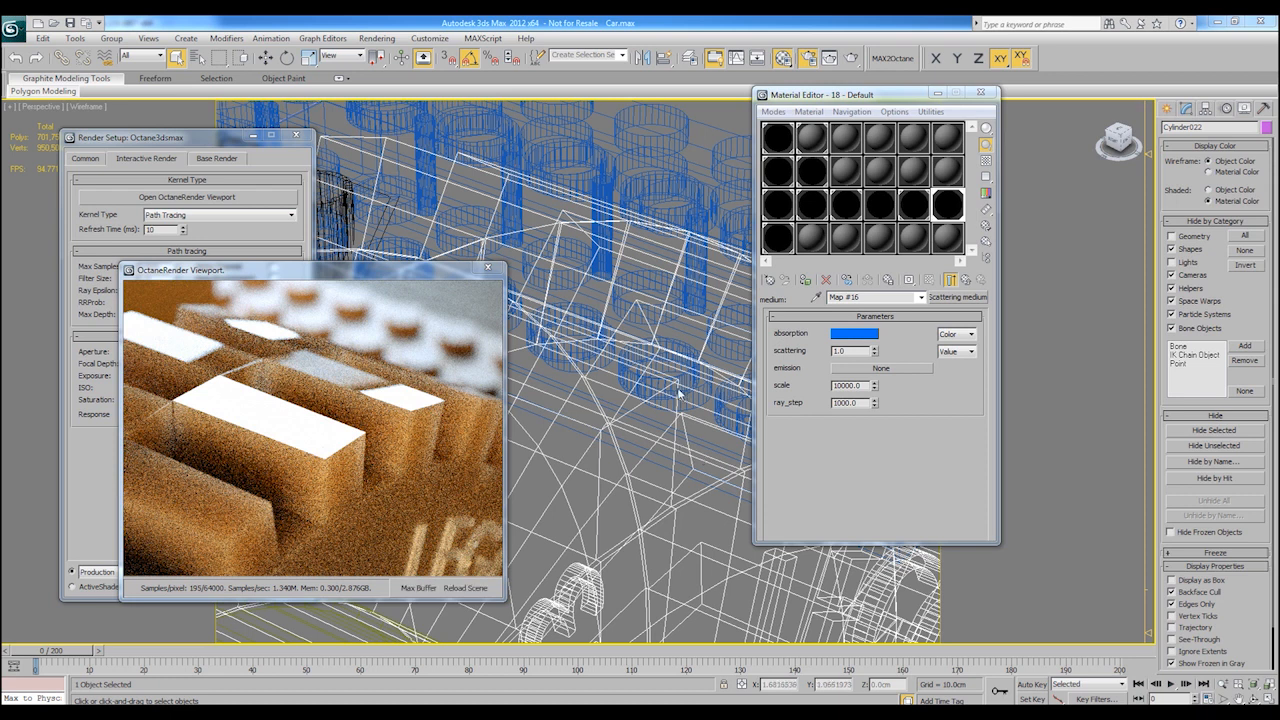
Step: Set the scattering medium's scale to 2000 and the 18 - Default Specular Material's roughness to 0.1
{"action": "left_click_drag", "start_coordinate": [844, 386], "coordinate": [822, 393]}
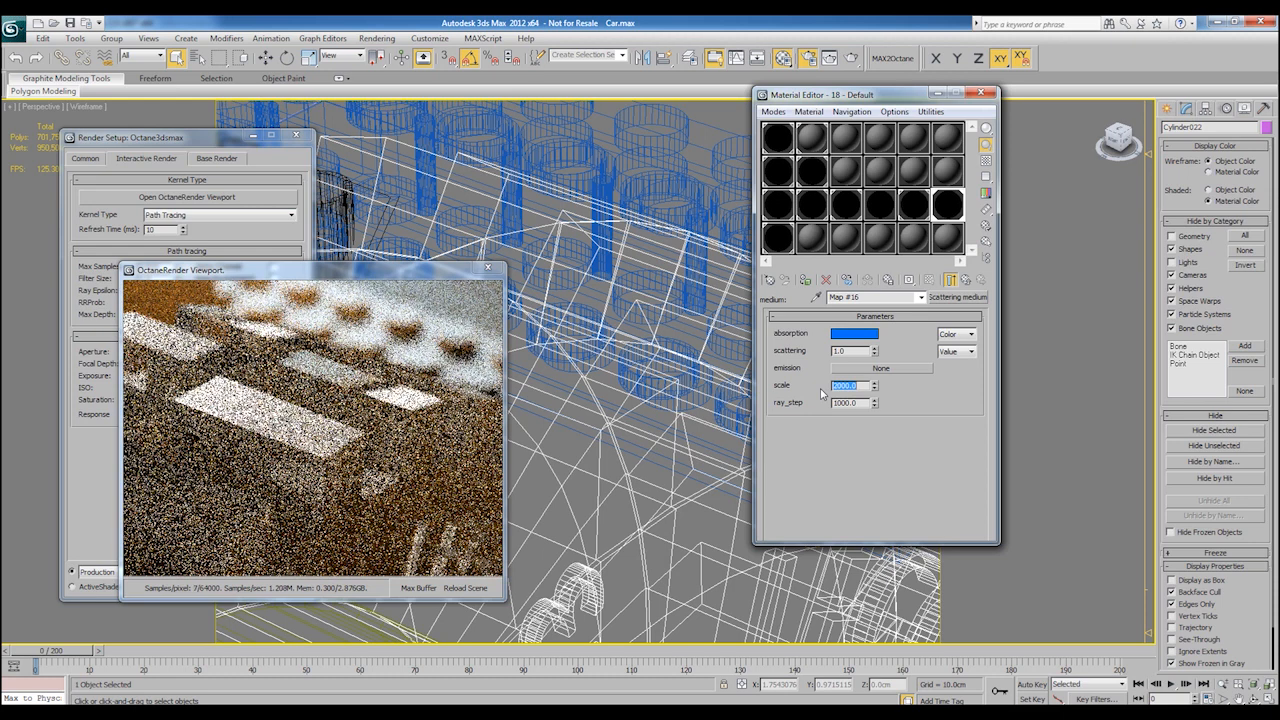
{"action": "middle_click_drag", "start_coordinate": [534, 452], "coordinate": [518, 451], "text": "alt"}
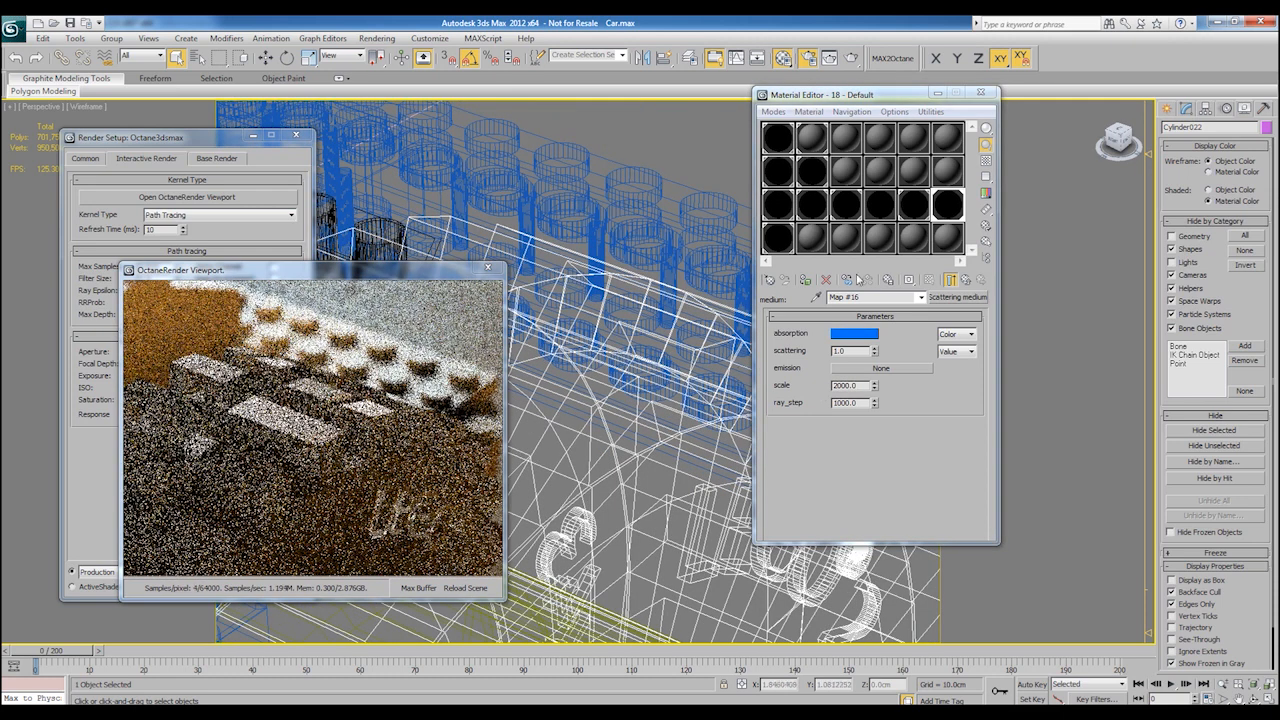
{"action": "left_click", "coordinate": [966, 282]}
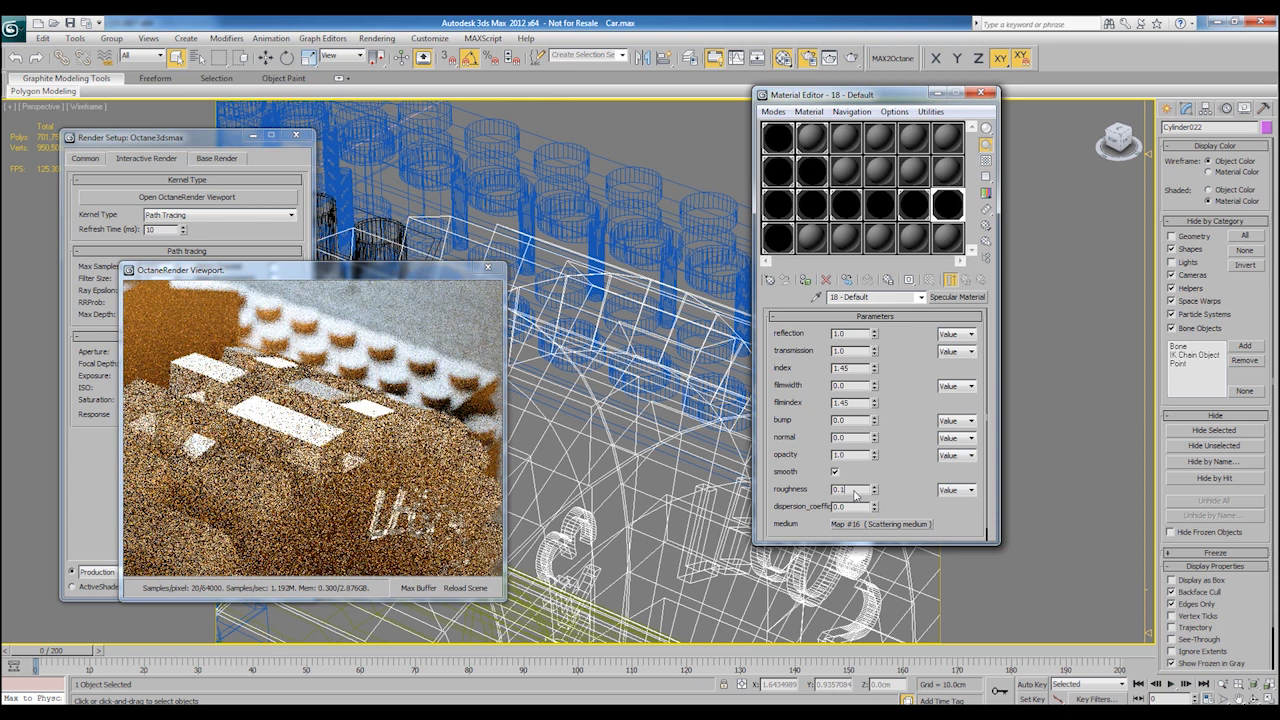
{"action": "key", "text": "Return"}
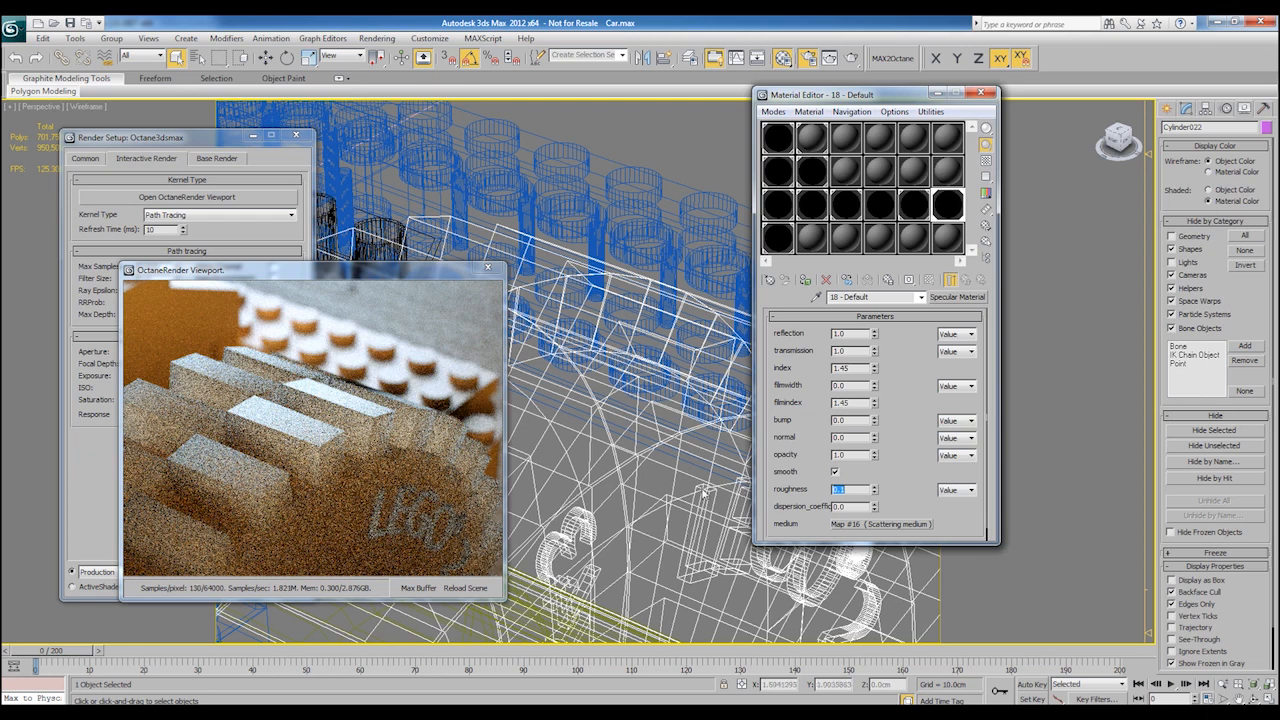
Step: Create an OctaneDayLight aimed at the car and raise the sun to a Z of about 3.75
{"action": "middle_click_drag", "start_coordinate": [660, 486], "coordinate": [668, 352], "text": "alt"}
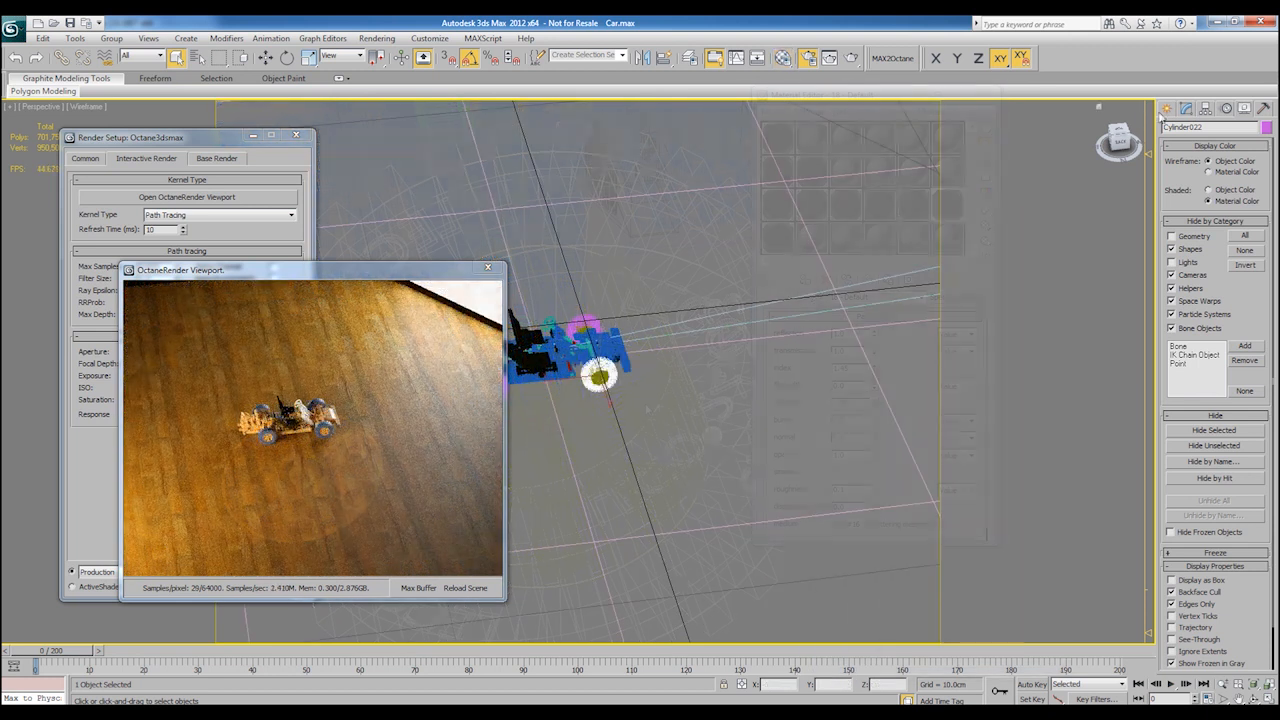
{"action": "left_click", "coordinate": [1167, 108]}
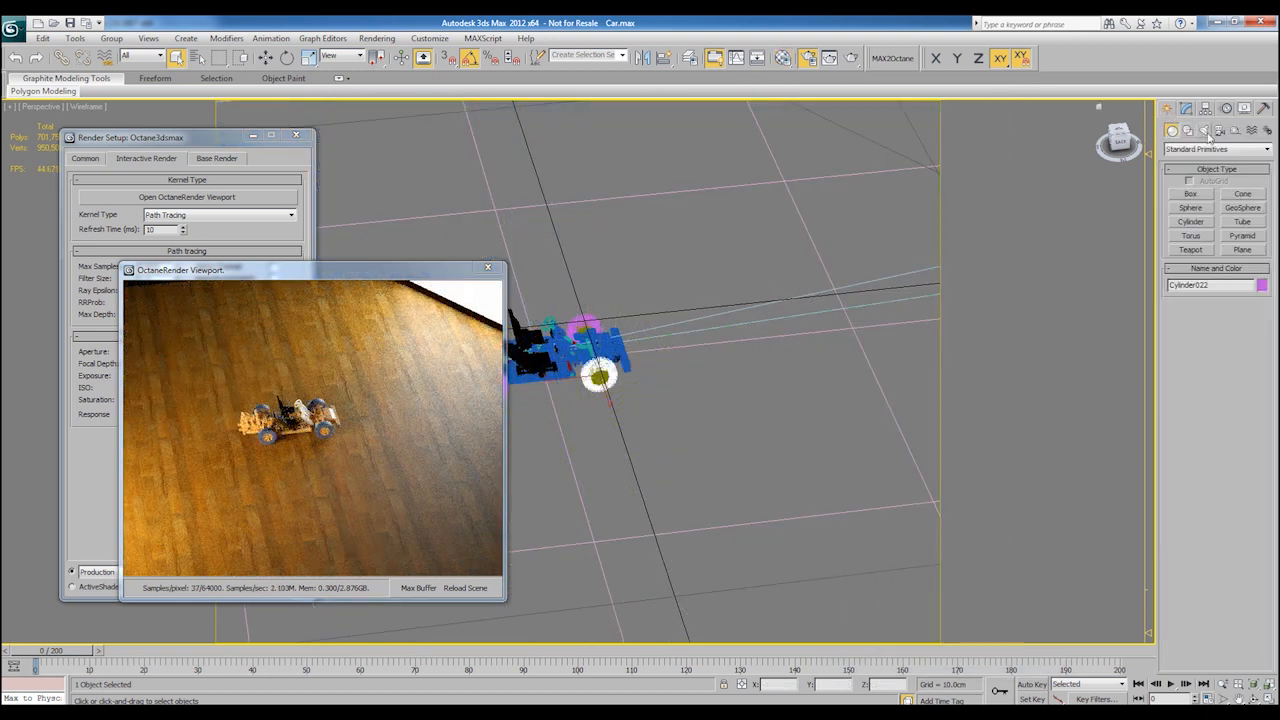
{"action": "left_click", "coordinate": [1203, 131]}
{"action": "left_click", "coordinate": [1203, 150]}
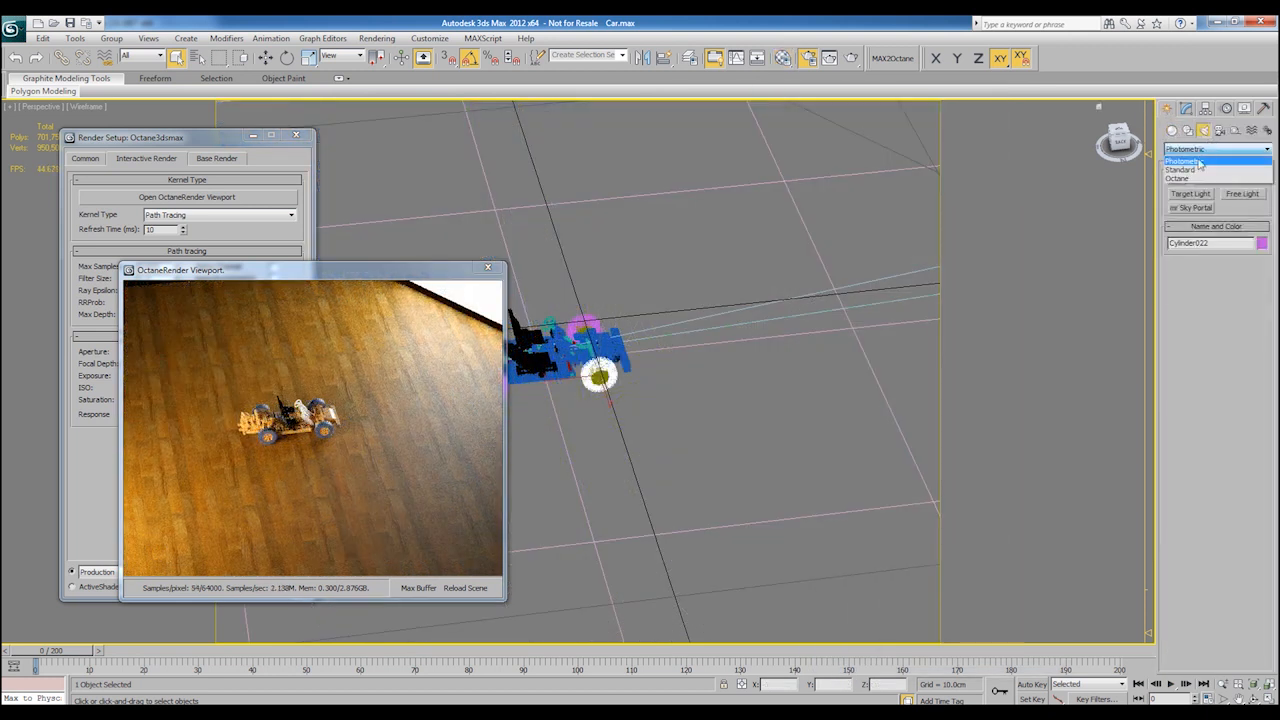
{"action": "left_click", "coordinate": [1177, 178]}
{"action": "left_click", "coordinate": [1190, 194]}
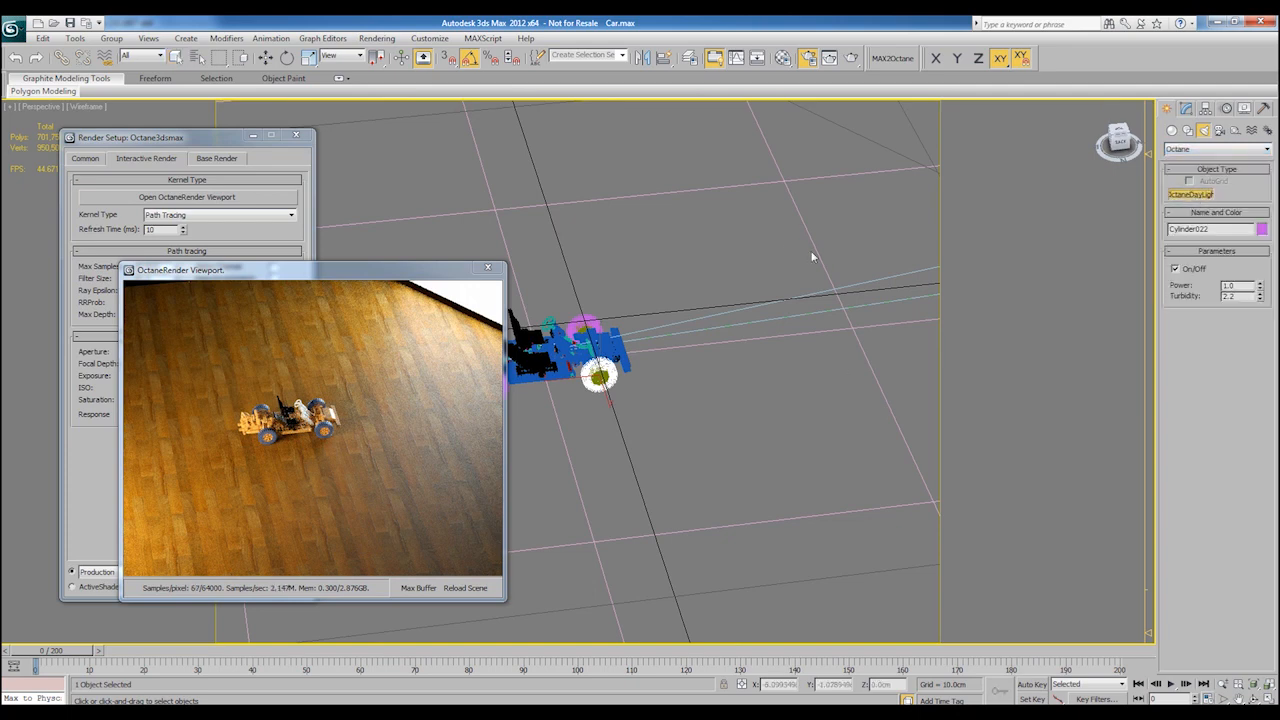
{"action": "left_click_drag", "start_coordinate": [733, 192], "coordinate": [556, 337]}
{"action": "scroll", "coordinate": [724, 288], "scroll_direction": "down", "scroll_amount": 3}
{"action": "key", "text": "w"}
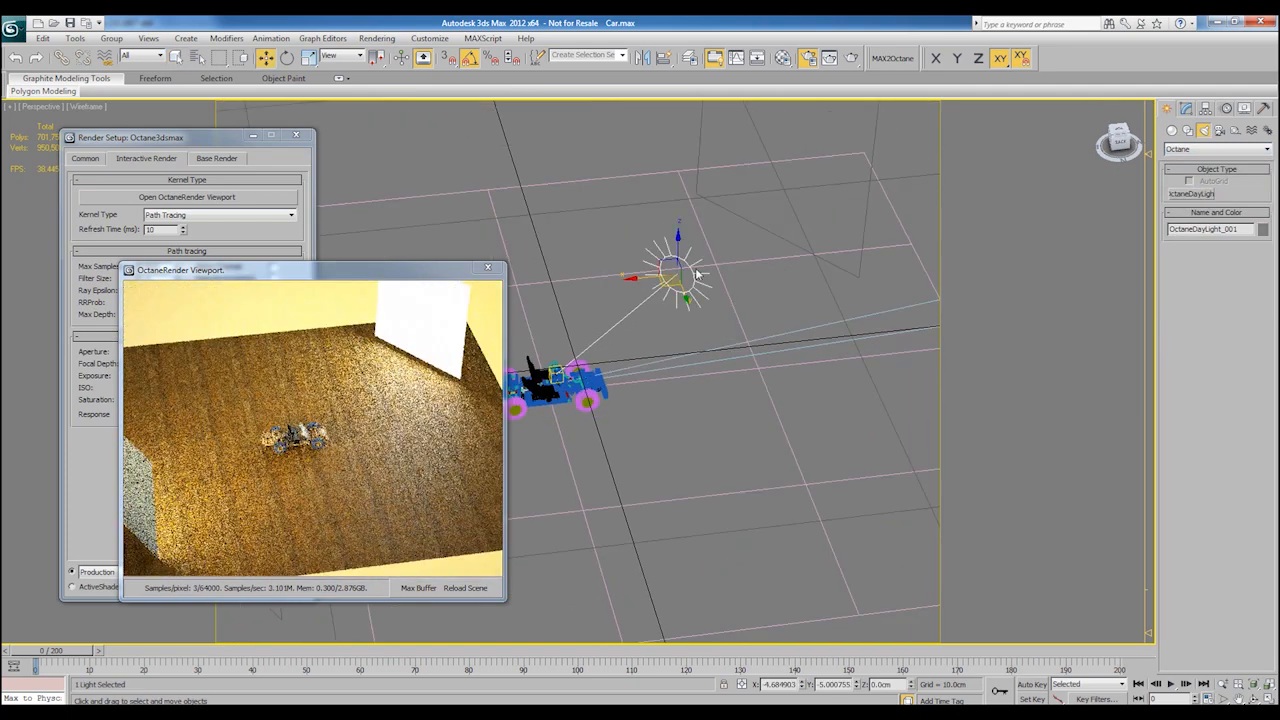
{"action": "left_click_drag", "start_coordinate": [680, 250], "coordinate": [680, 161]}
{"action": "middle_click_drag", "start_coordinate": [650, 334], "coordinate": [801, 322]}
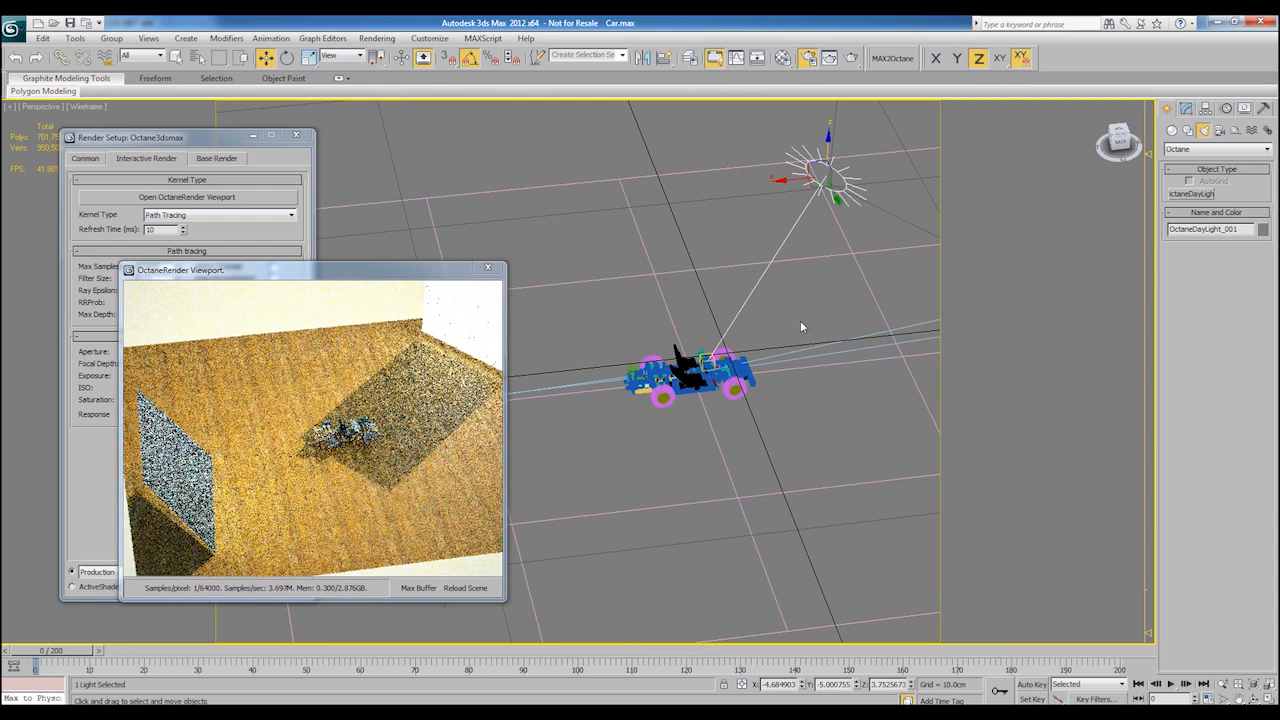
Step: Set the interactive render camera's exposure to 1 and view the car and floor from a lower angle
{"action": "left_click", "coordinate": [115, 411]}
{"action": "double_click", "coordinate": [152, 376]}
{"action": "type", "text": "1"}
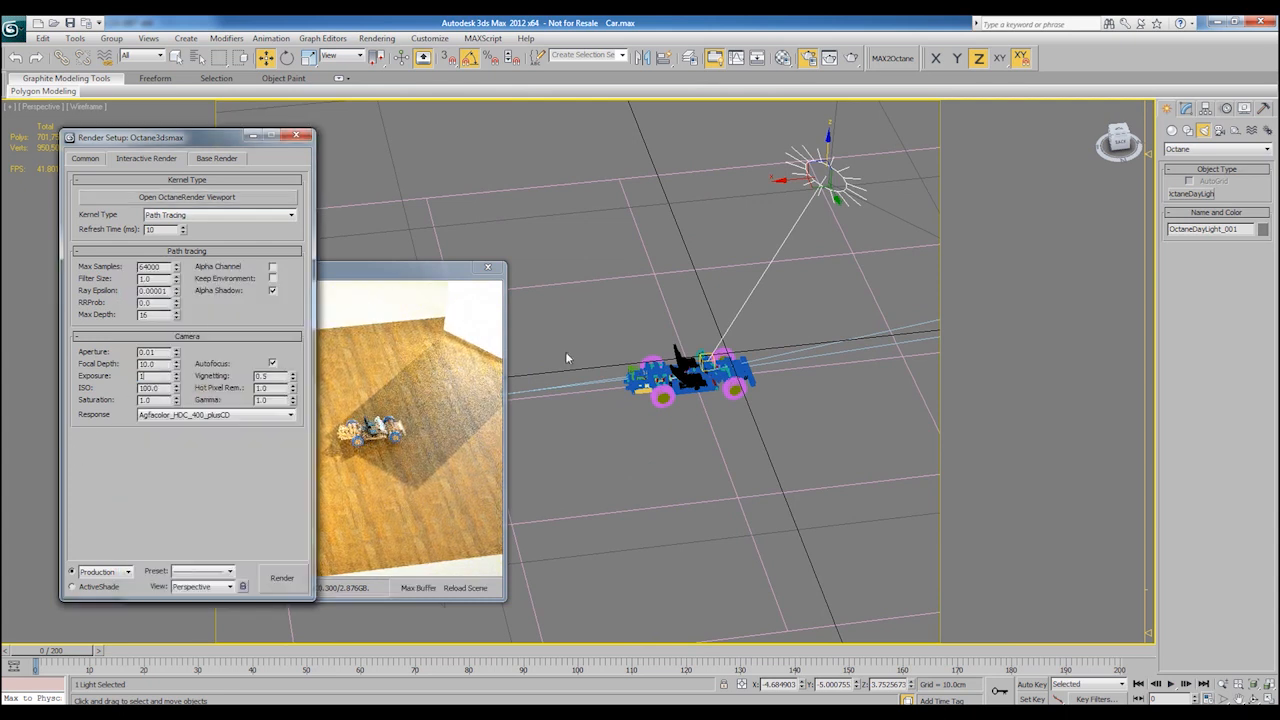
{"action": "middle_click_drag", "start_coordinate": [708, 341], "coordinate": [641, 334], "text": "alt"}
{"action": "left_click", "coordinate": [424, 482]}
{"action": "middle_click_drag", "start_coordinate": [766, 365], "coordinate": [777, 347], "text": "alt"}
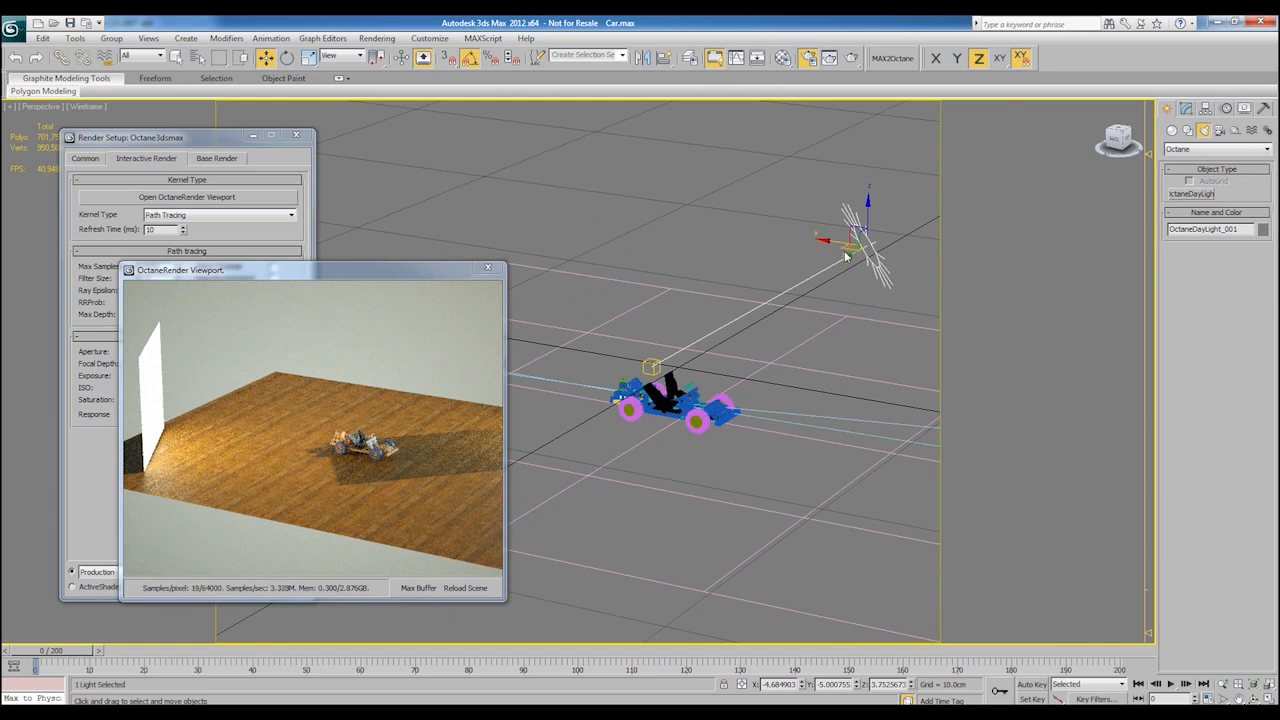
Step: Move the daylight's sun above the car to about X 0.44, Y 0.19, Z 1.18
{"action": "middle_click_drag", "start_coordinate": [845, 257], "coordinate": [875, 181]}
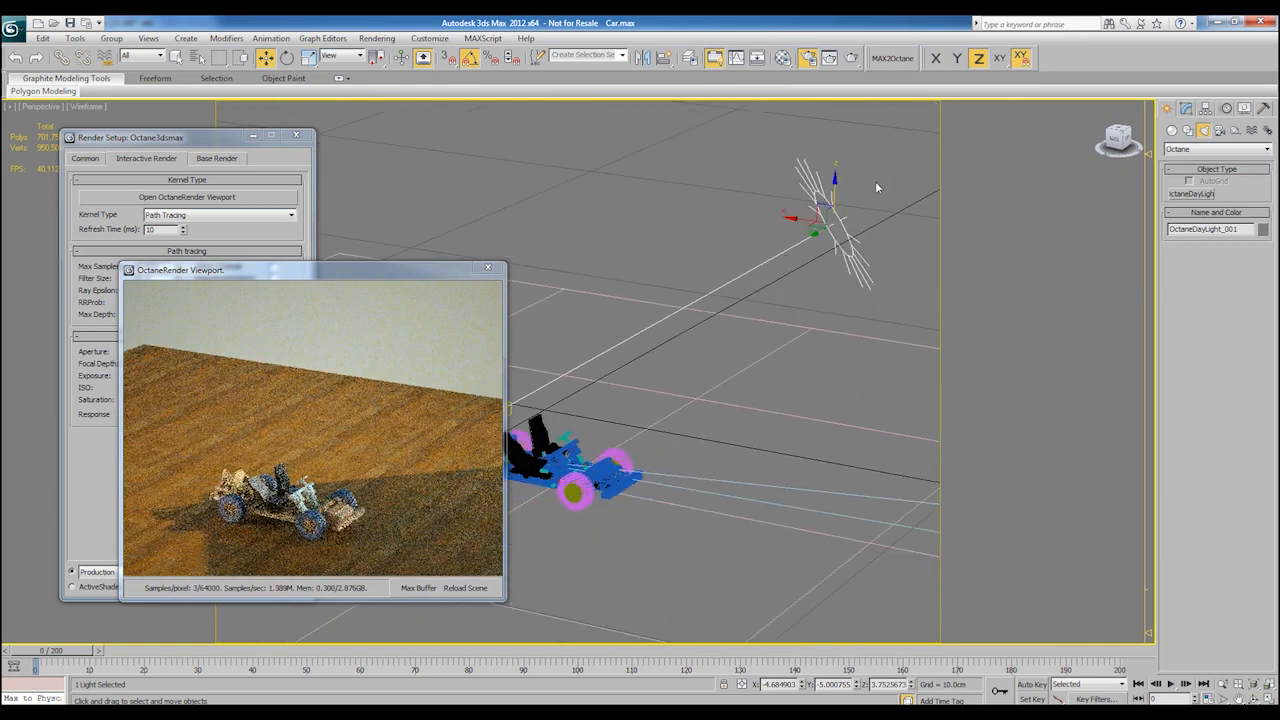
{"action": "left_click_drag", "start_coordinate": [820, 214], "coordinate": [604, 314]}
{"action": "scroll", "coordinate": [735, 336], "scroll_direction": "up", "scroll_amount": 4}
{"action": "middle_click_drag", "start_coordinate": [602, 318], "coordinate": [701, 347]}
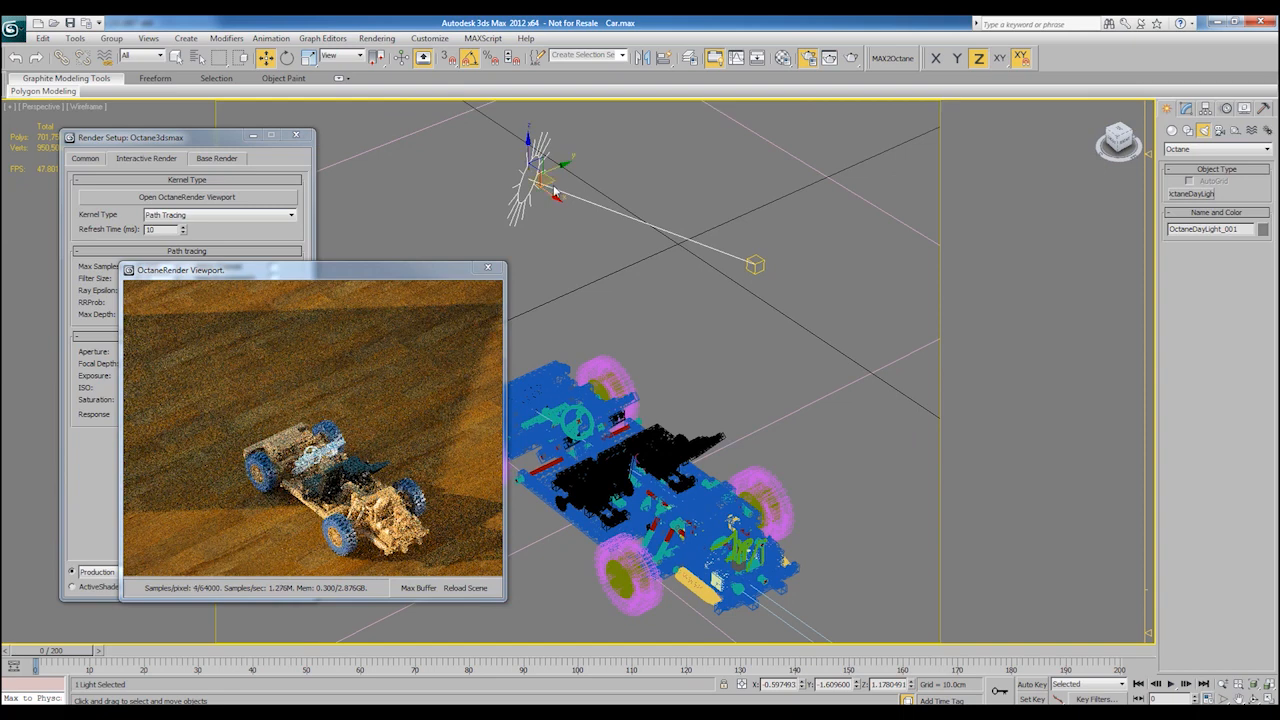
{"action": "left_click_drag", "start_coordinate": [553, 181], "coordinate": [746, 178]}
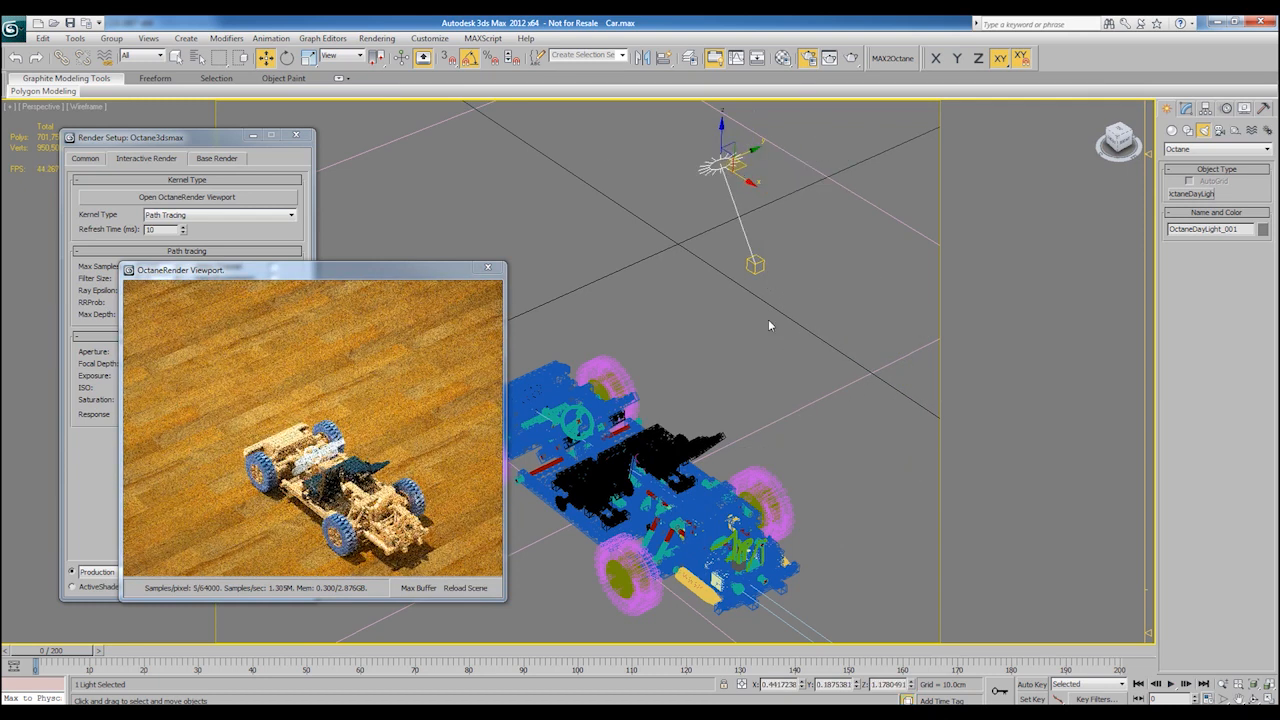
Step: Set the interactive render camera's exposure to 0.5
{"action": "left_click", "coordinate": [378, 38]}
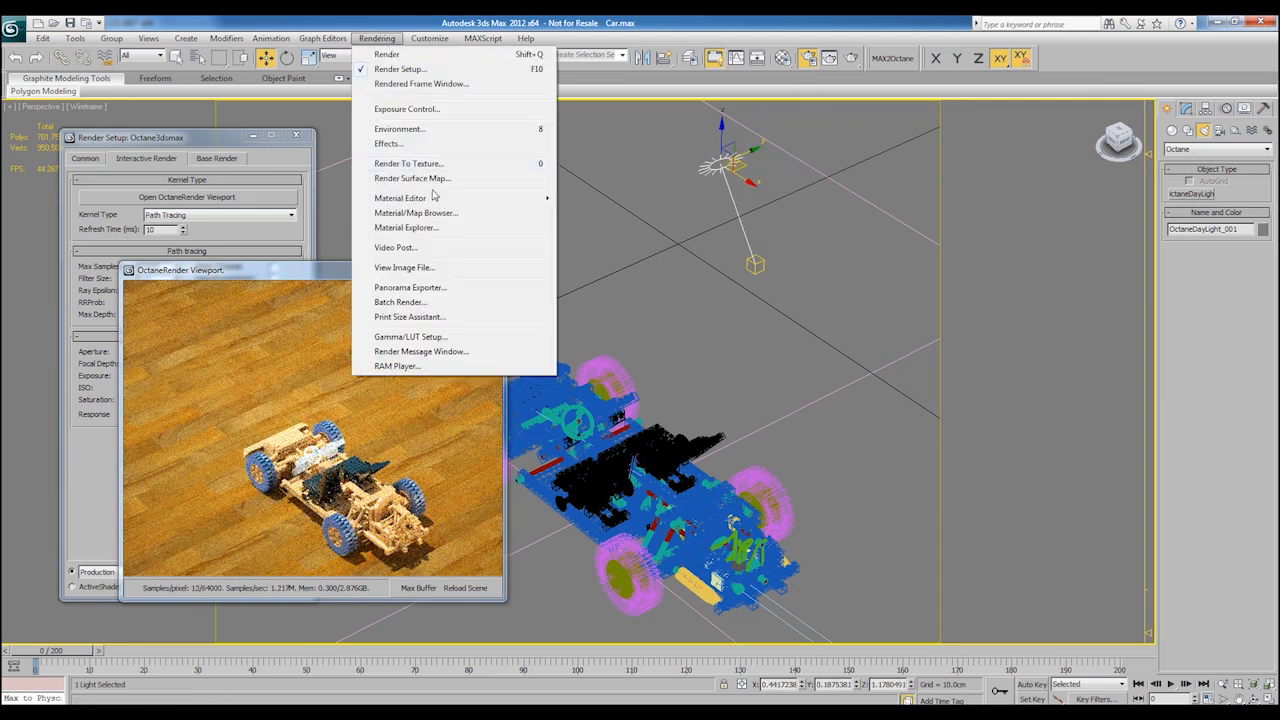
{"action": "left_click", "coordinate": [113, 407]}
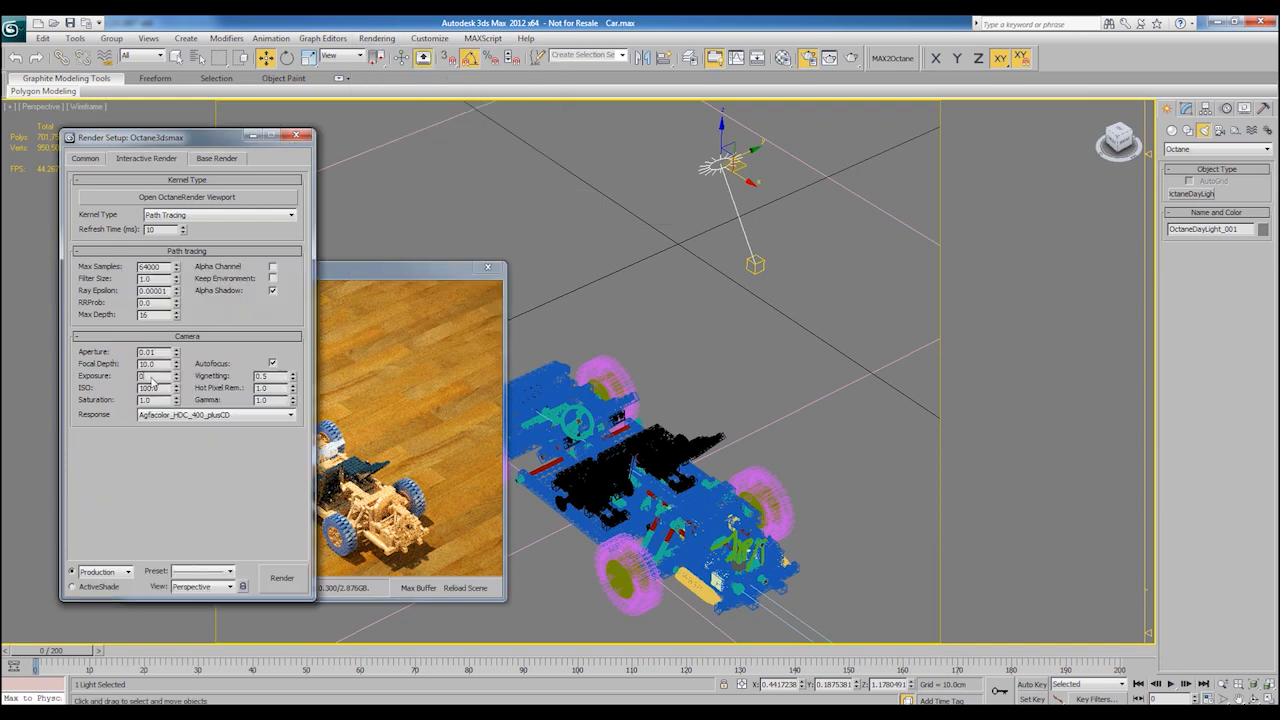
{"action": "key", "text": "Return"}
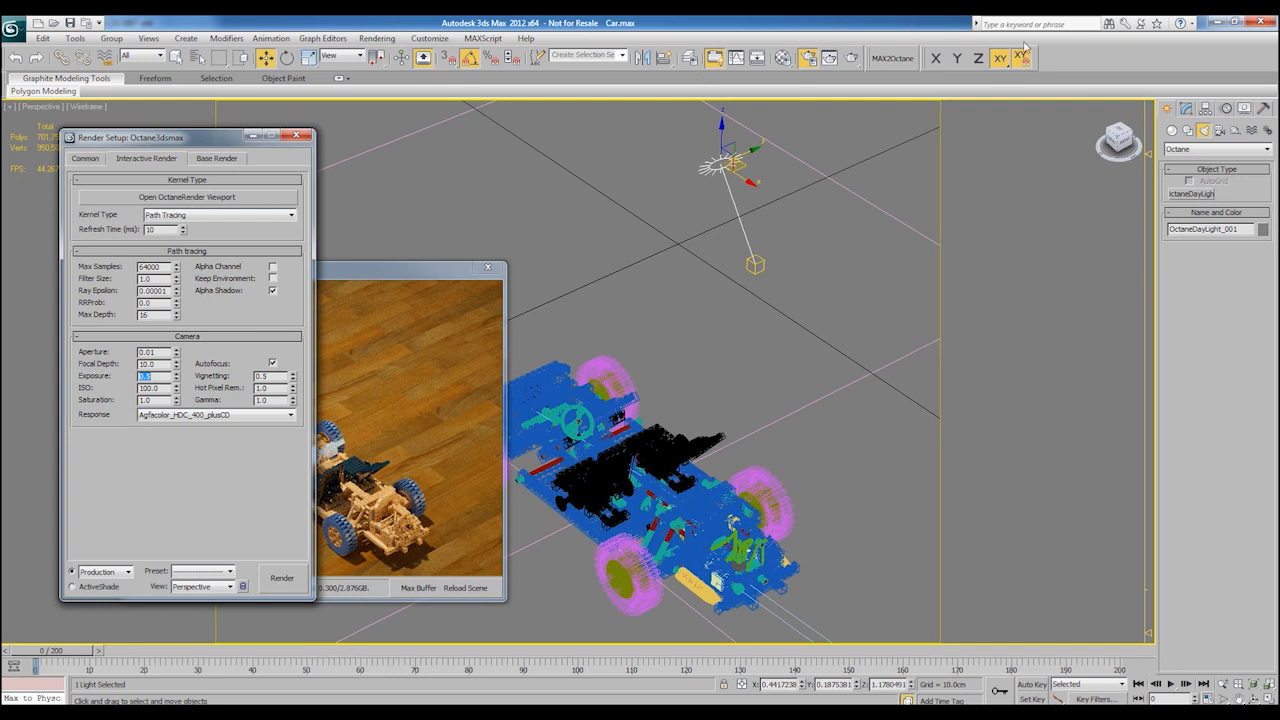
Step: Set the OctaneDayLight's power to 3.0 and the camera exposure to 0.2
{"action": "left_click", "coordinate": [1186, 108]}
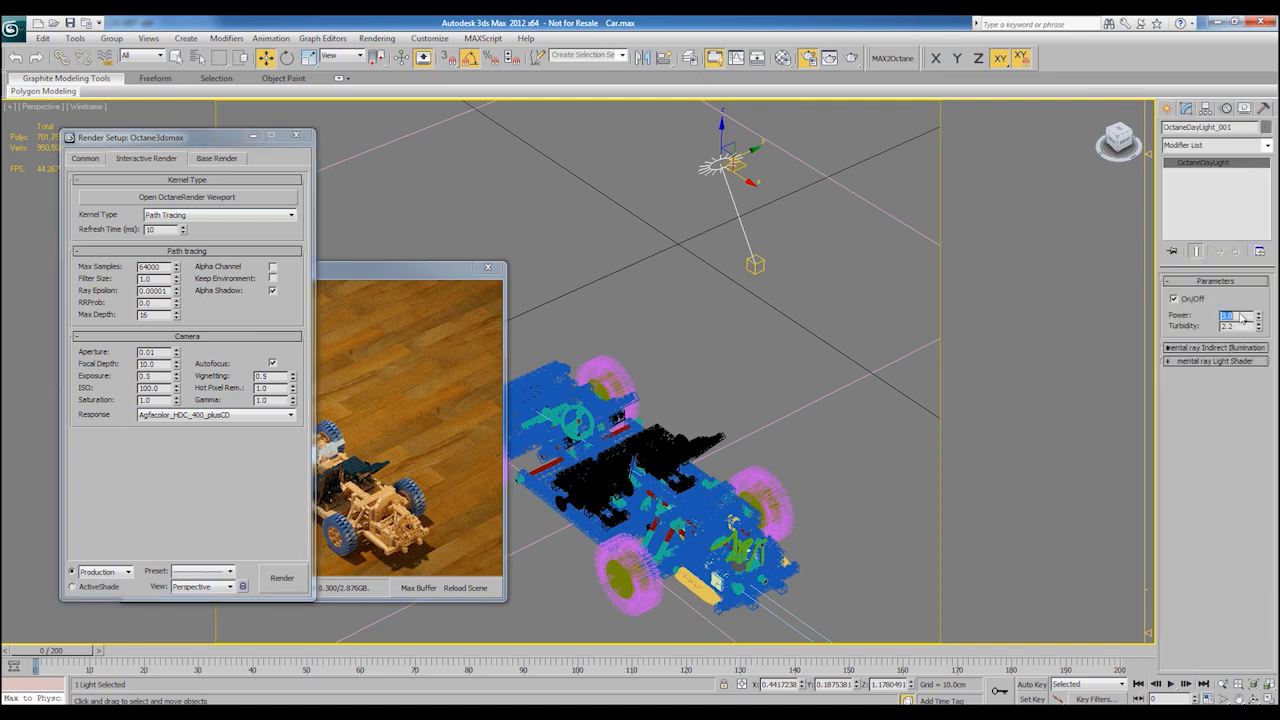
{"action": "left_click", "coordinate": [157, 377]}
{"action": "key", "text": "Return"}
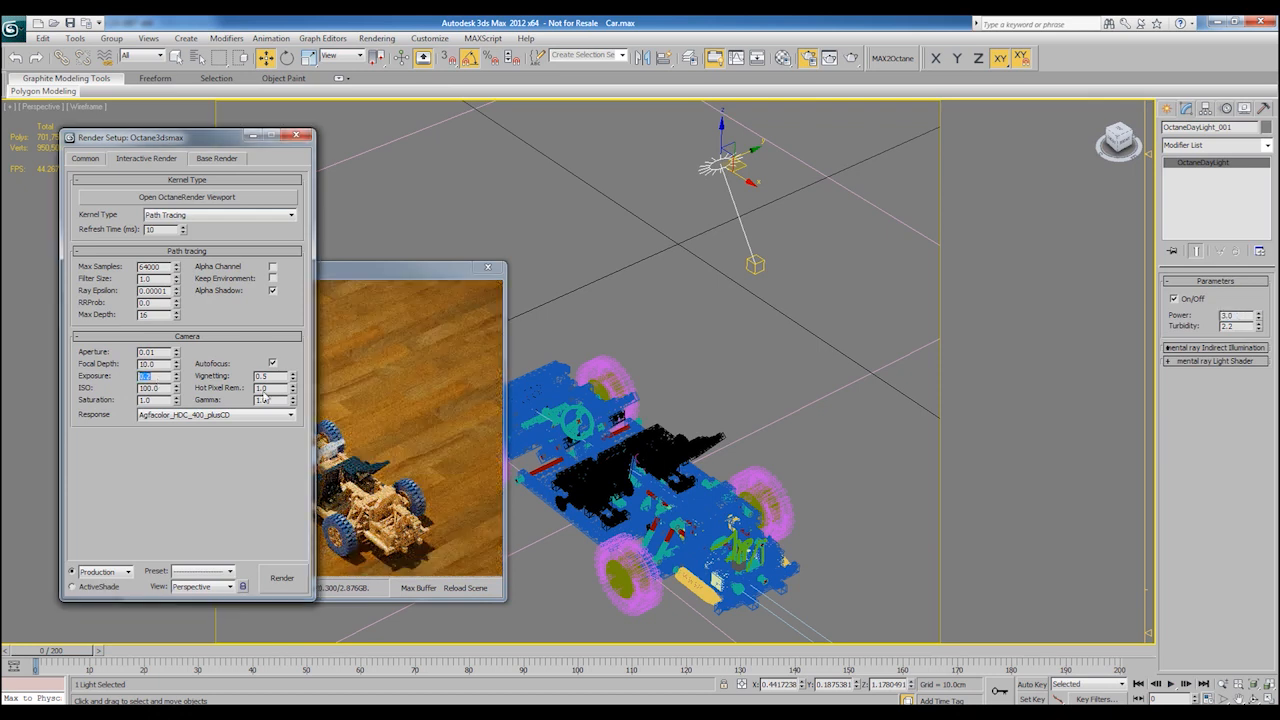
Step: Examine the sunlit car and its shadows in the render preview from several distances and angles
{"action": "left_click", "coordinate": [399, 401]}
{"action": "scroll", "coordinate": [660, 315], "scroll_direction": "down", "scroll_amount": 3}
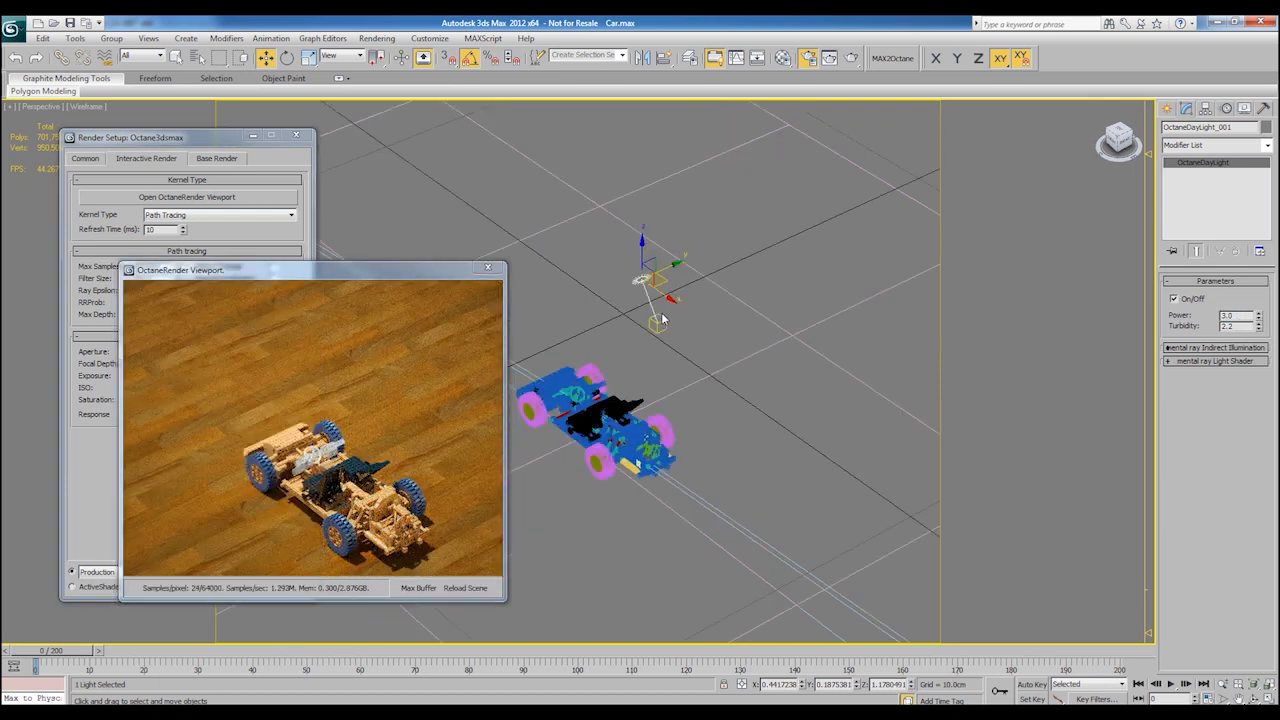
{"action": "scroll", "coordinate": [667, 307], "scroll_direction": "down", "scroll_amount": 3}
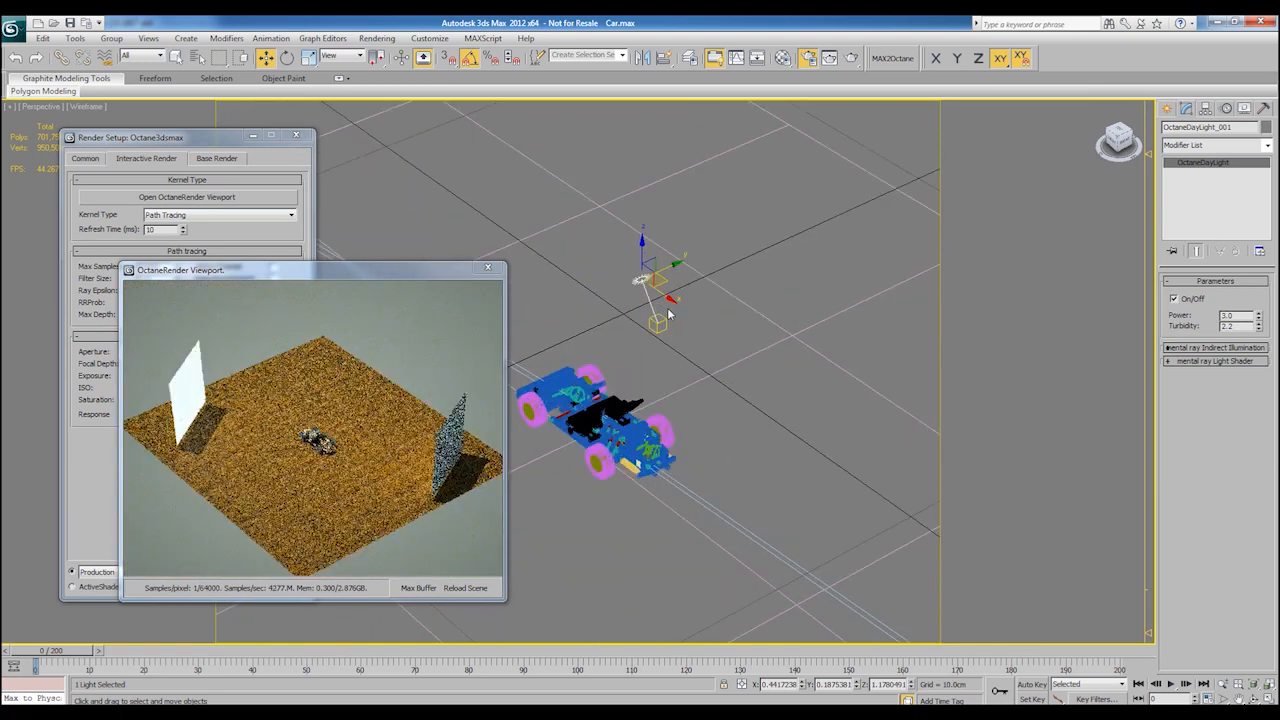
{"action": "scroll", "coordinate": [668, 312], "scroll_direction": "up", "scroll_amount": 5}
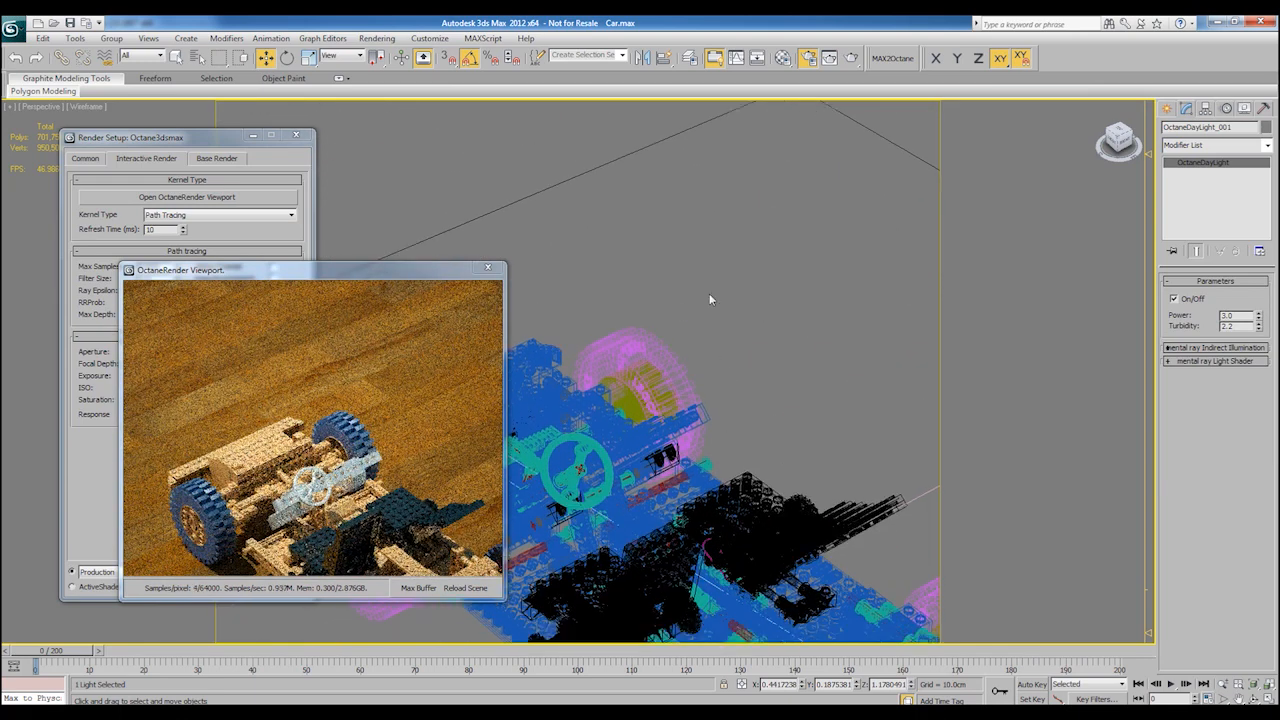
{"action": "middle_click_drag", "start_coordinate": [710, 299], "coordinate": [677, 320], "text": "alt"}
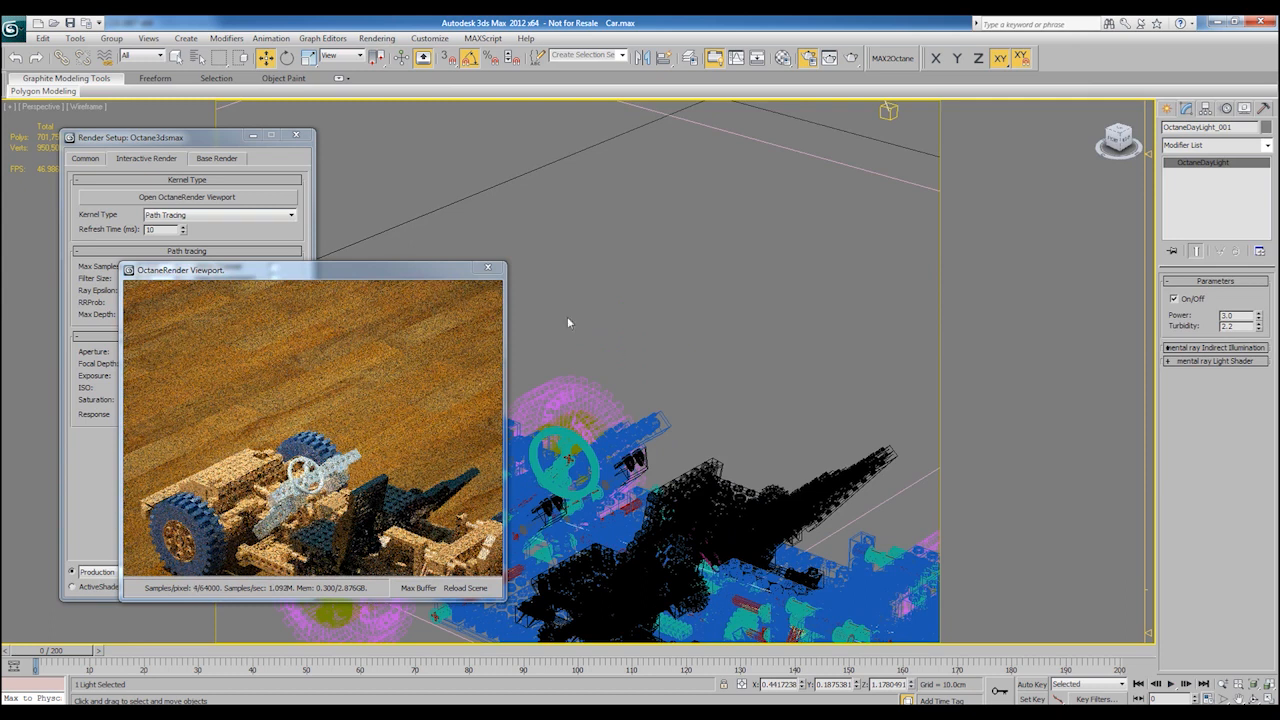
{"action": "middle_click_drag", "start_coordinate": [567, 322], "coordinate": [606, 194], "text": "alt"}
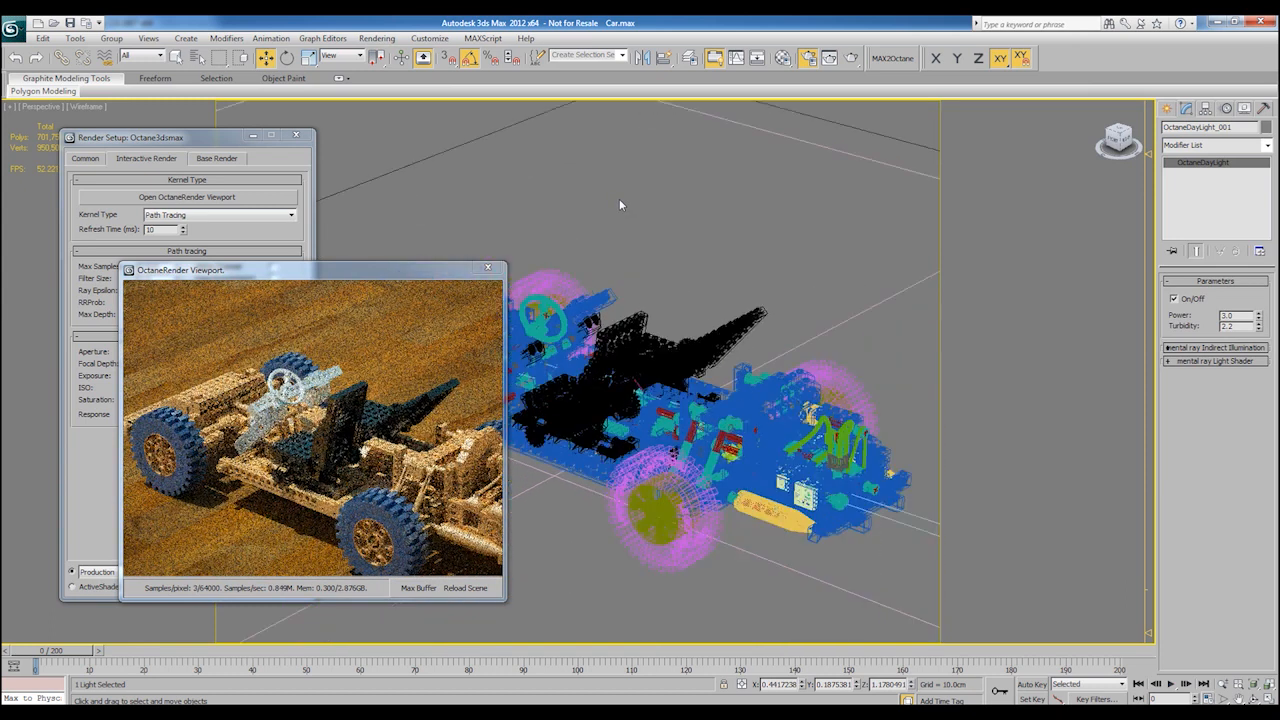
{"action": "scroll", "coordinate": [619, 198], "scroll_direction": "down", "scroll_amount": 3}
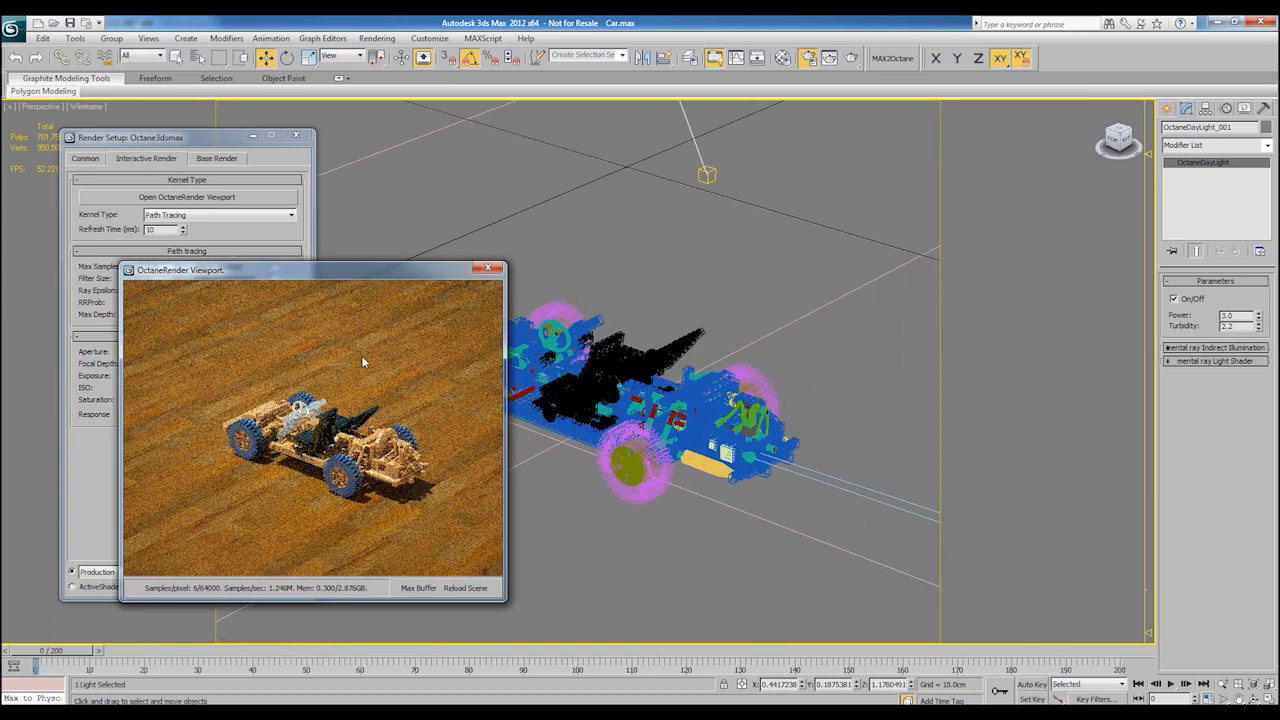
{"action": "mouse_move", "coordinate": [777, 324]}
{"action": "middle_mouse_down", "text": "alt"}
{"action": "mouse_move", "coordinate": [777, 306]}
{"action": "mouse_move", "coordinate": [750, 288]}
{"action": "mouse_move", "coordinate": [766, 323]}
{"action": "middle_mouse_up", "text": "alt"}
Step: Set the roughness of the floor's 13 - Default Glossy Material to 0.01 in the Compact Material Editor, then close the editor
{"action": "left_click", "coordinate": [378, 38]}
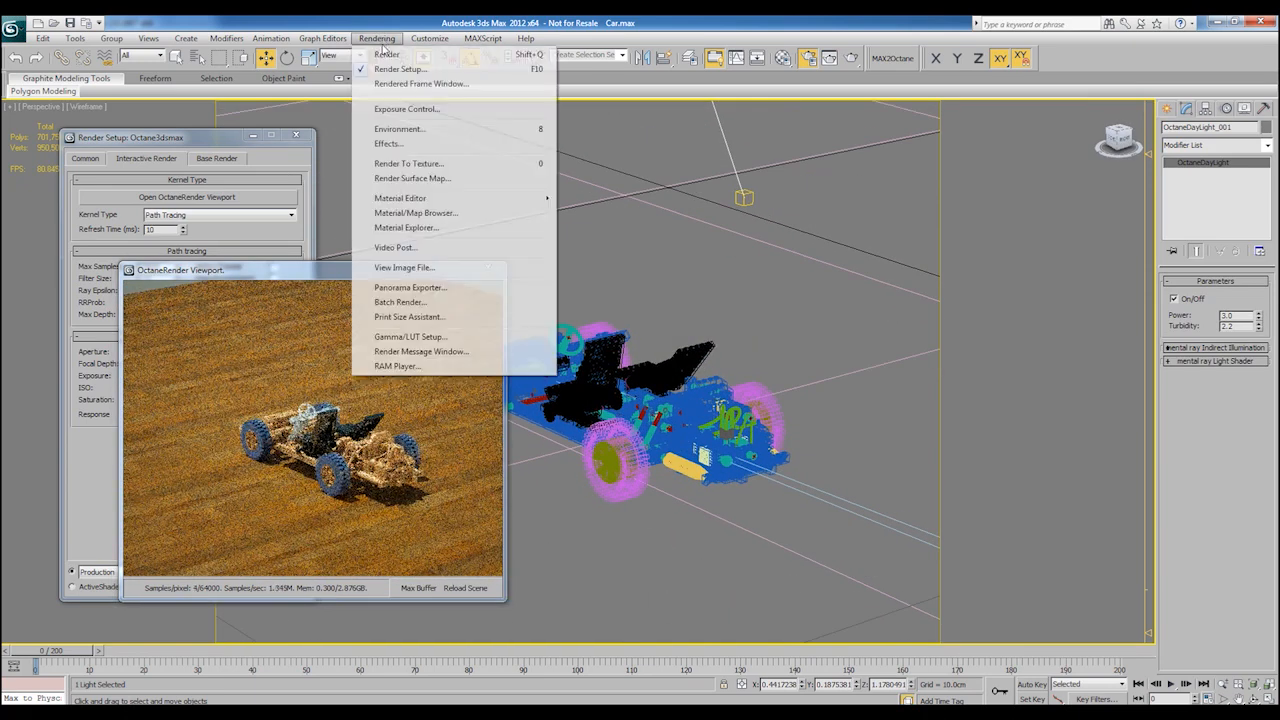
{"action": "mouse_move", "coordinate": [405, 198]}
{"action": "left_click", "coordinate": [560, 198]}
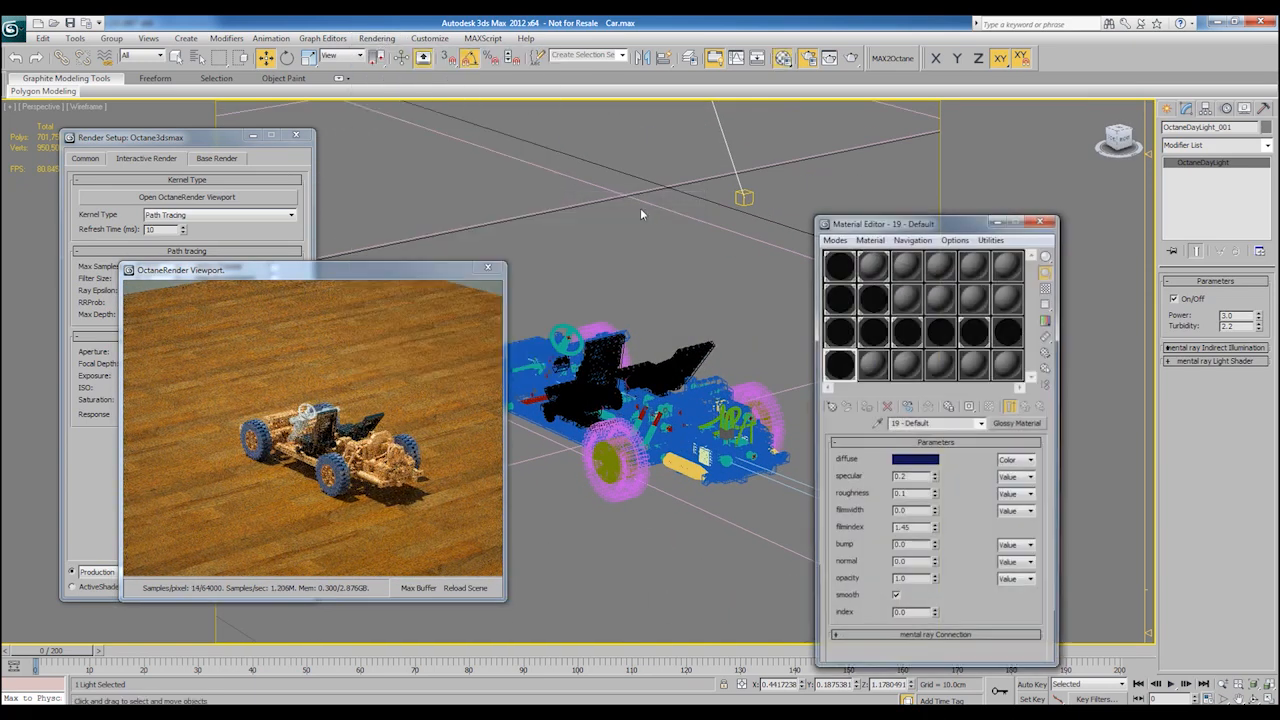
{"action": "left_click", "coordinate": [799, 391]}
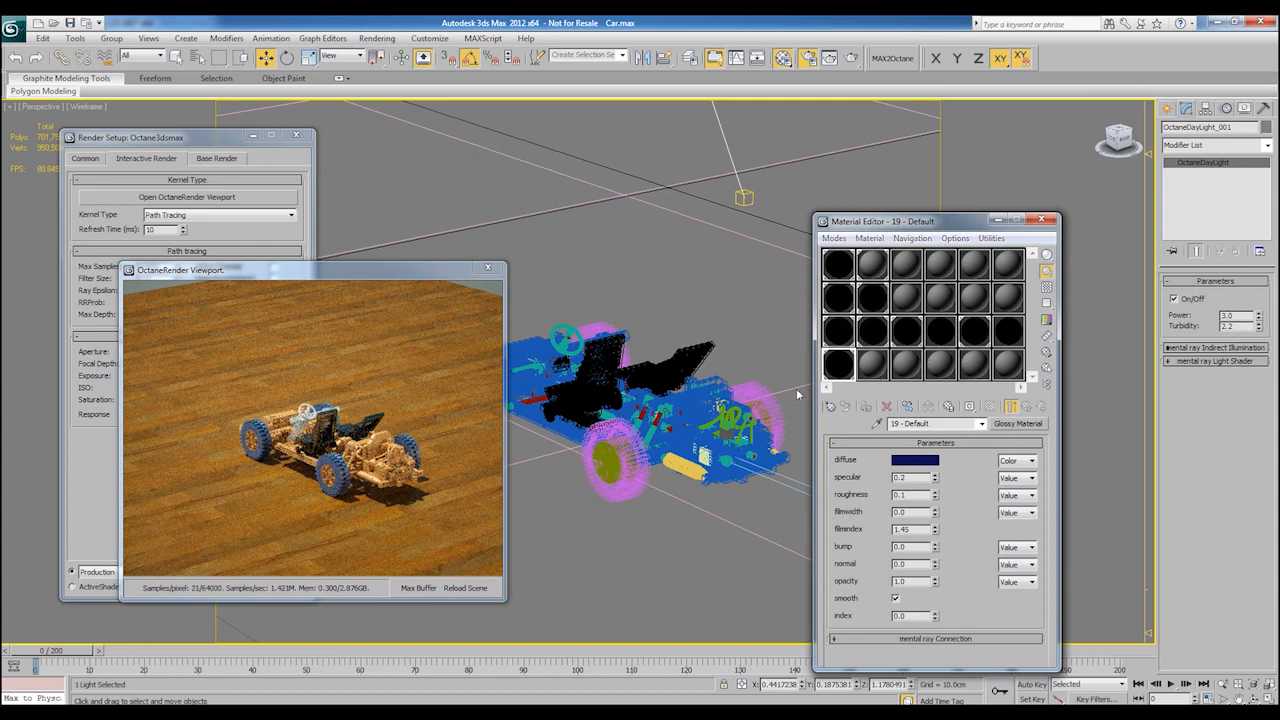
{"action": "left_click", "coordinate": [845, 340]}
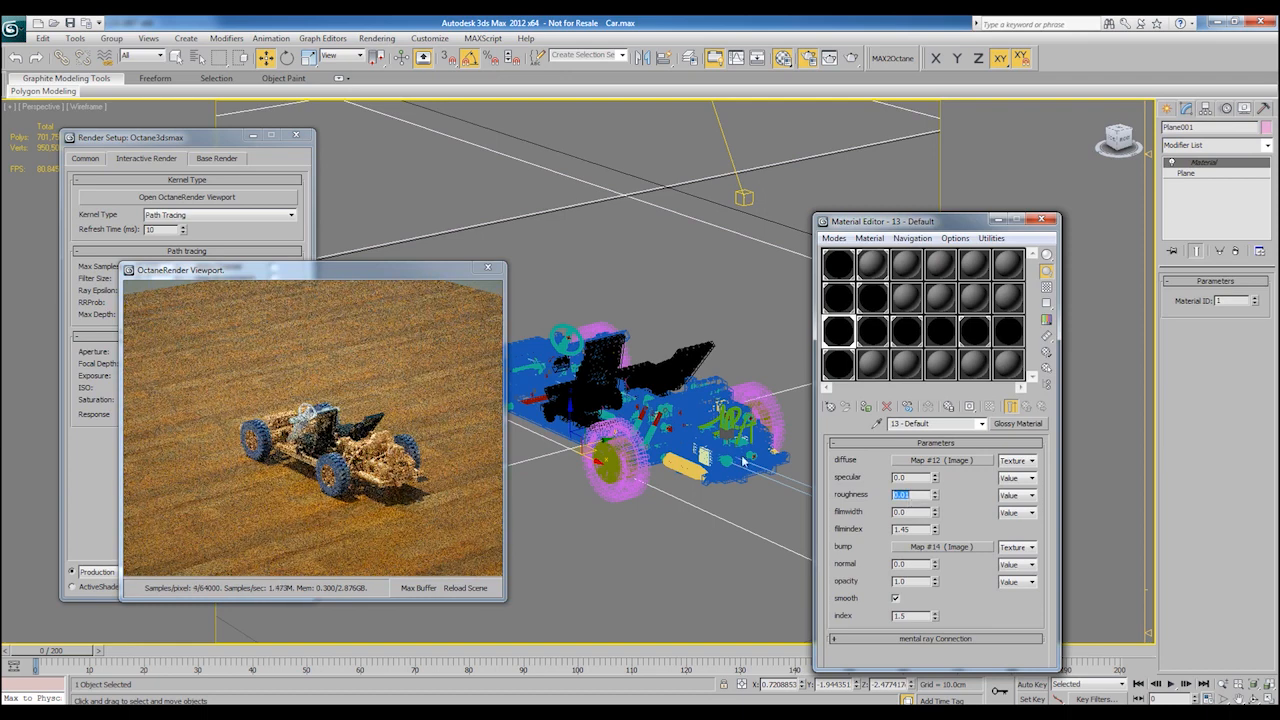
{"action": "middle_click_drag", "start_coordinate": [711, 422], "coordinate": [708, 311], "text": "alt"}
{"action": "scroll", "coordinate": [649, 426], "scroll_direction": "up", "scroll_amount": 4}
{"action": "scroll", "coordinate": [603, 408], "scroll_direction": "down", "scroll_amount": 4}
{"action": "left_click", "coordinate": [1041, 219]}
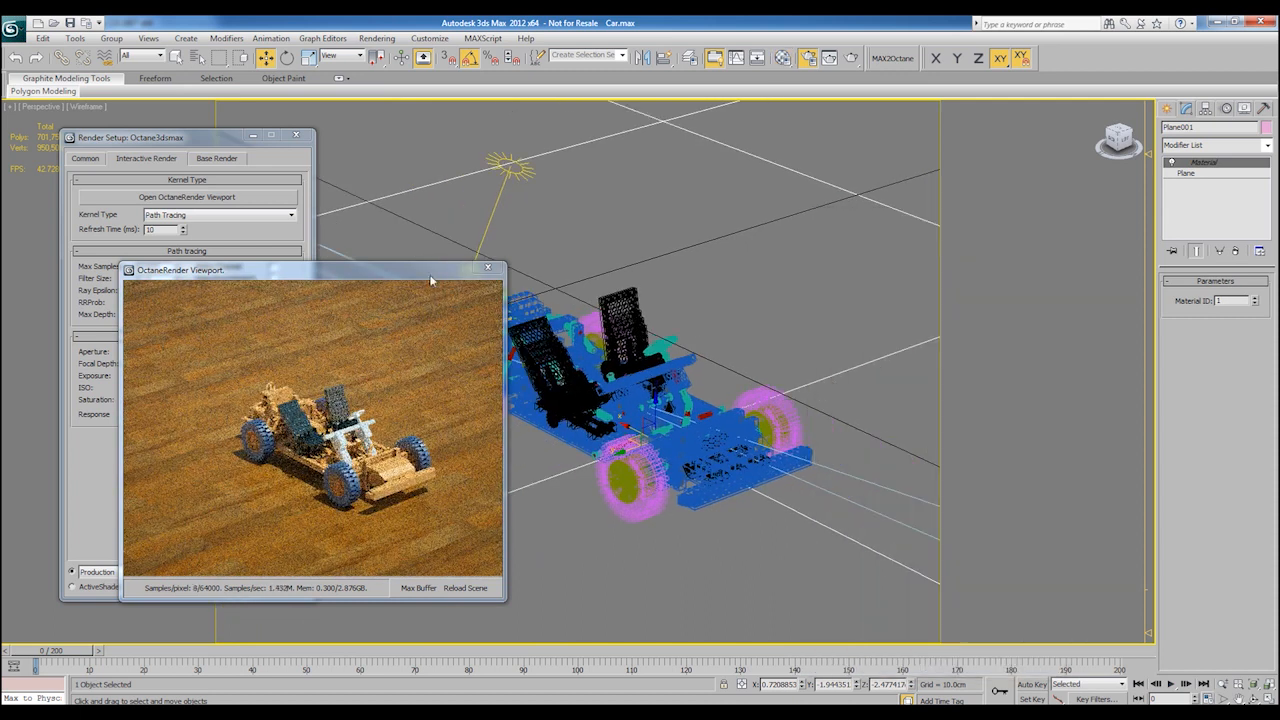
Step: Move the OctaneRender preview window clear of the car and Render Setup, keeping the Interactive Render settings shown
{"action": "left_click_drag", "start_coordinate": [425, 270], "coordinate": [756, 183]}
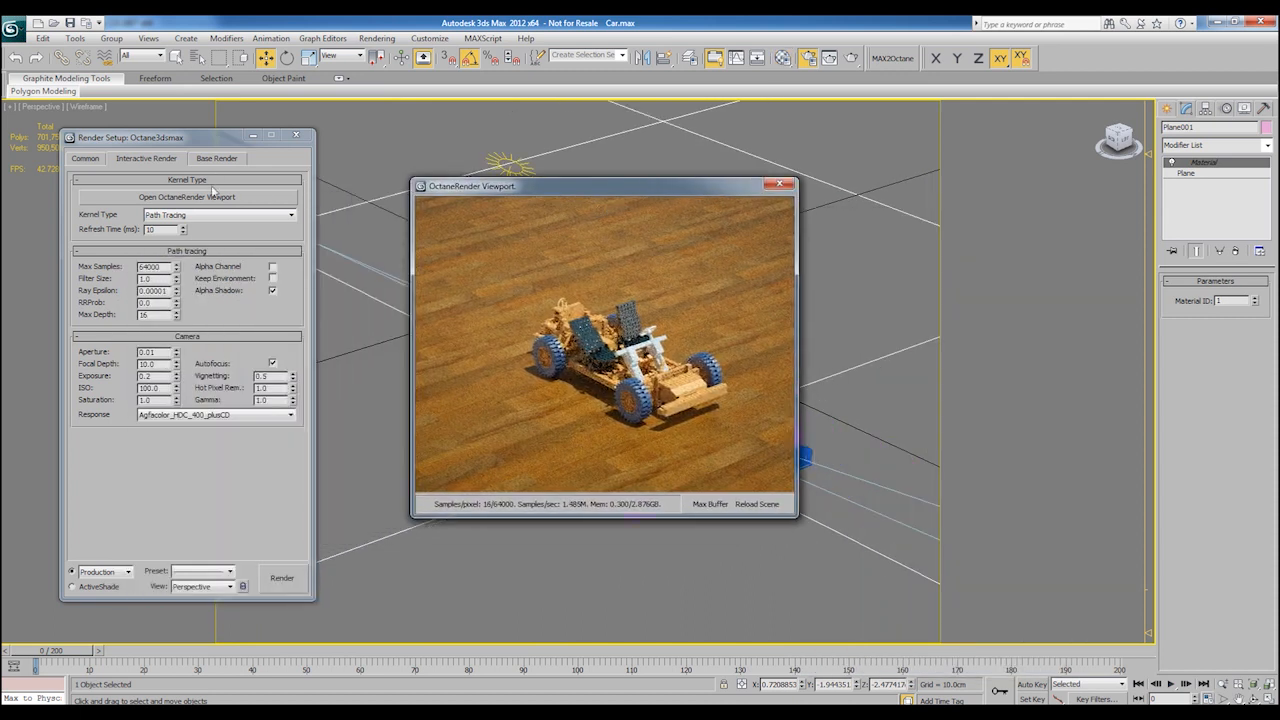
{"action": "left_click", "coordinate": [207, 165]}
{"action": "left_click", "coordinate": [156, 164]}
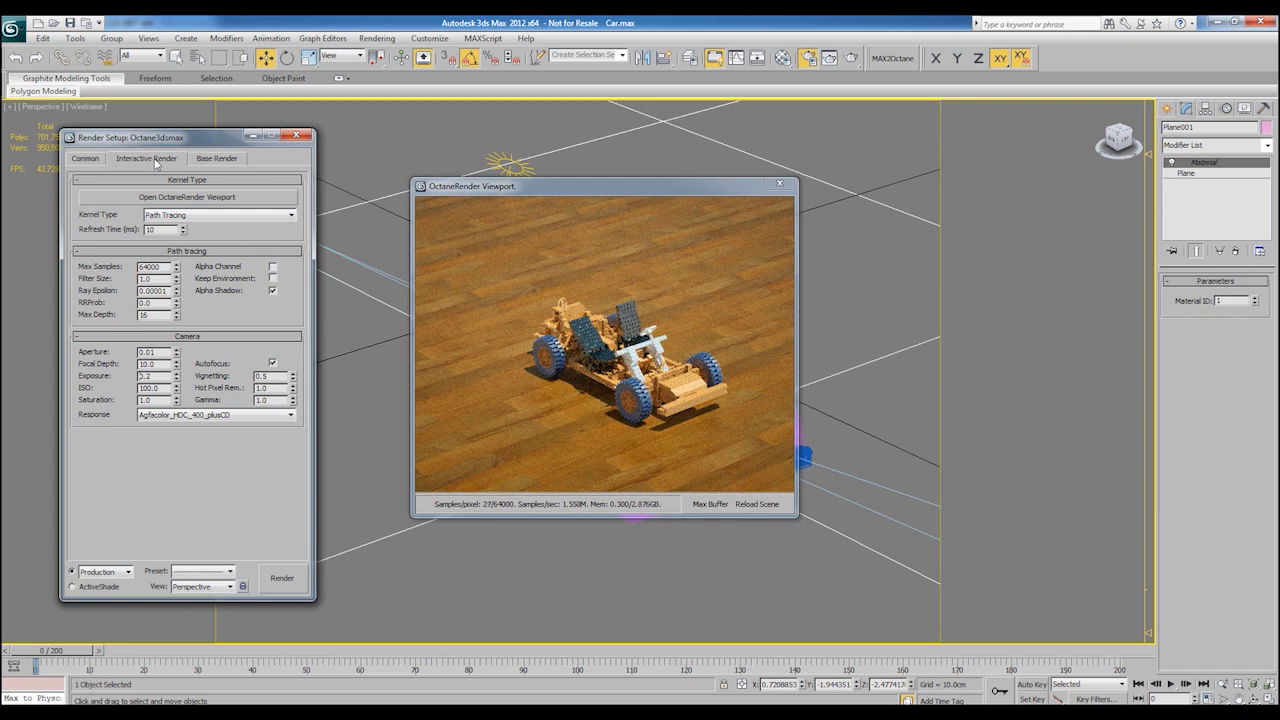
{"action": "left_click_drag", "start_coordinate": [605, 184], "coordinate": [890, 126]}
{"action": "middle_click_drag", "start_coordinate": [567, 358], "coordinate": [574, 406]}
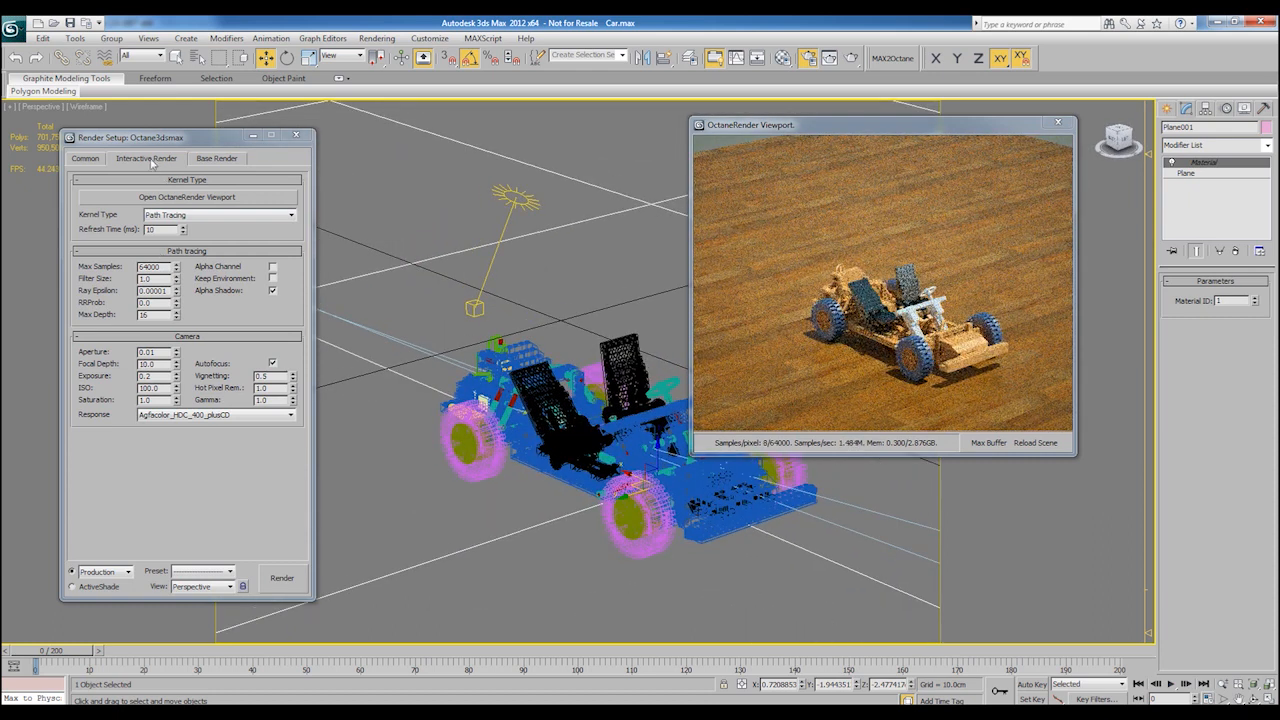
{"action": "left_click", "coordinate": [166, 165]}
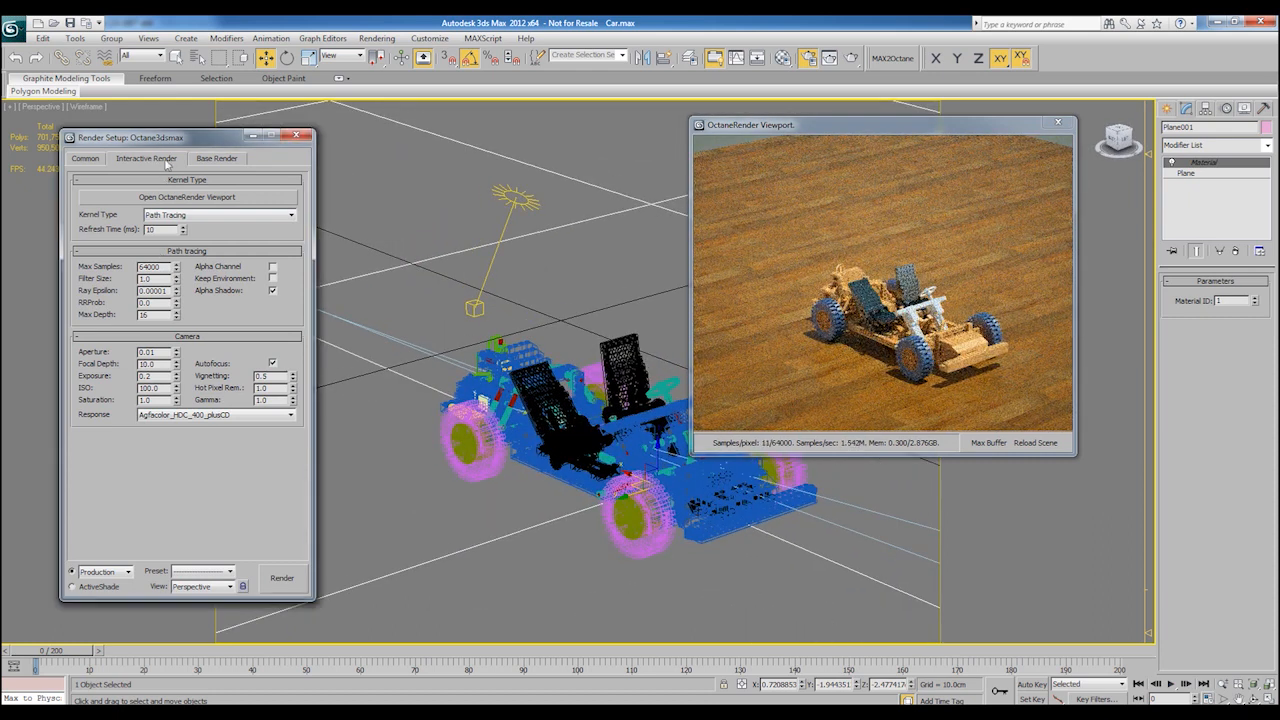
Step: Set the Base Render kernel's maximum samples to 256 in Render Setup and recentre the car in the viewport
{"action": "left_click", "coordinate": [228, 158]}
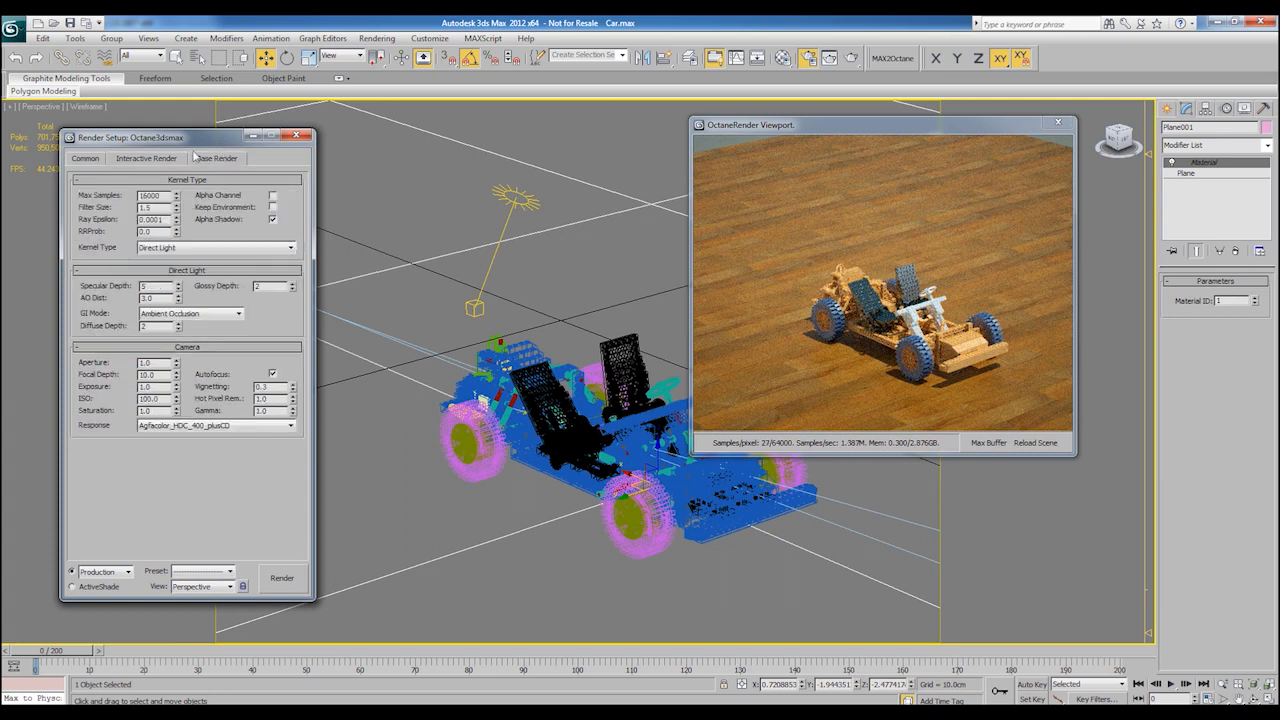
{"action": "left_click_drag", "start_coordinate": [163, 197], "coordinate": [93, 198]}
{"action": "type", "text": "256"}
{"action": "middle_click_drag", "start_coordinate": [531, 296], "coordinate": [493, 281]}
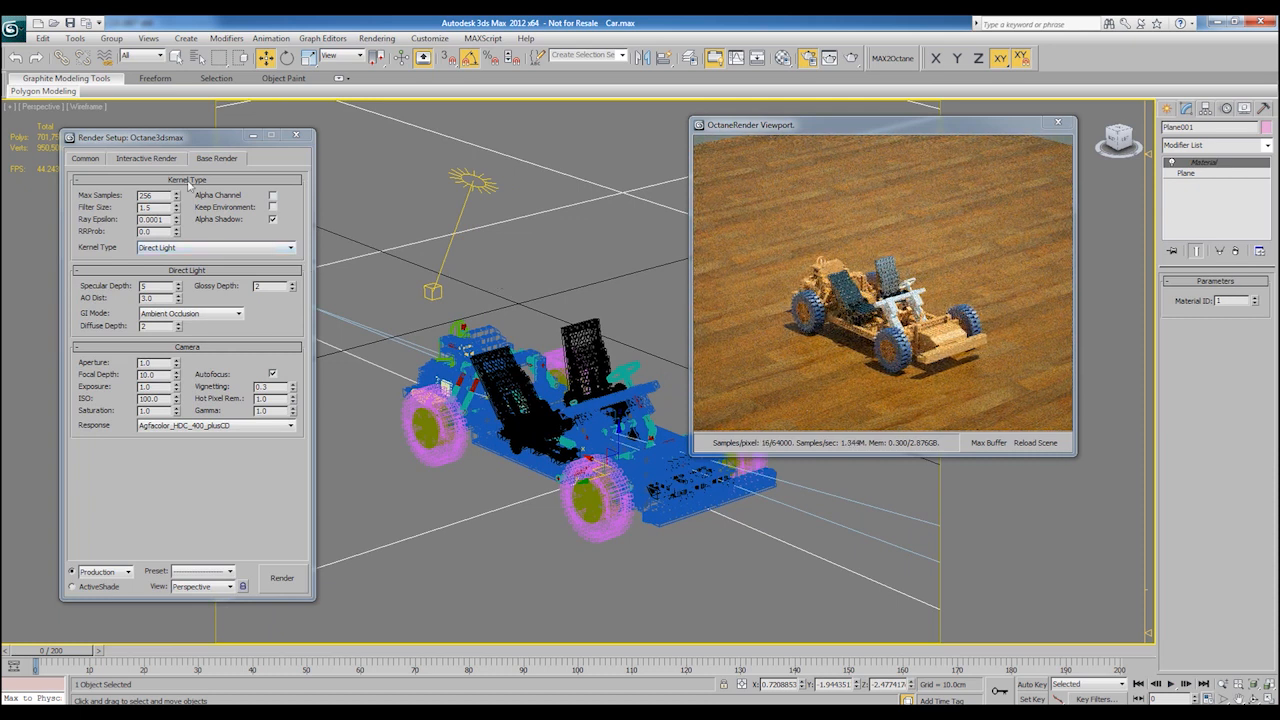
Step: Match the Base Render camera to the interactive settings with aperture 0.01, exposure 0.2 and vignetting 0.5
{"action": "left_click", "coordinate": [152, 158]}
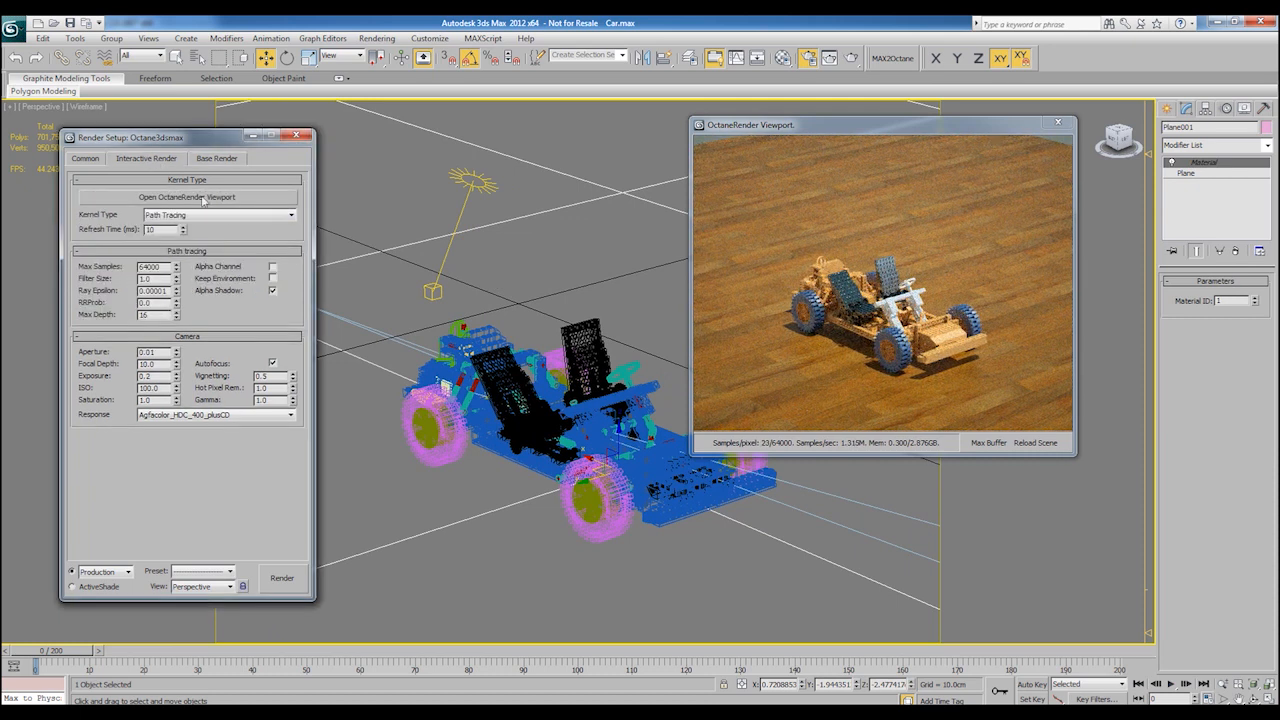
{"action": "left_click", "coordinate": [206, 158]}
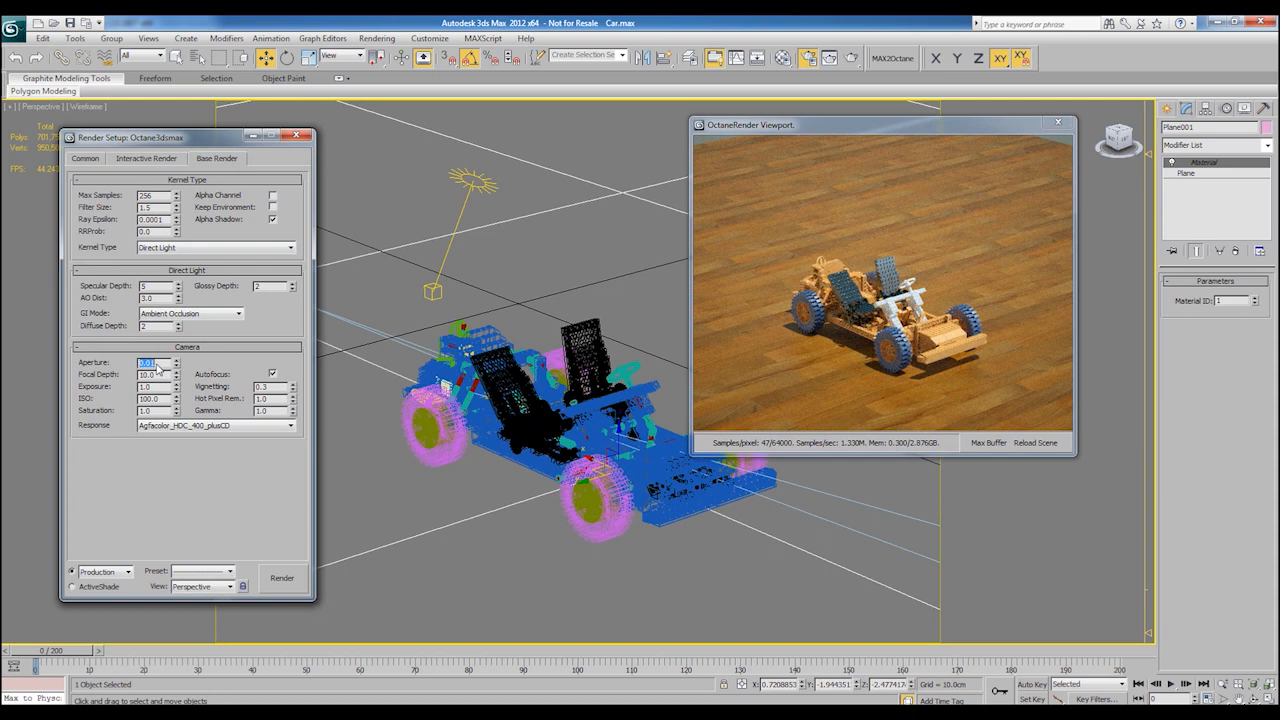
{"action": "left_click", "coordinate": [156, 160]}
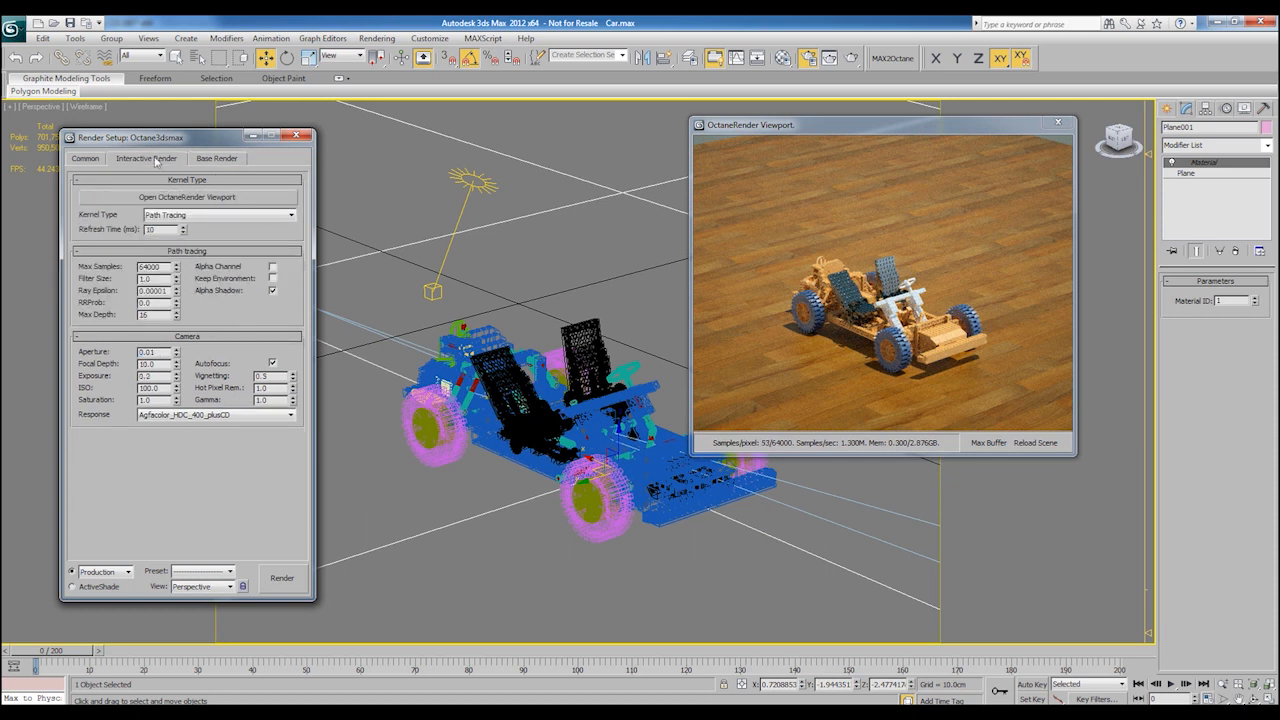
{"action": "left_click", "coordinate": [230, 160]}
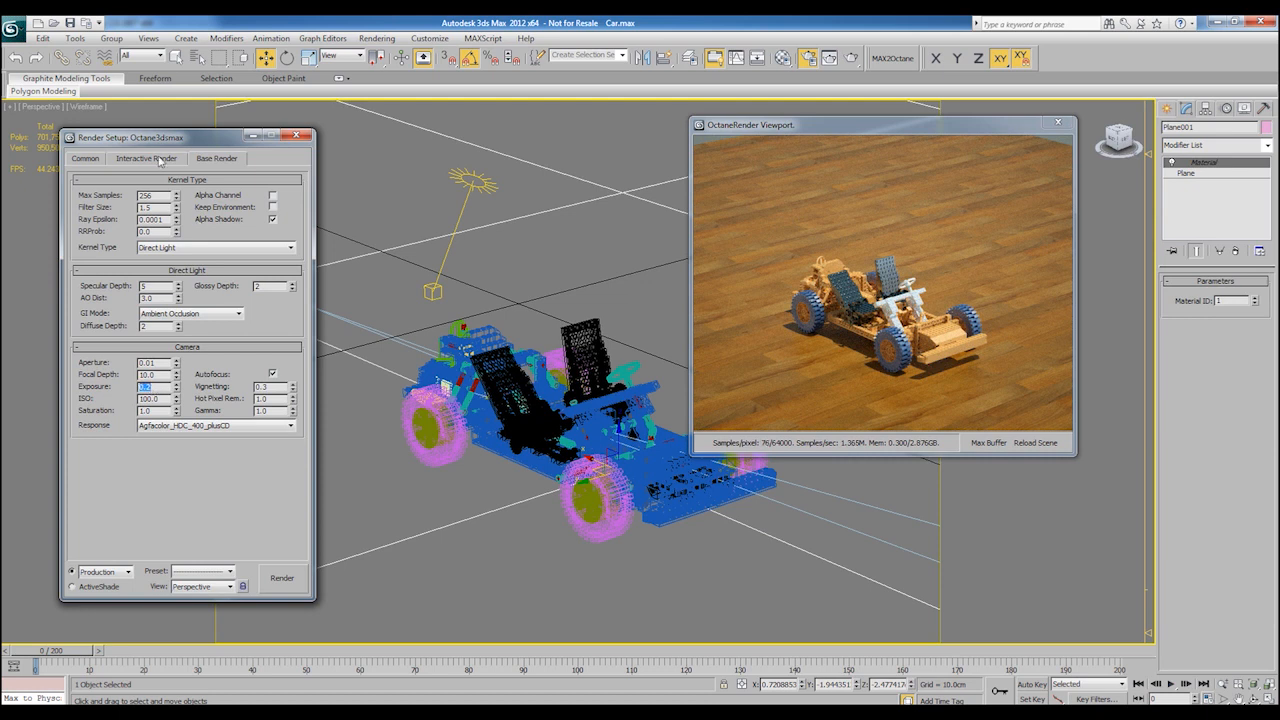
{"action": "left_click", "coordinate": [158, 160]}
{"action": "left_click", "coordinate": [274, 389]}
Step: Select the OctaneDayLight above the car and move the Render Setup window out of the way of the viewport
{"action": "left_click", "coordinate": [481, 186]}
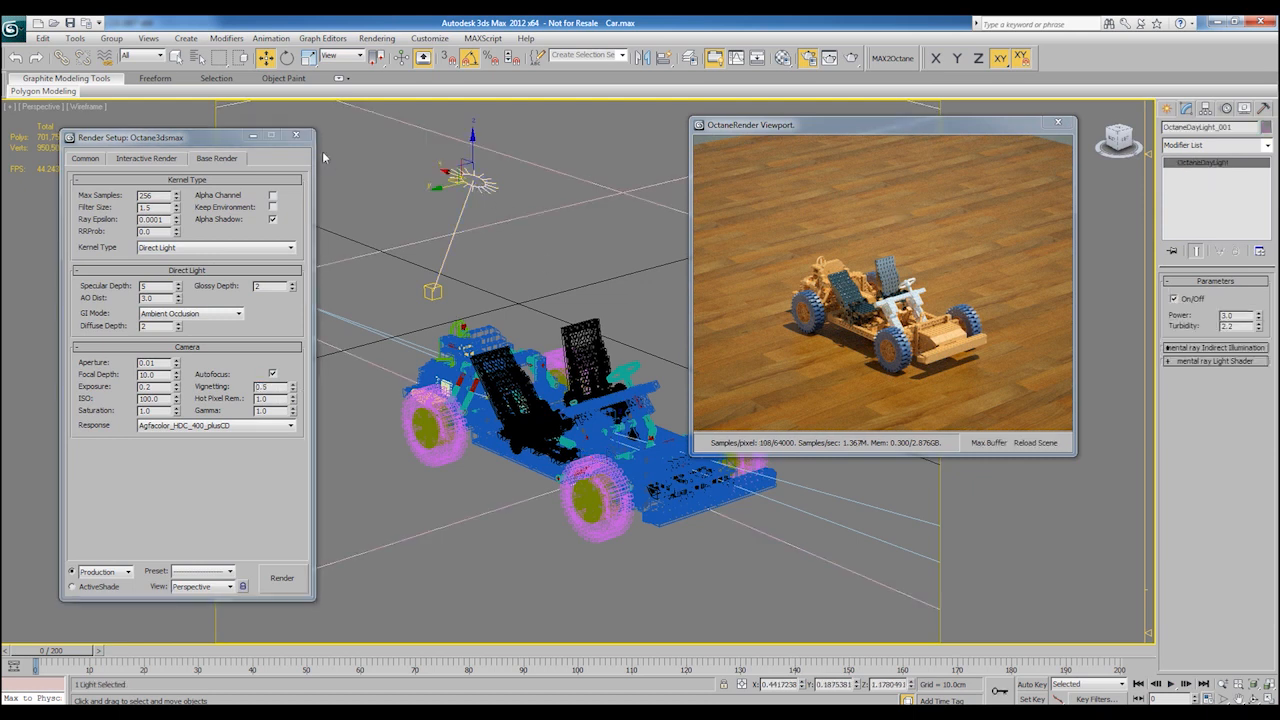
{"action": "left_click_drag", "start_coordinate": [240, 142], "coordinate": [1098, 474]}
{"action": "middle_click_drag", "start_coordinate": [627, 433], "coordinate": [563, 460]}
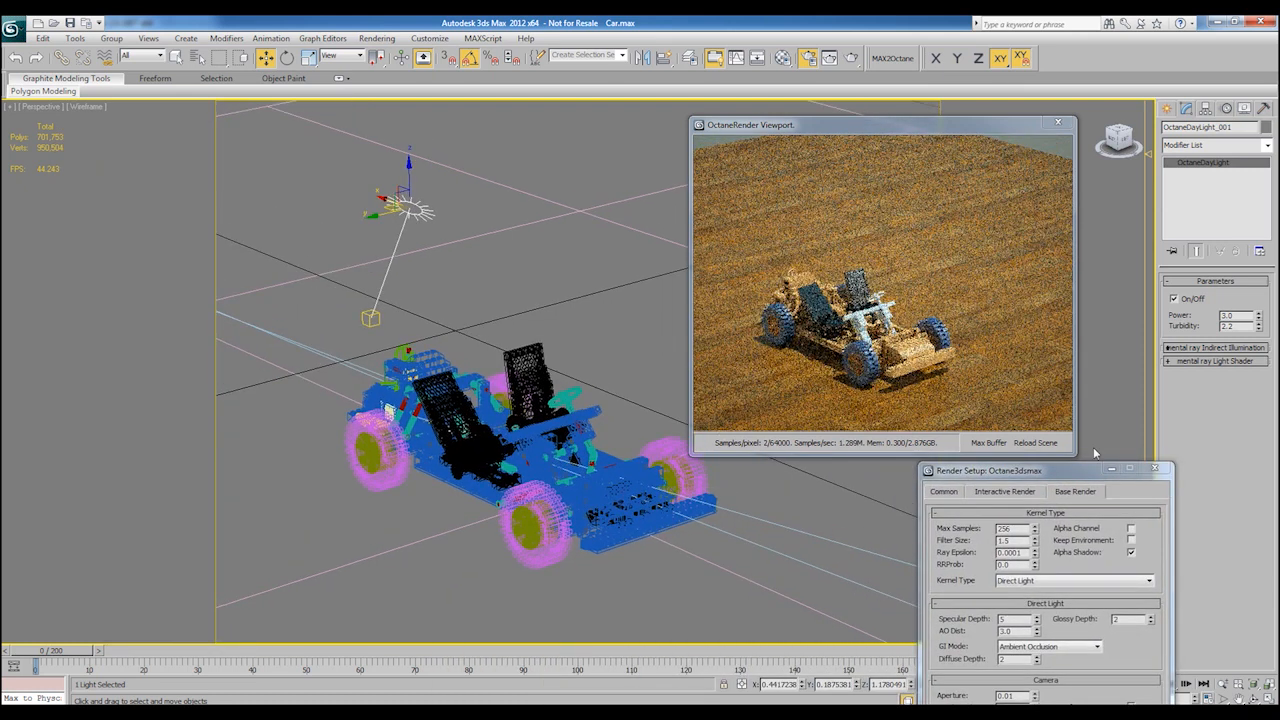
{"action": "left_click_drag", "start_coordinate": [1078, 471], "coordinate": [626, 602]}
Step: Keyframe the daylight with Auto Key, moving it low to the car's other side at frame 20, and preview the lighting at frame 5
{"action": "left_click", "coordinate": [1032, 685]}
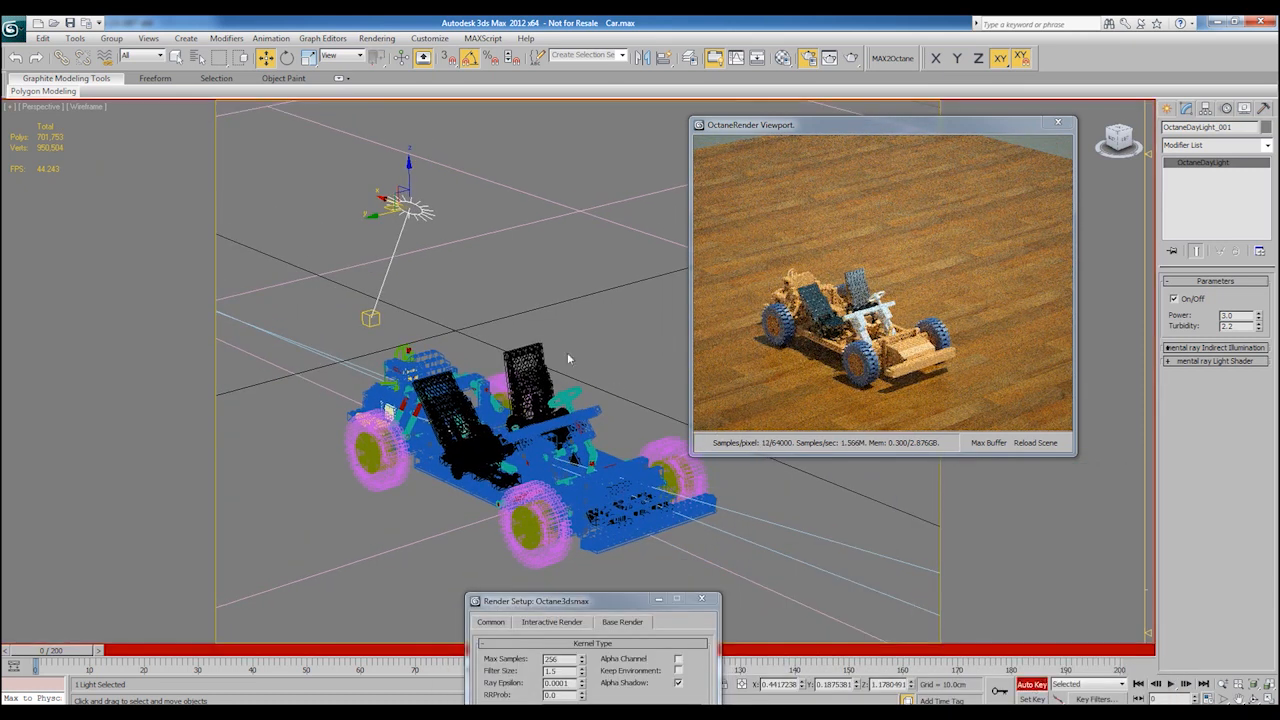
{"action": "middle_click_drag", "start_coordinate": [567, 352], "coordinate": [561, 342], "text": "alt"}
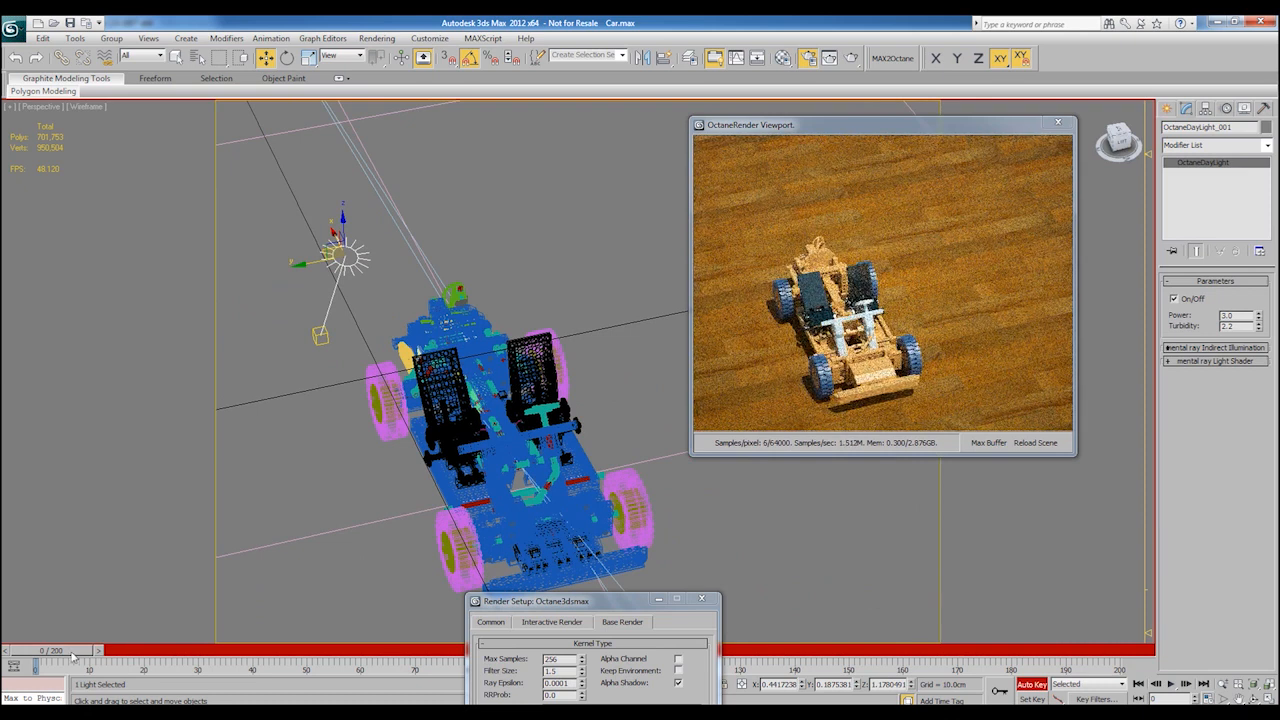
{"action": "left_click_drag", "start_coordinate": [75, 651], "coordinate": [180, 651]}
{"action": "middle_click_drag", "start_coordinate": [339, 359], "coordinate": [352, 335], "text": "alt"}
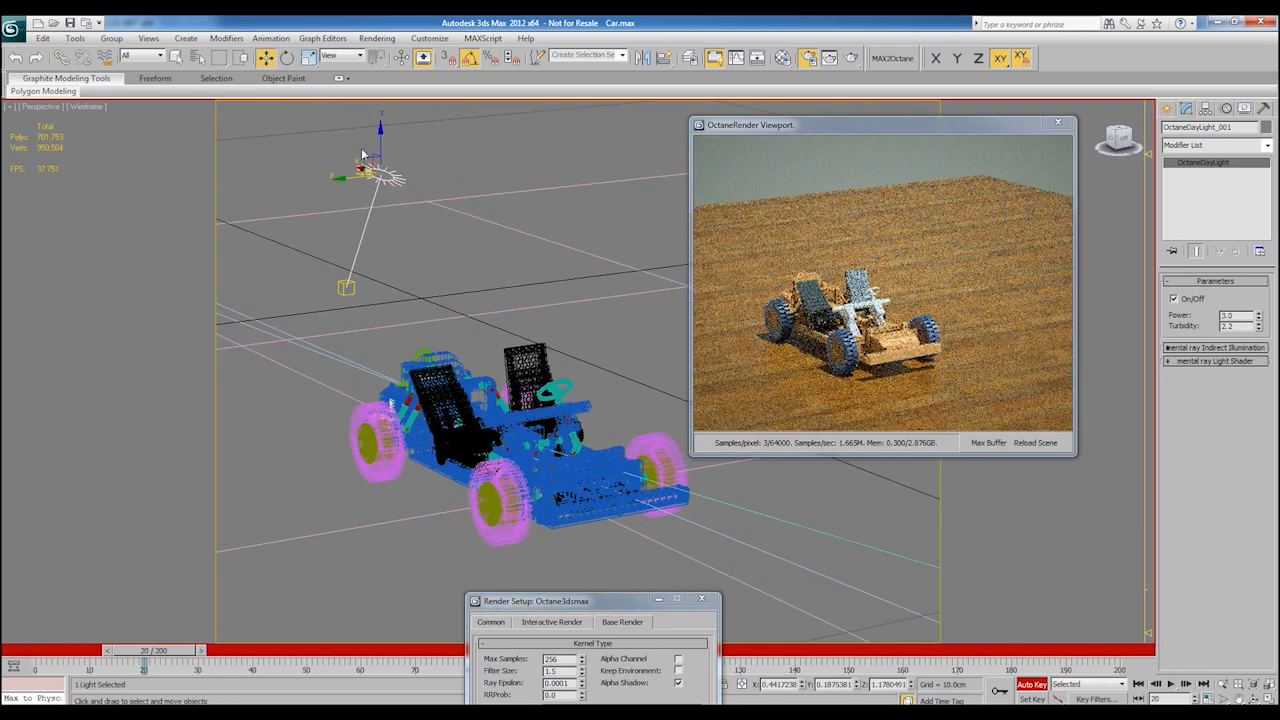
{"action": "middle_click_drag", "start_coordinate": [432, 274], "coordinate": [403, 262], "text": "alt"}
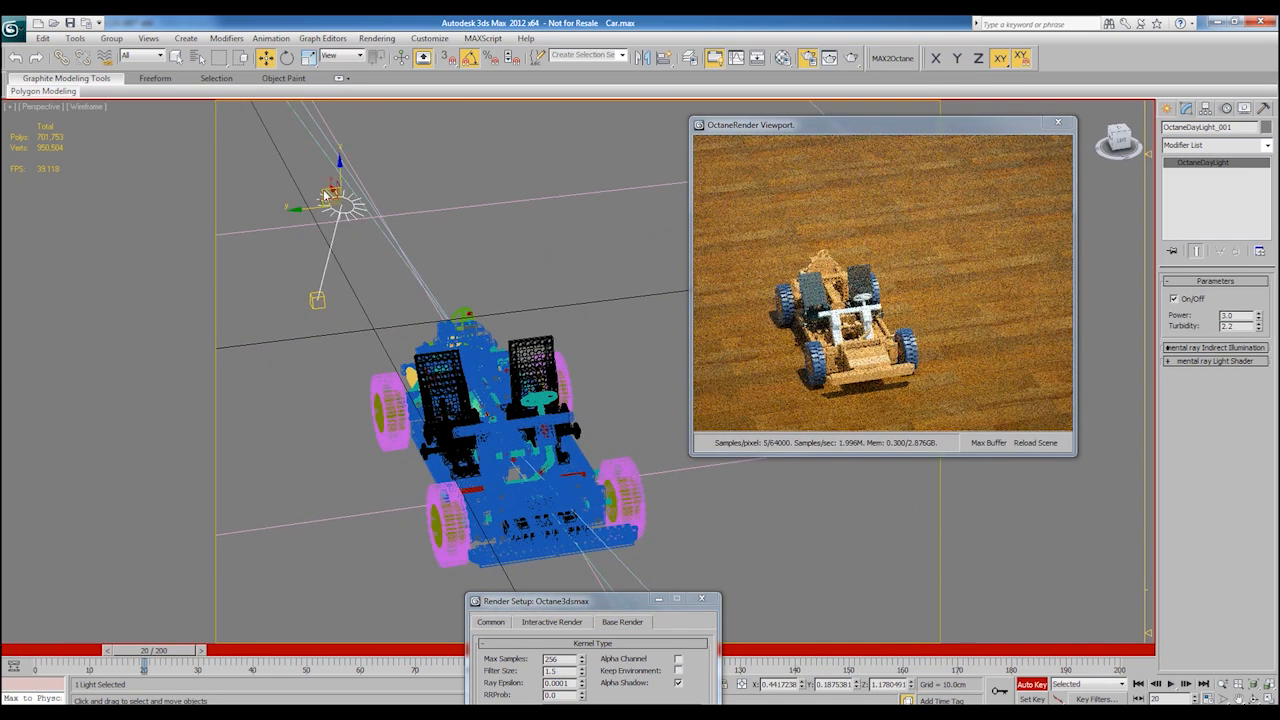
{"action": "left_click_drag", "start_coordinate": [335, 199], "coordinate": [542, 330]}
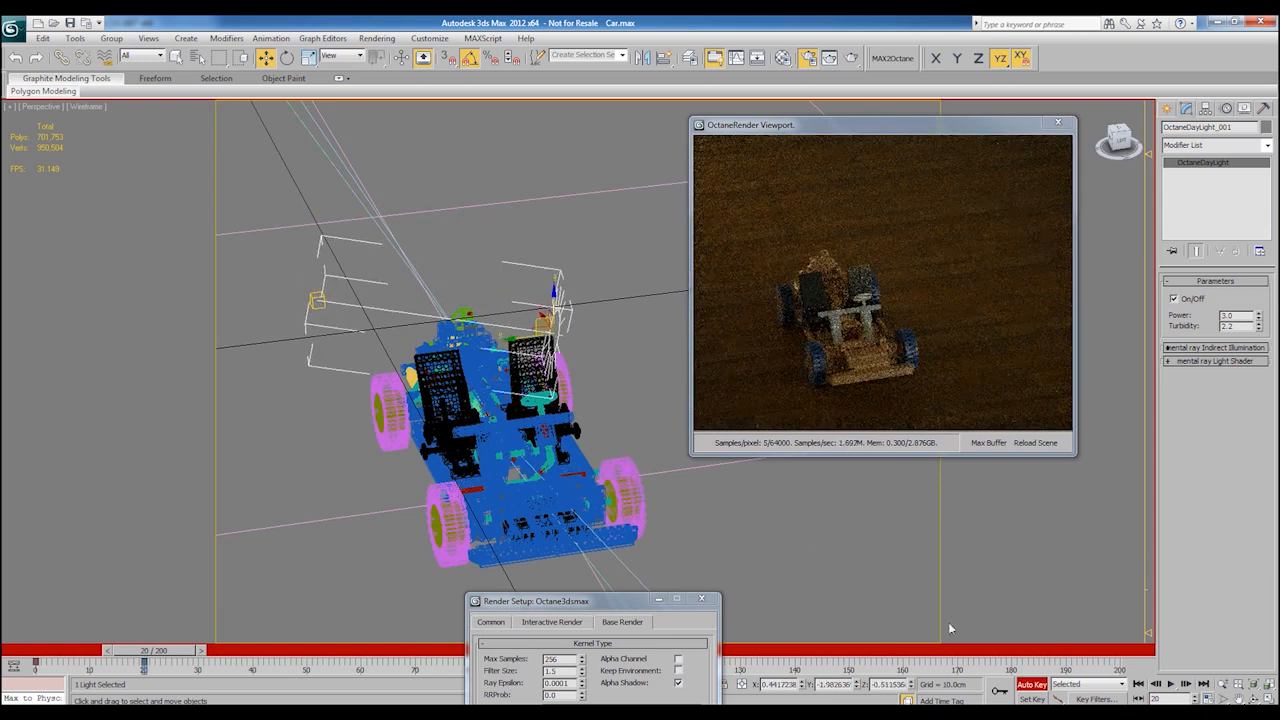
{"action": "left_click", "coordinate": [1033, 685]}
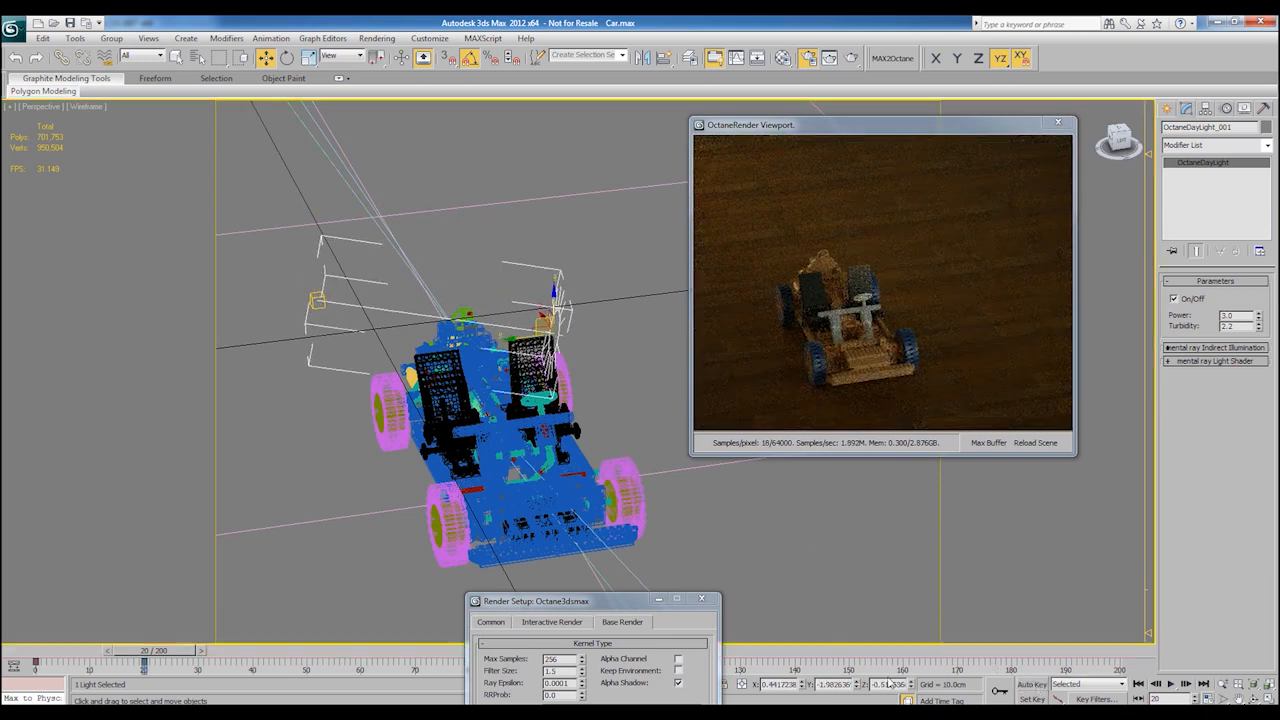
{"action": "left_click_drag", "start_coordinate": [172, 652], "coordinate": [95, 646]}
{"action": "middle_click_drag", "start_coordinate": [570, 425], "coordinate": [450, 325], "text": "alt"}
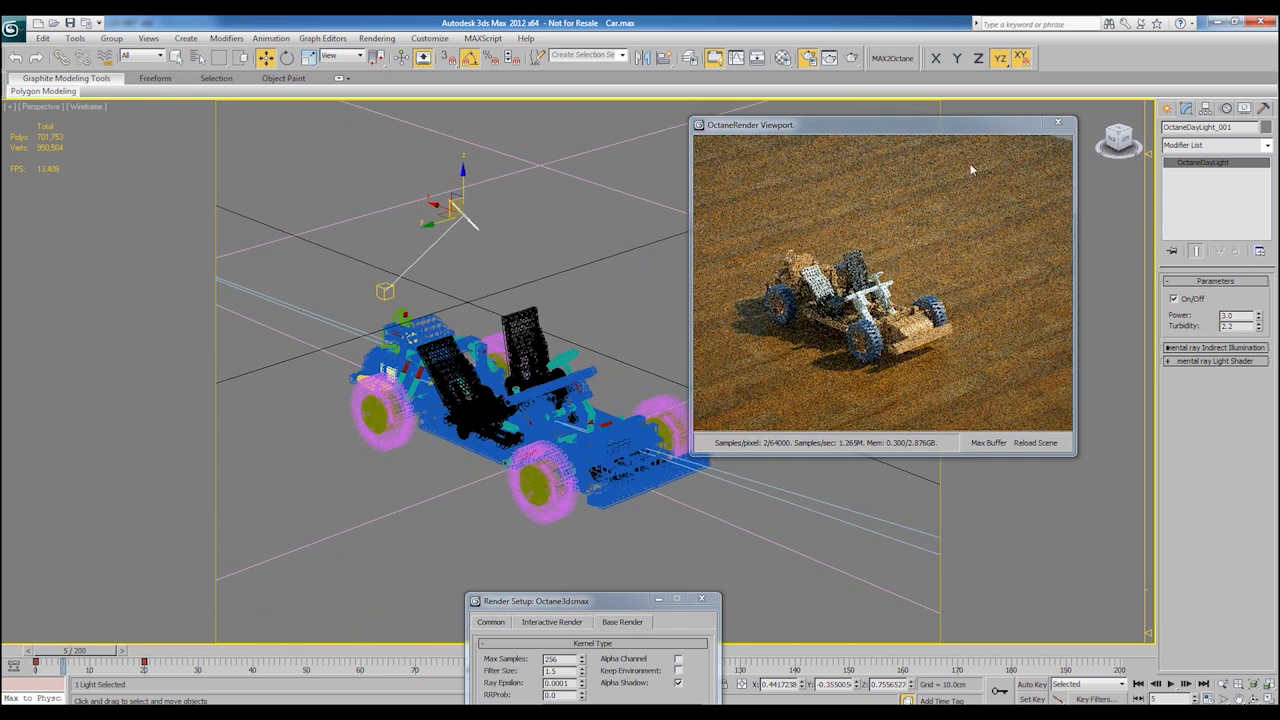
Step: Create a GeoSphere on the floor beside the car and reload the scene in the OctaneRender preview
{"action": "left_click", "coordinate": [1164, 107]}
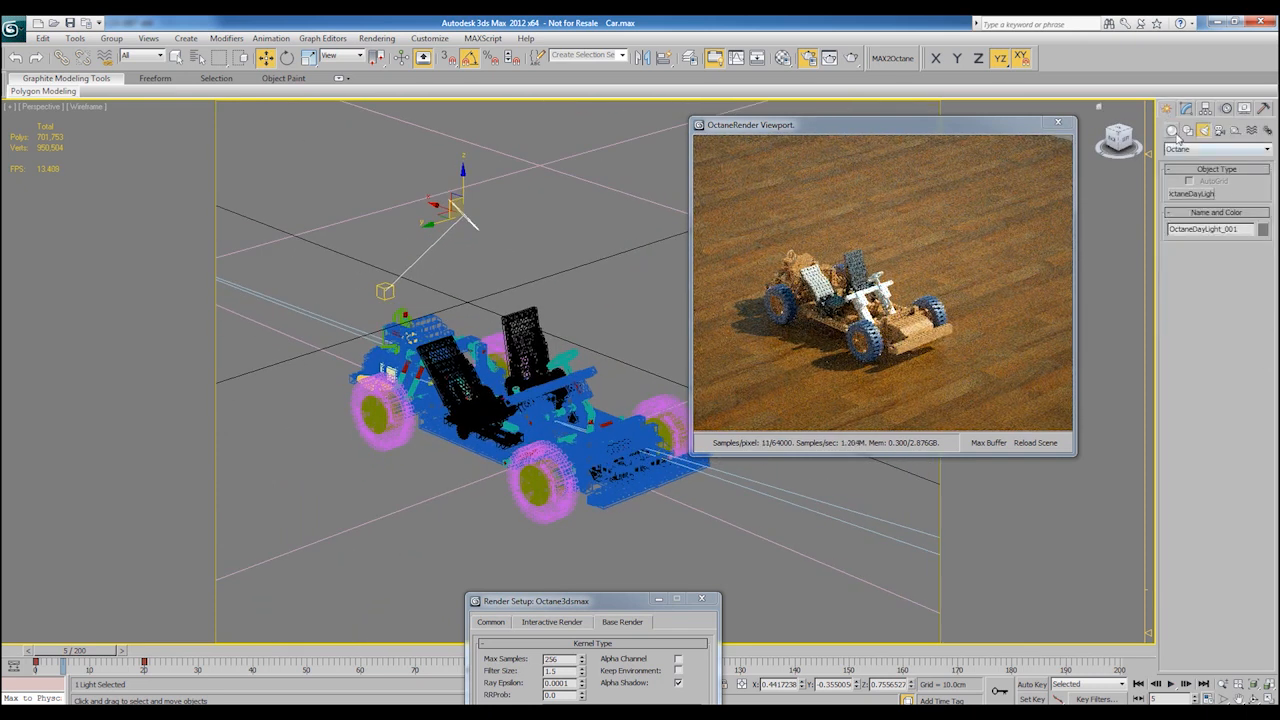
{"action": "left_click", "coordinate": [1242, 207]}
{"action": "middle_click_drag", "start_coordinate": [270, 463], "coordinate": [380, 423]}
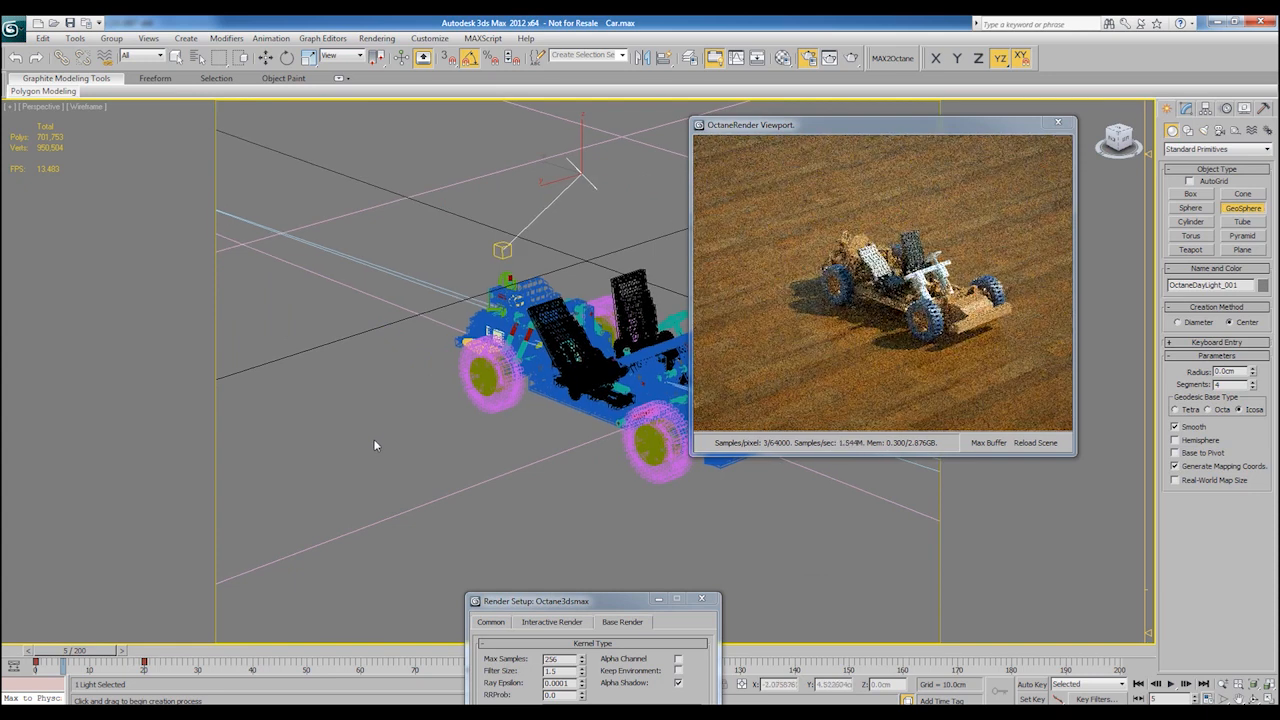
{"action": "left_click_drag", "start_coordinate": [376, 438], "coordinate": [417, 471]}
{"action": "right_click", "coordinate": [458, 462]}
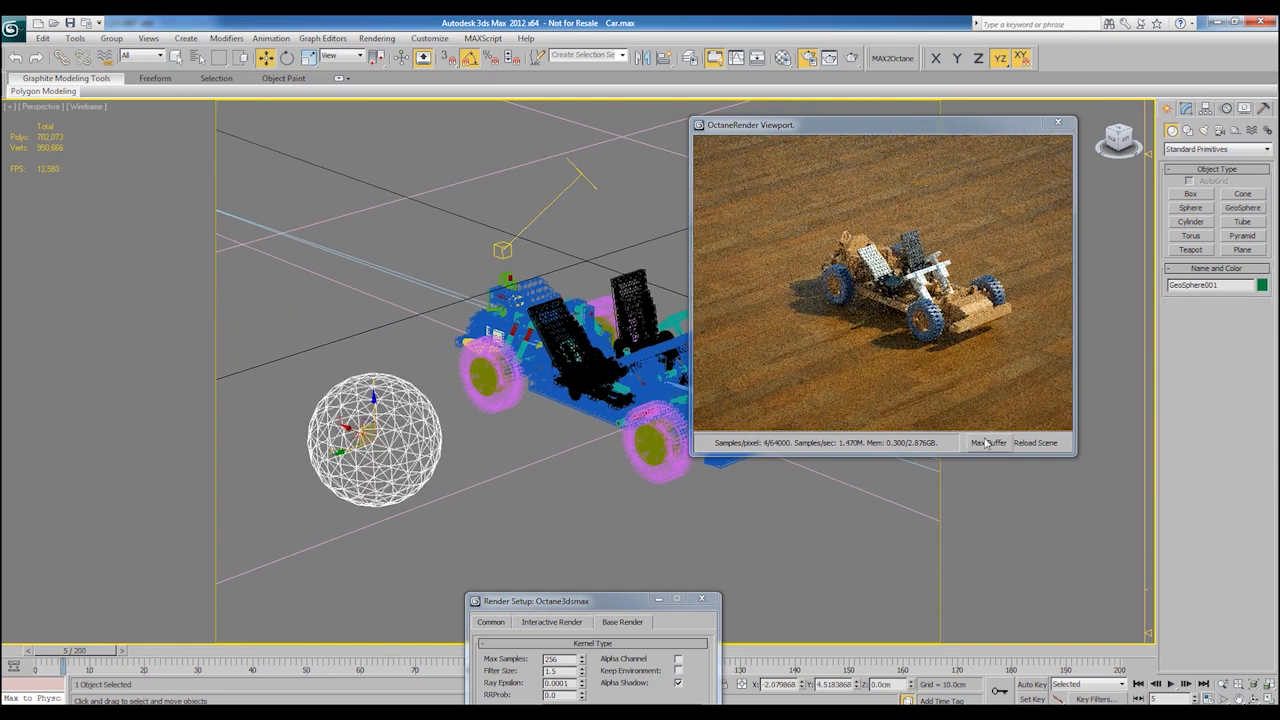
{"action": "left_click", "coordinate": [1038, 444]}
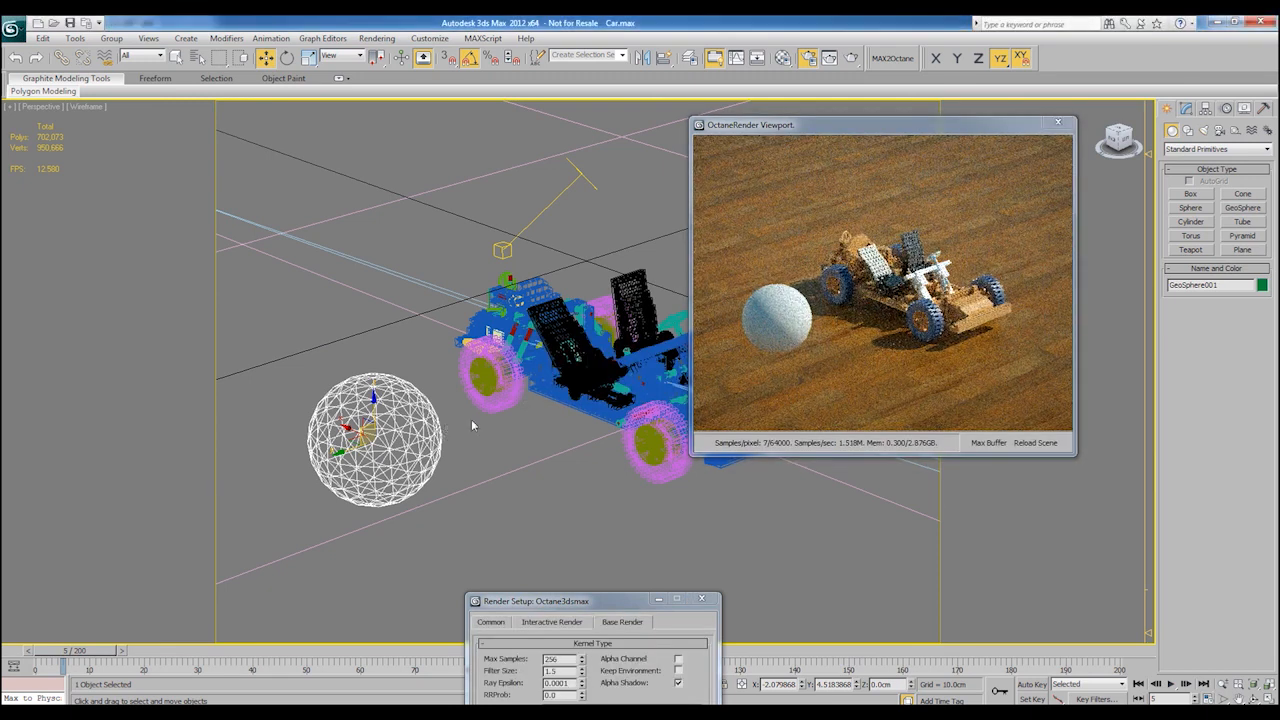
Step: Clear Render Setup off the timeline and keyframe the GeoSphere with Auto Key, moving it away from the car along X at frame 17
{"action": "middle_click_drag", "start_coordinate": [471, 419], "coordinate": [600, 281]}
{"action": "scroll", "coordinate": [471, 326], "scroll_direction": "down", "scroll_amount": 3}
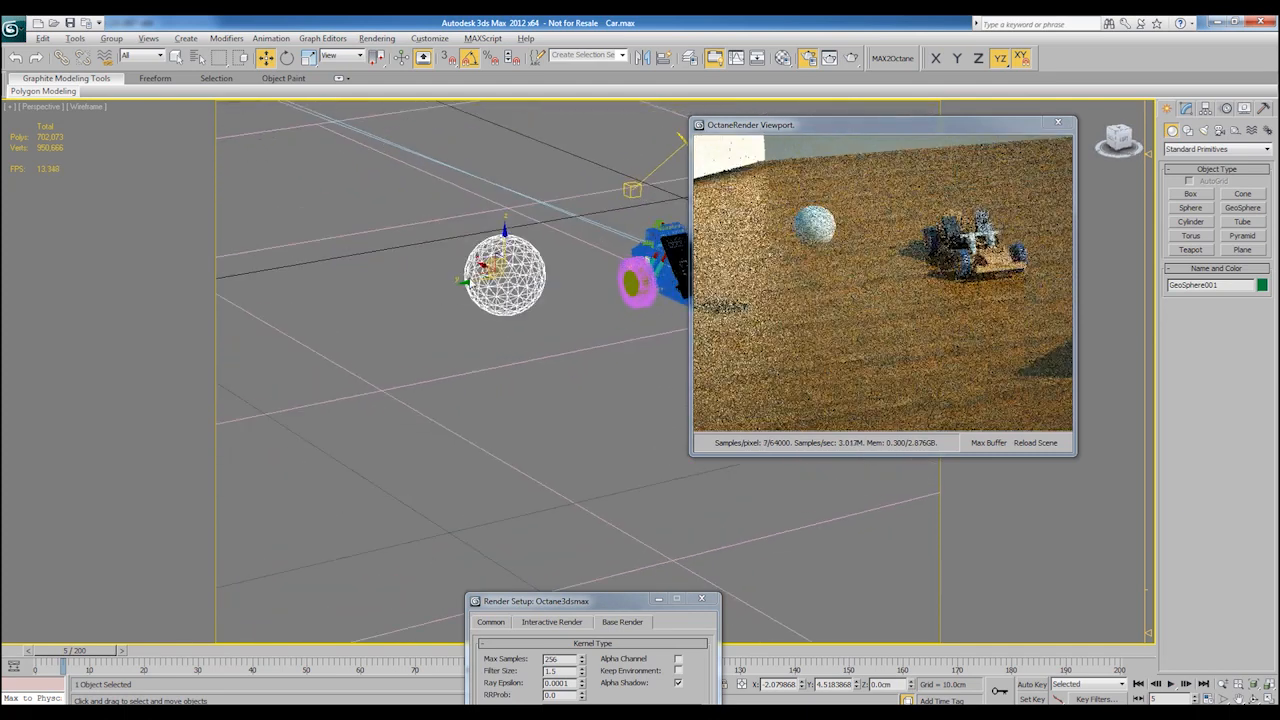
{"action": "left_click_drag", "start_coordinate": [636, 600], "coordinate": [196, 104]}
{"action": "middle_click_drag", "start_coordinate": [580, 161], "coordinate": [557, 233]}
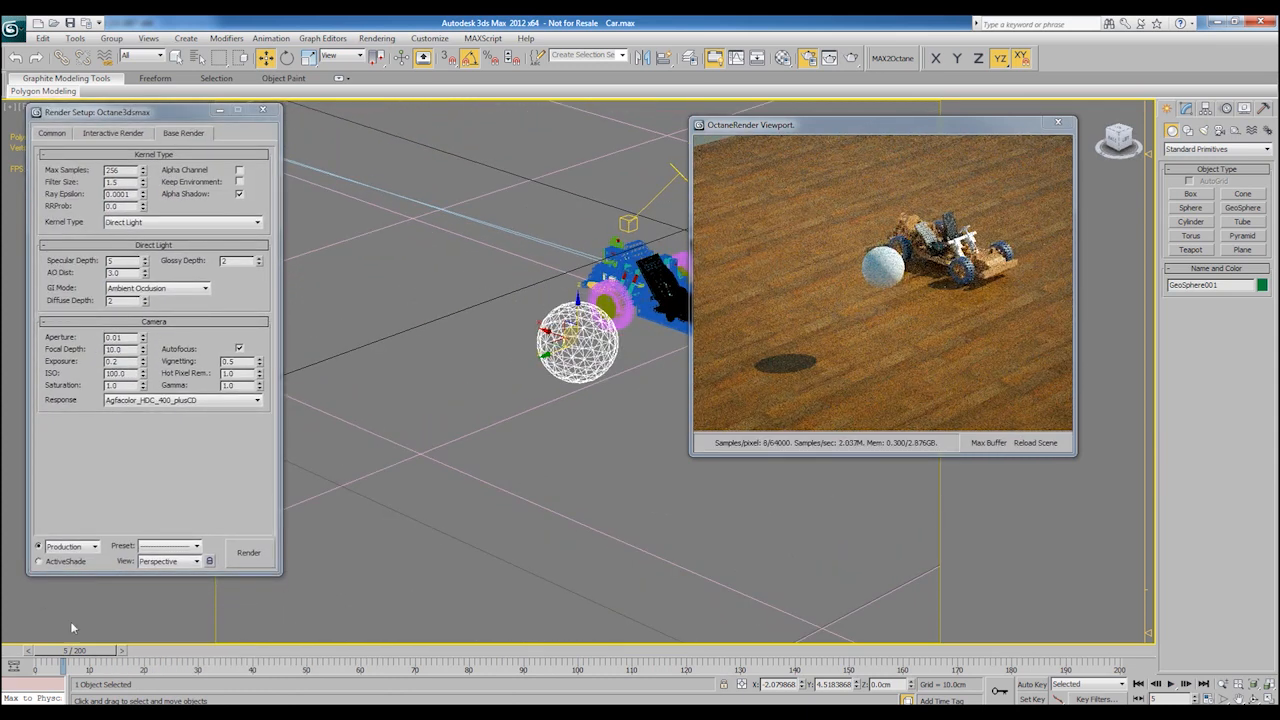
{"action": "left_click_drag", "start_coordinate": [90, 651], "coordinate": [146, 653]}
{"action": "left_click", "coordinate": [1022, 684]}
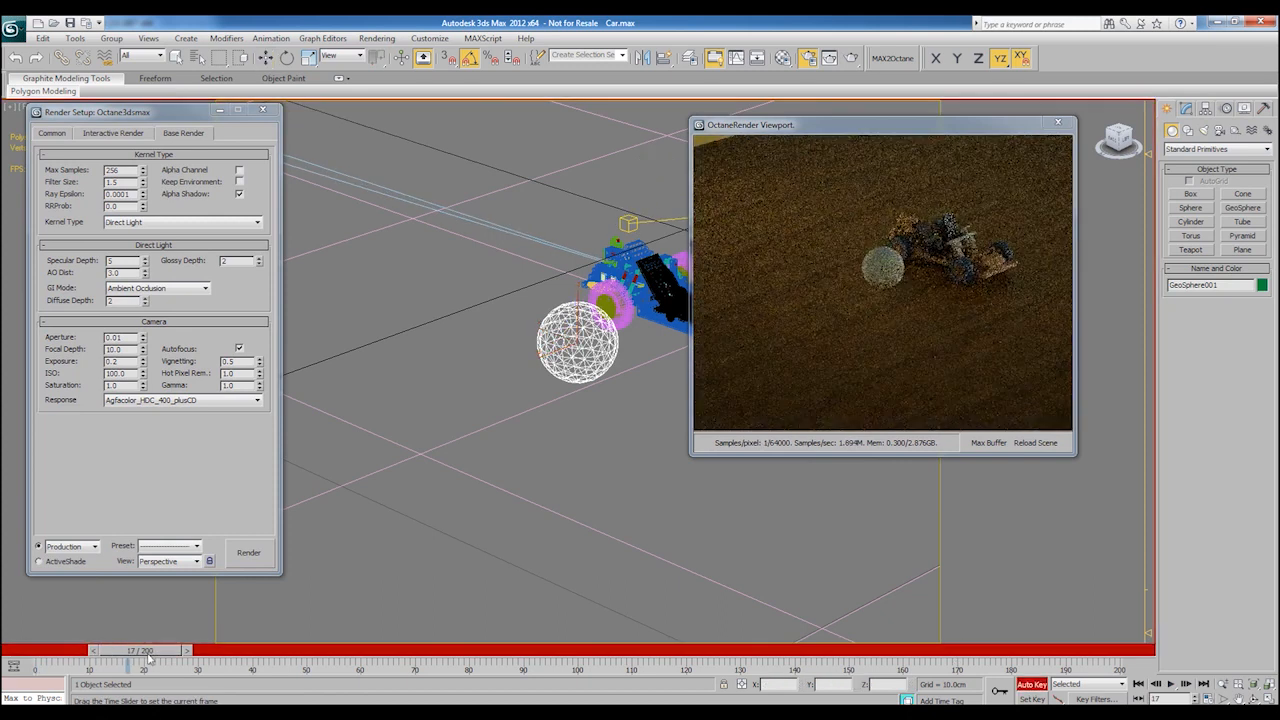
{"action": "key", "text": "w"}
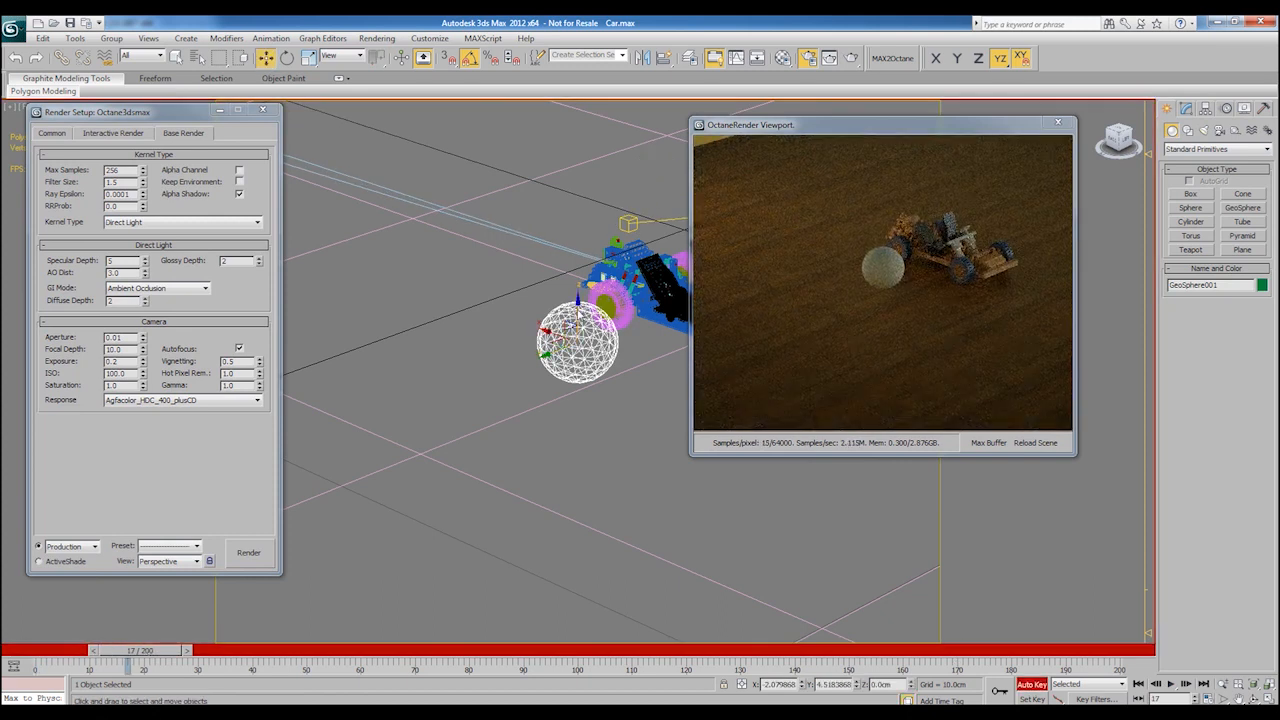
{"action": "left_click_drag", "start_coordinate": [556, 321], "coordinate": [300, 200]}
{"action": "key", "text": "n"}
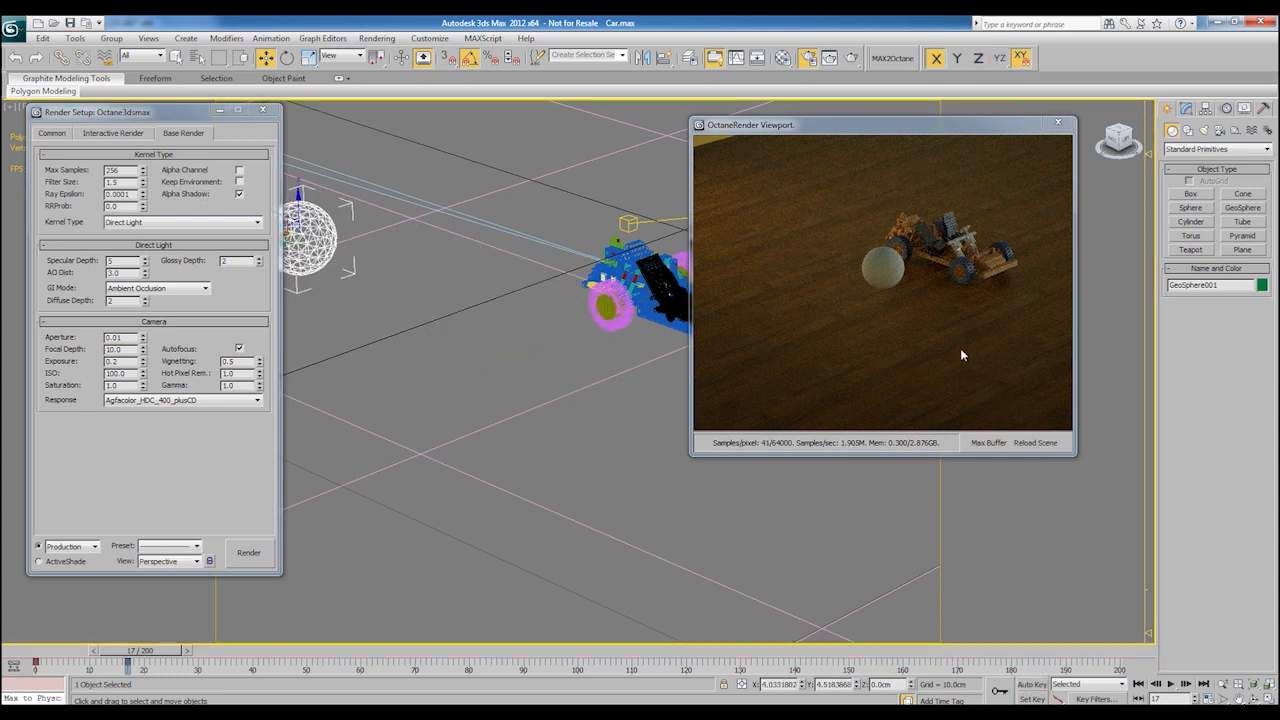
{"action": "left_click_drag", "start_coordinate": [148, 651], "coordinate": [42, 650]}
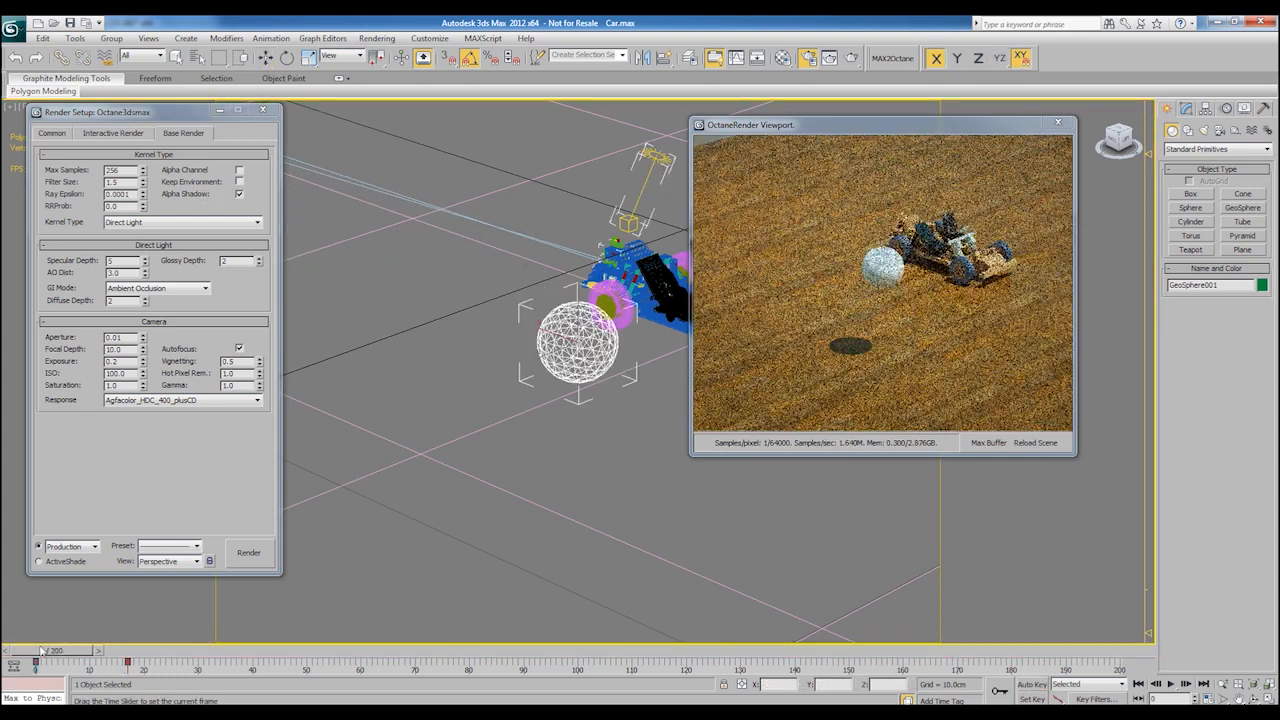
Step: Close the OctaneRender preview and bring Render Setup closer to the middle of the viewport
{"action": "left_click", "coordinate": [1058, 122]}
{"action": "left_click", "coordinate": [1056, 124]}
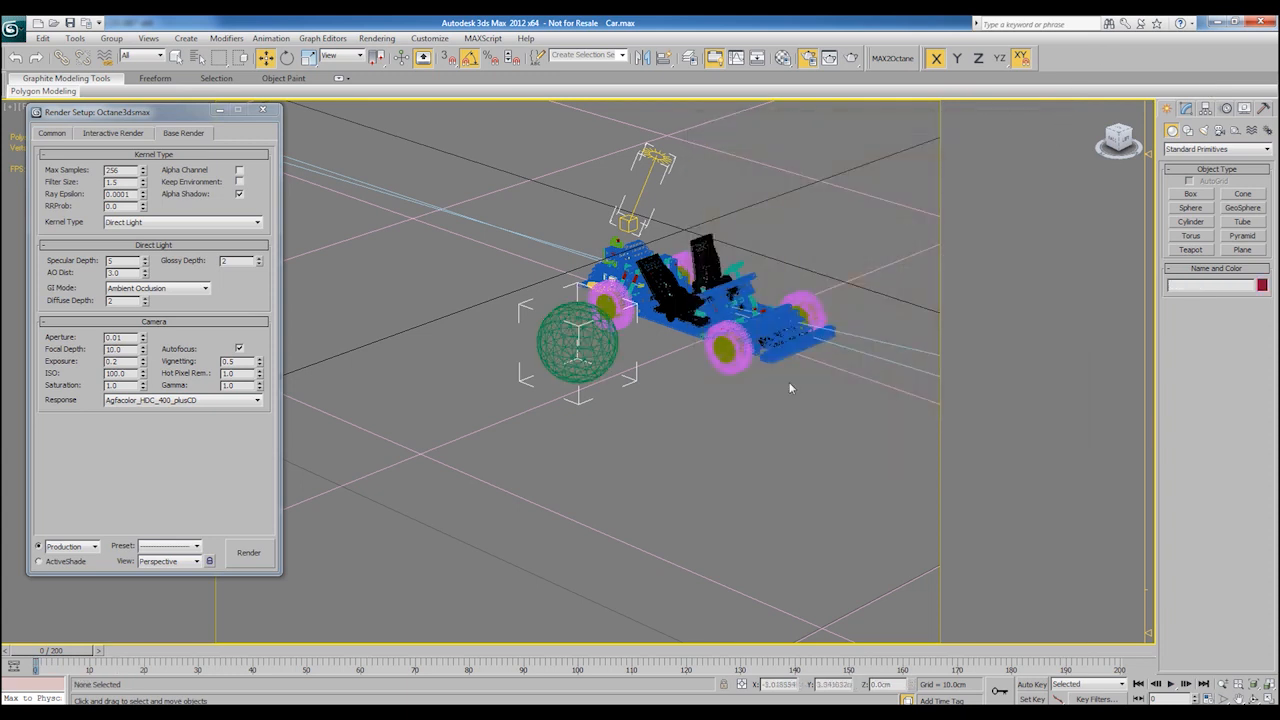
{"action": "left_click_drag", "start_coordinate": [200, 113], "coordinate": [435, 86]}
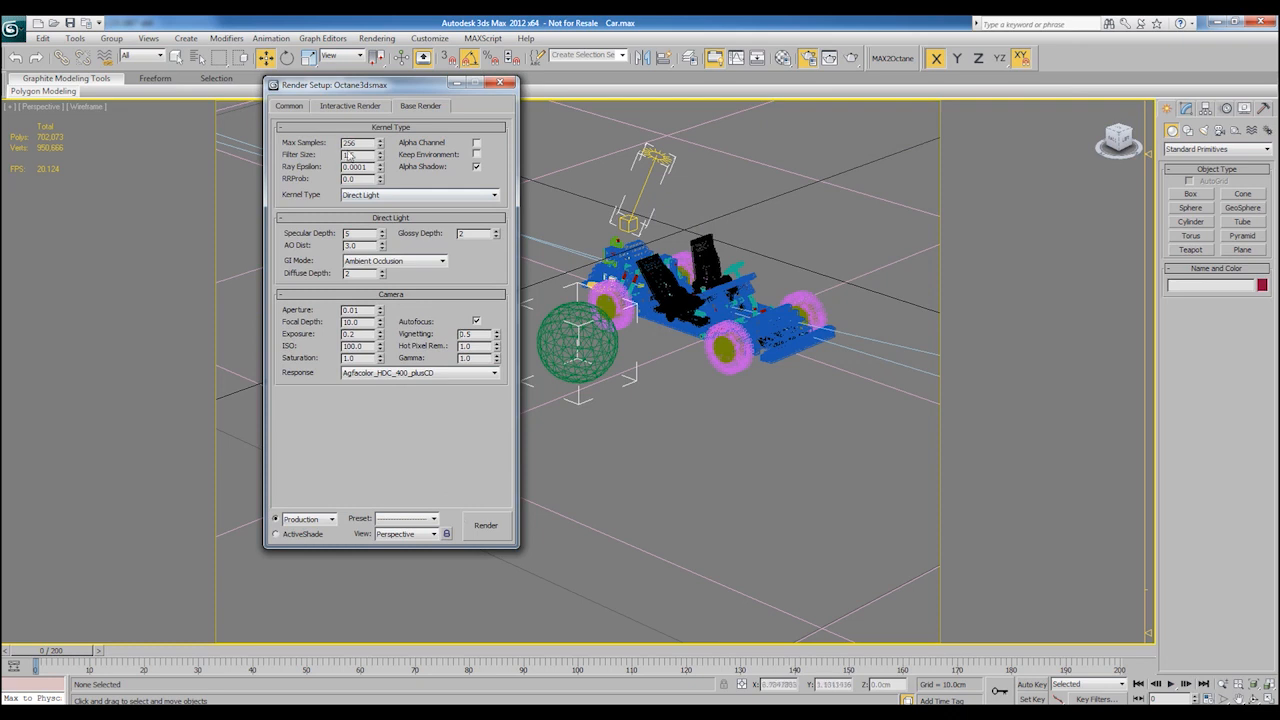
Step: Check the common output settings for the frame range 0 to 11 and start the production render of the Perspective view
{"action": "left_click", "coordinate": [289, 105]}
{"action": "scroll", "coordinate": [420, 180], "scroll_direction": "up", "scroll_amount": 3}
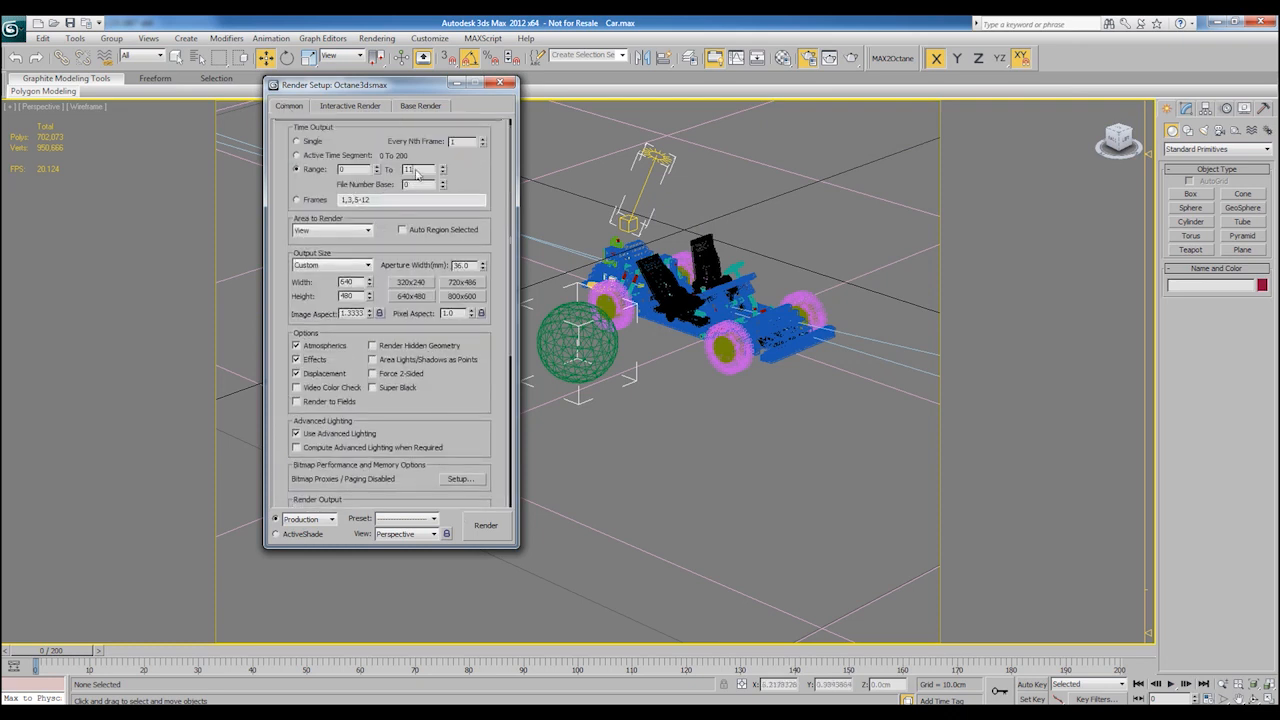
{"action": "left_click", "coordinate": [410, 106]}
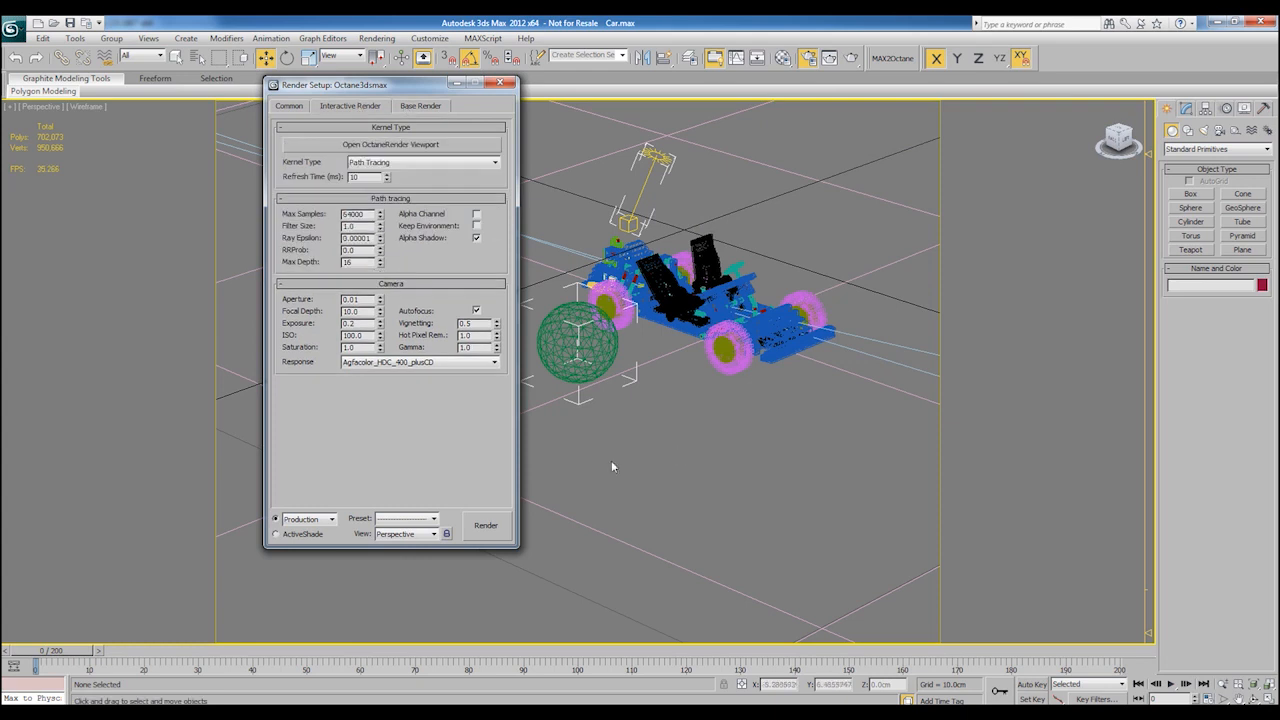
{"action": "left_click", "coordinate": [497, 528]}
{"action": "left_click", "coordinate": [606, 383]}
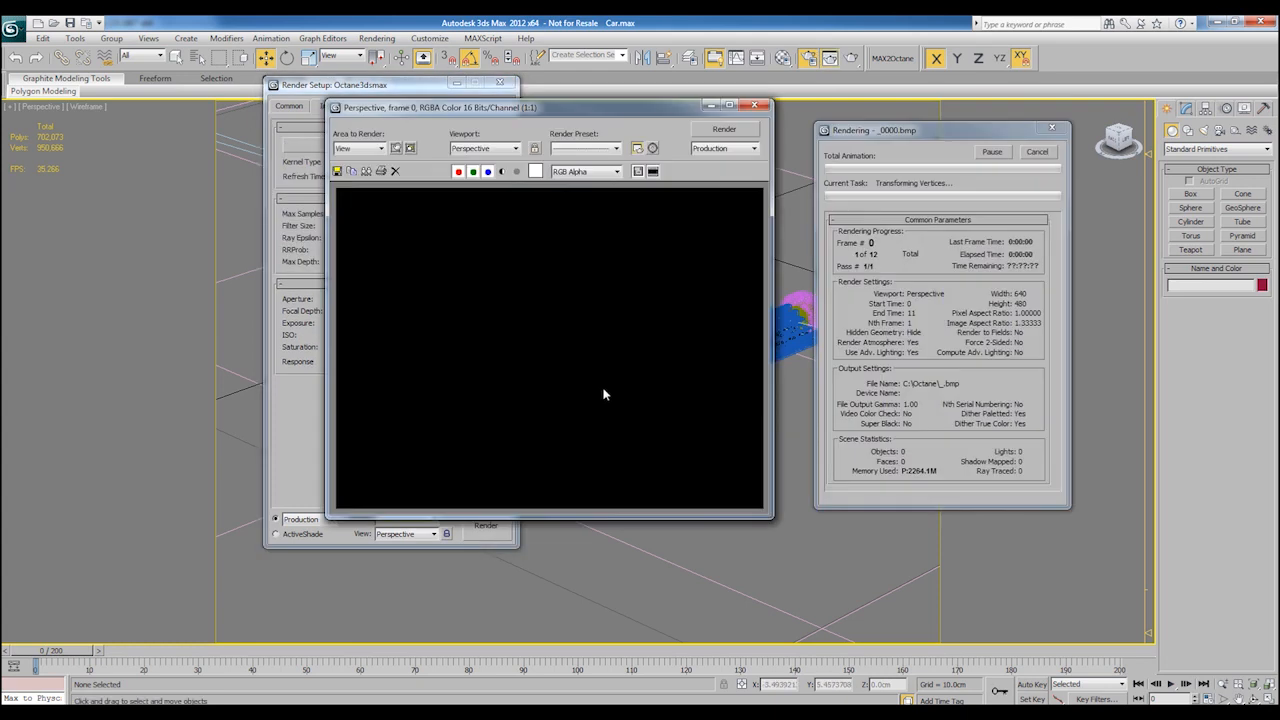